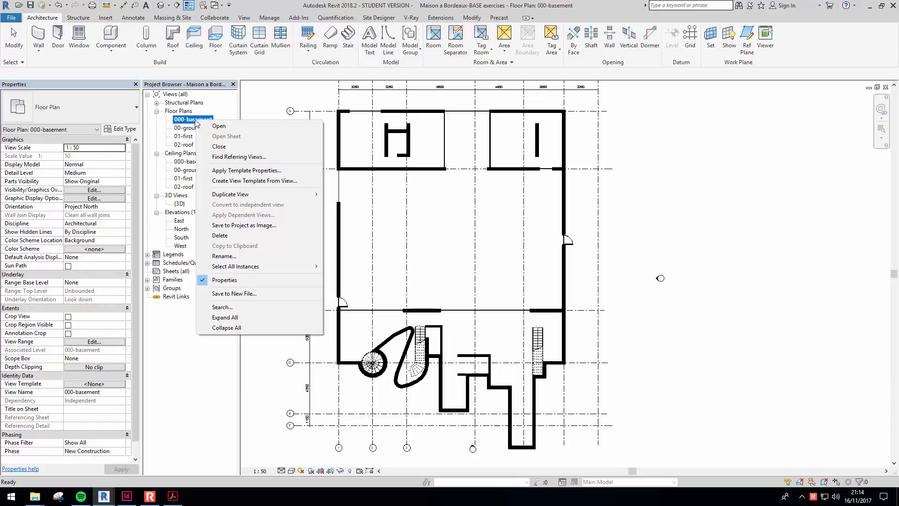
# Duplicate the 000-basement floor plan view with detailing.
pyautogui.rightClick(191, 121)
pyautogui.moveTo(281, 193)
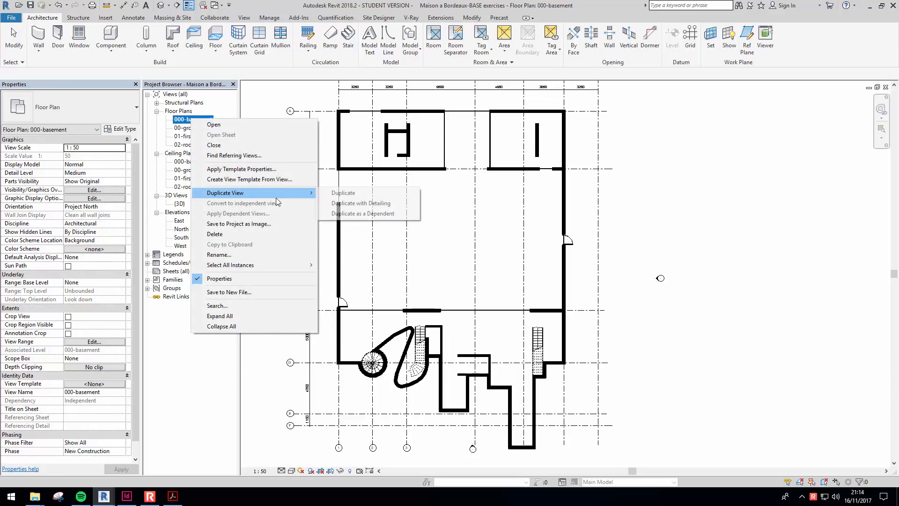
pyautogui.click(383, 205)
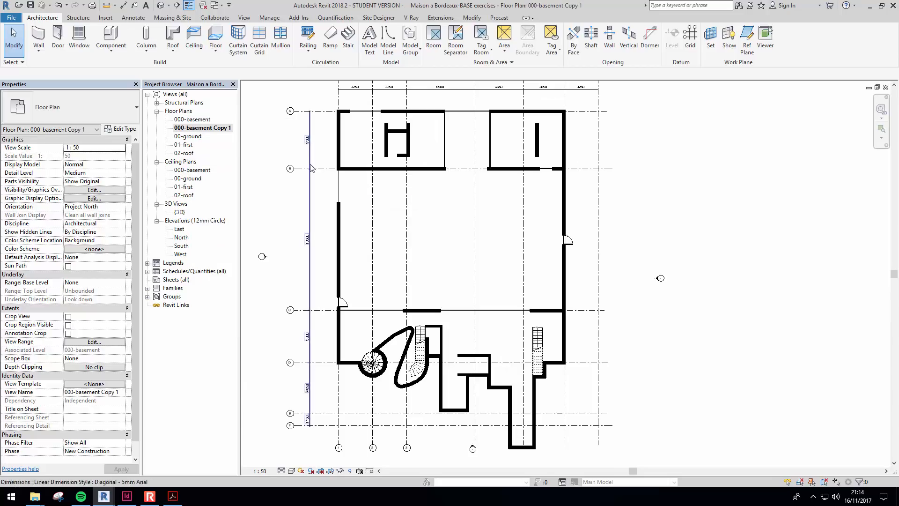
# Rename the duplicated basement floor plan view as 000-basement Presentation.
pyautogui.click(205, 128)
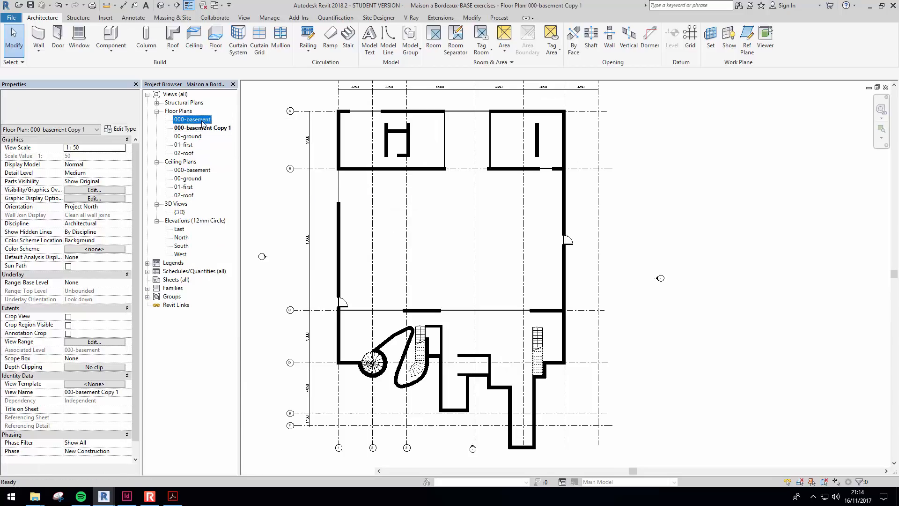
pyautogui.rightClick(207, 130)
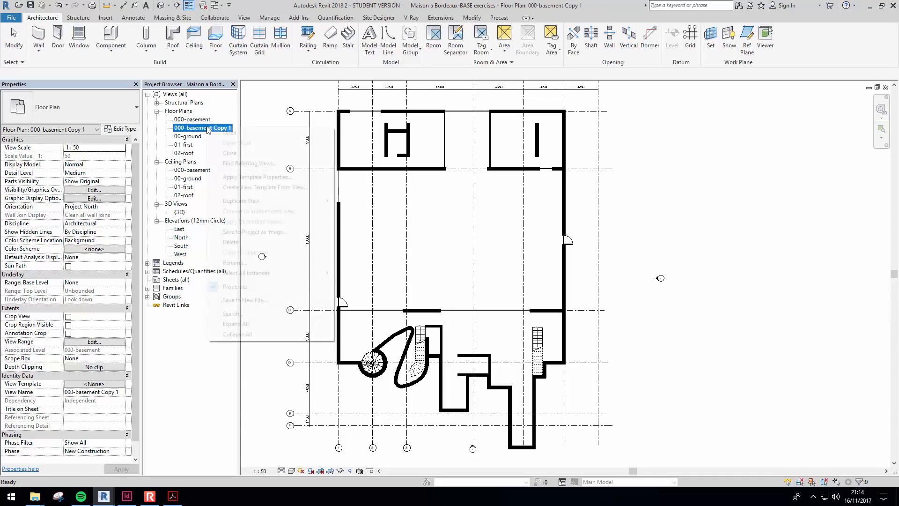
pyautogui.click(260, 262)
pyautogui.click(230, 129)
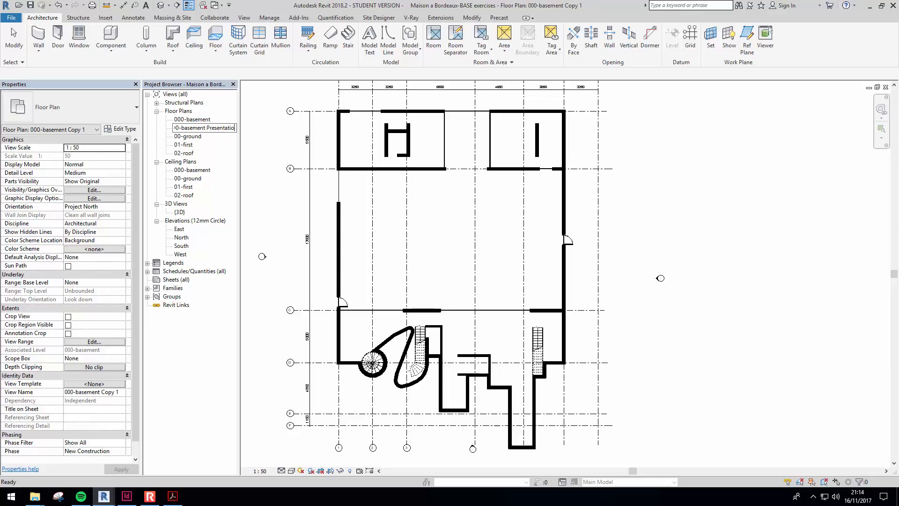
pyautogui.click(329, 211)
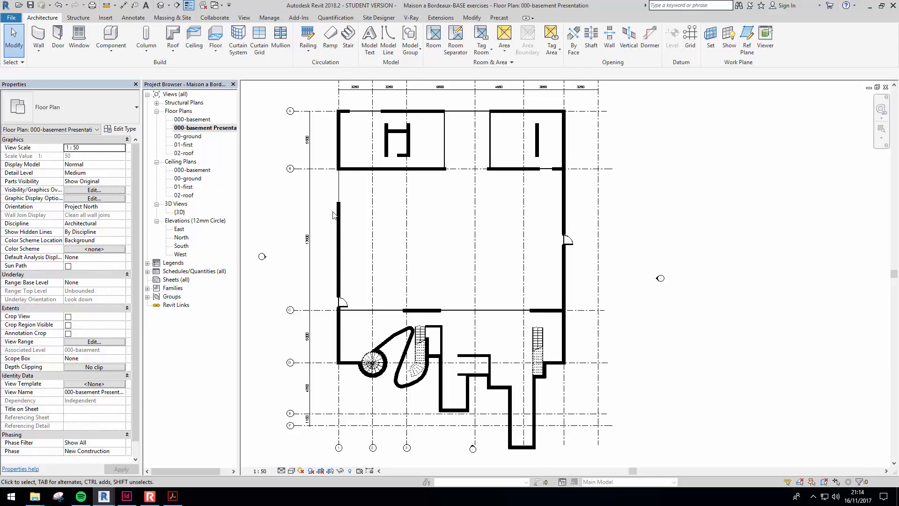
# Set the visual style of the 000-basement Presentation plan to Hidden Line.
pyautogui.moveTo(384, 341); pyautogui.dragTo(394, 282, button='middle')
pyautogui.moveTo(459, 225); pyautogui.dragTo(452, 275, button='middle')
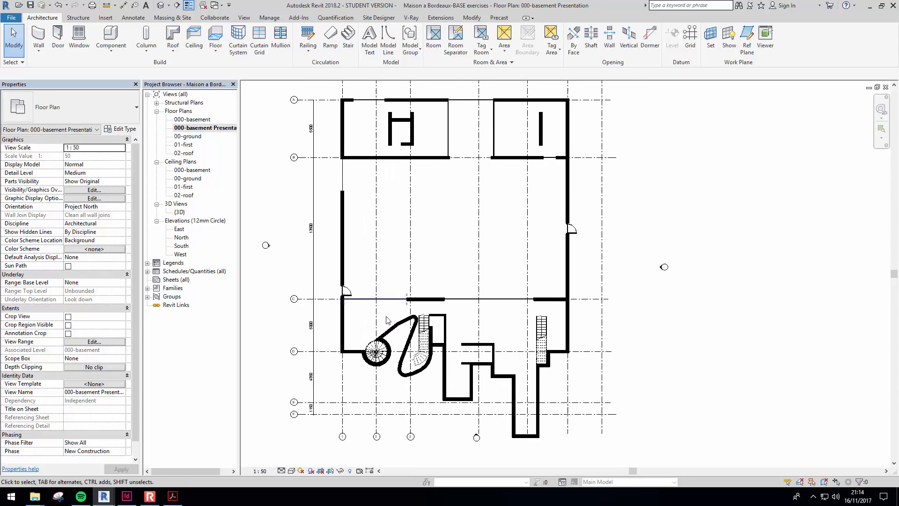
pyautogui.click(292, 471)
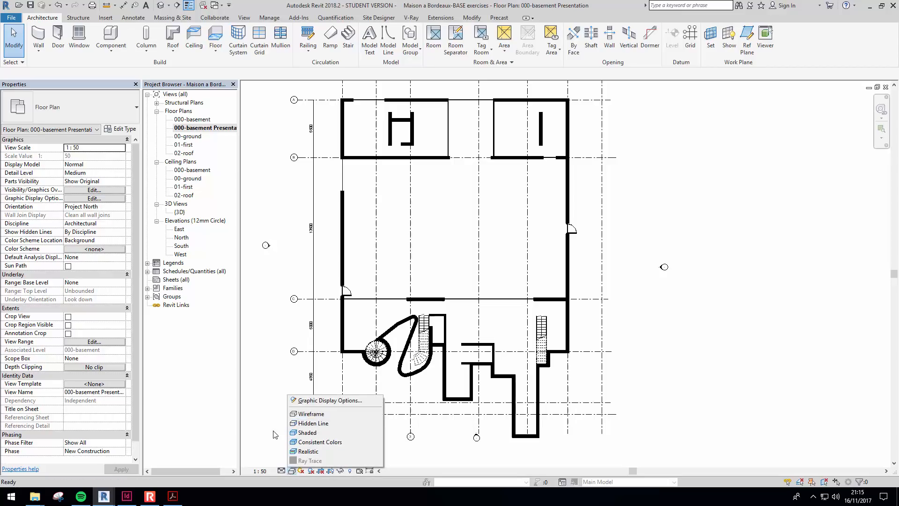
pyautogui.click(291, 471)
pyautogui.click(292, 471)
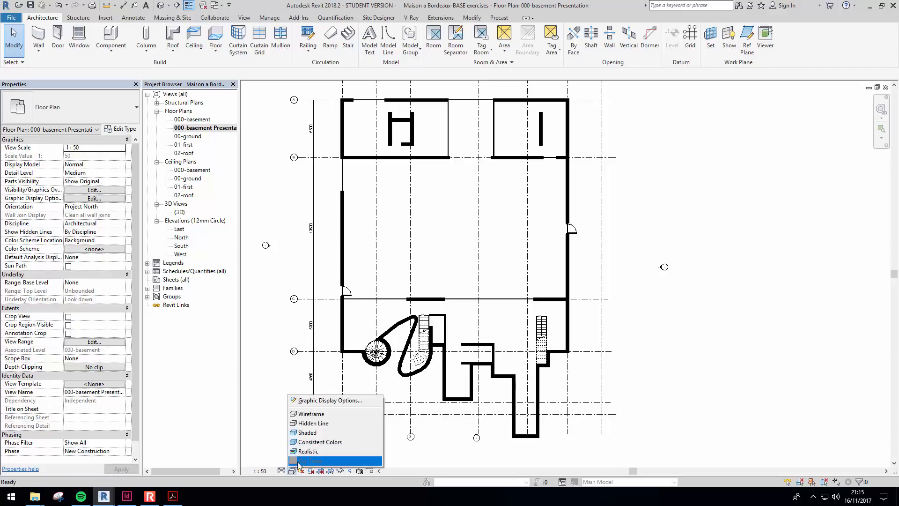
pyautogui.click(332, 424)
# Draw a diagonal Thin Lines detail line about 16000 mm long from the left exterior wall at grid B into the central space.
pyautogui.moveTo(372, 301); pyautogui.dragTo(369, 315, button='middle')
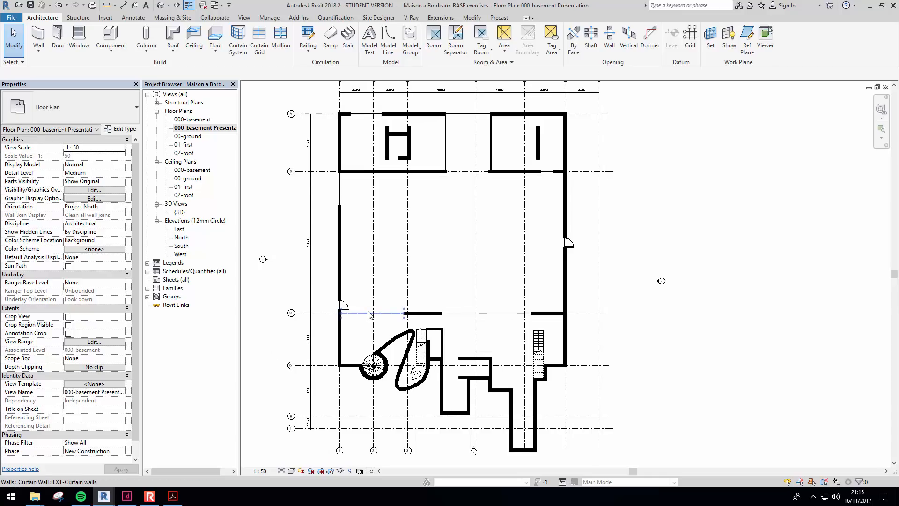
pyautogui.moveTo(369, 176); pyautogui.dragTo(332, 187, button='middle')
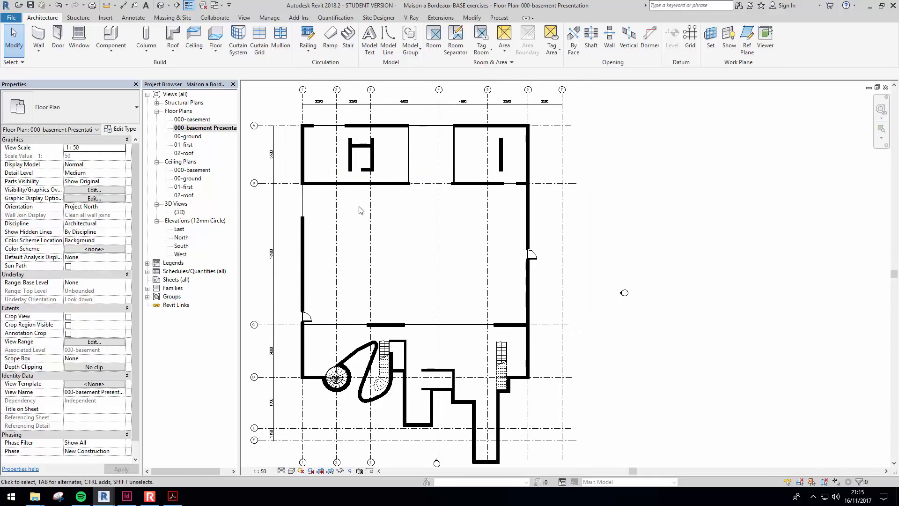
pyautogui.scroll(2, 349, 222)
pyautogui.moveTo(485, 256); pyautogui.dragTo(490, 271, button='middle')
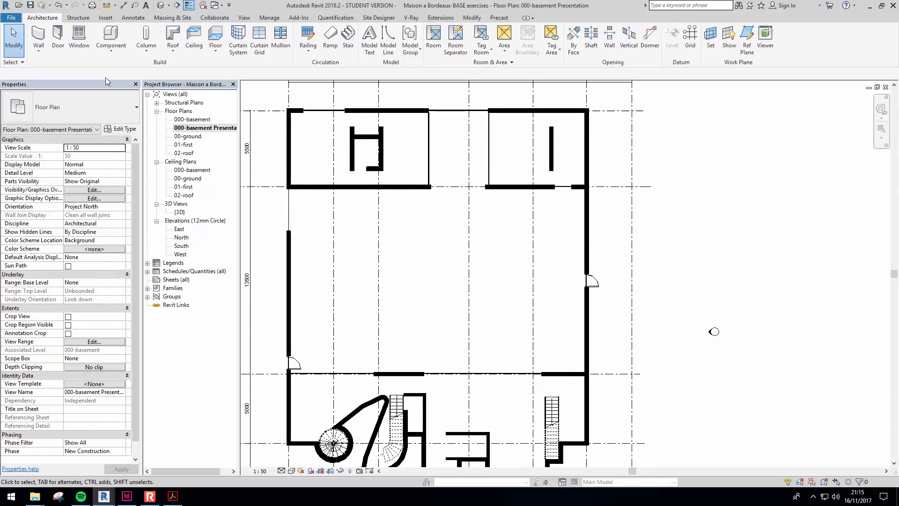
pyautogui.click(133, 19)
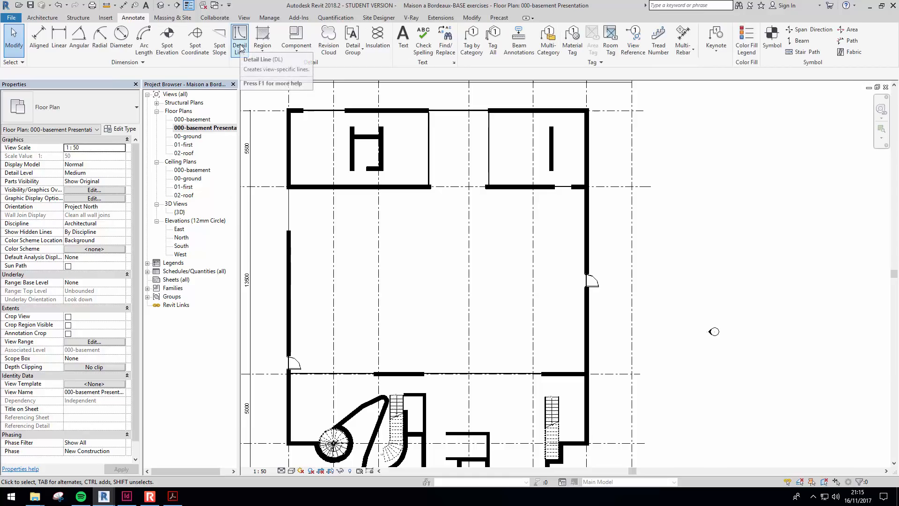
pyautogui.scroll(-3, 496, 266)
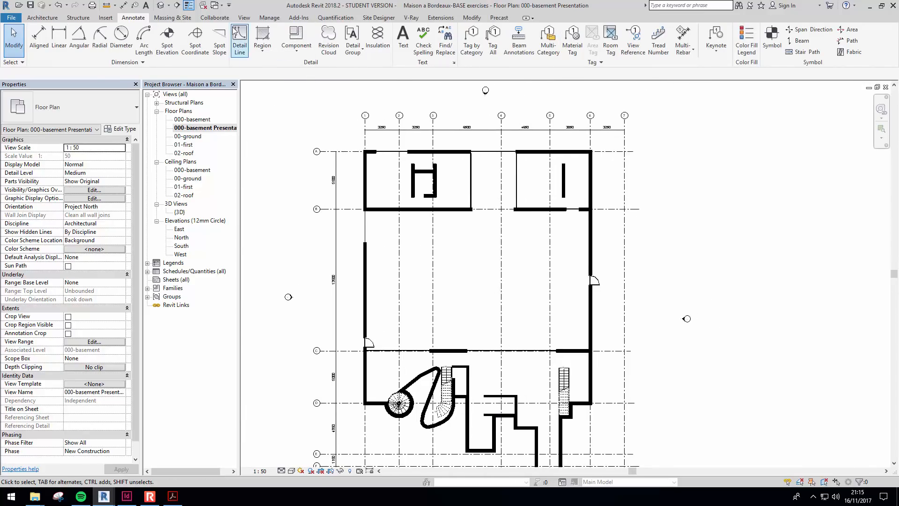
pyautogui.click(240, 40)
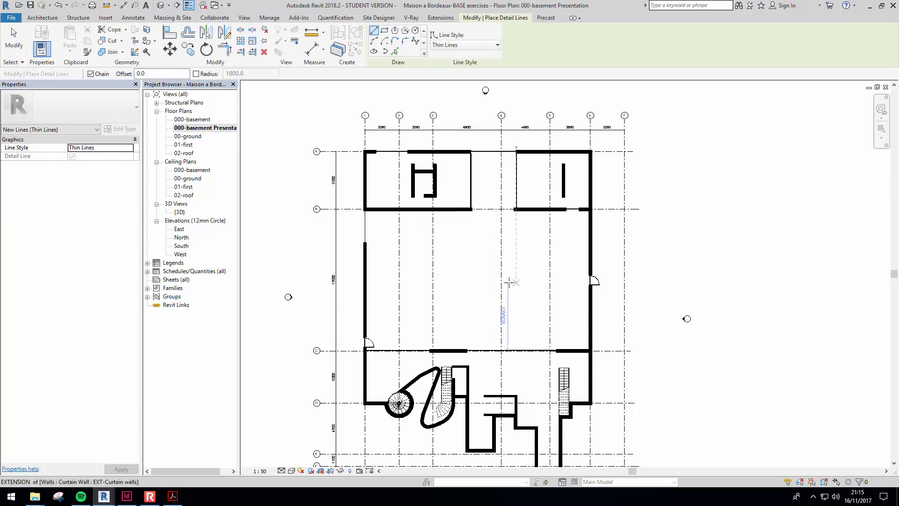
pyautogui.scroll(3, 389, 225)
pyautogui.click(316, 196)
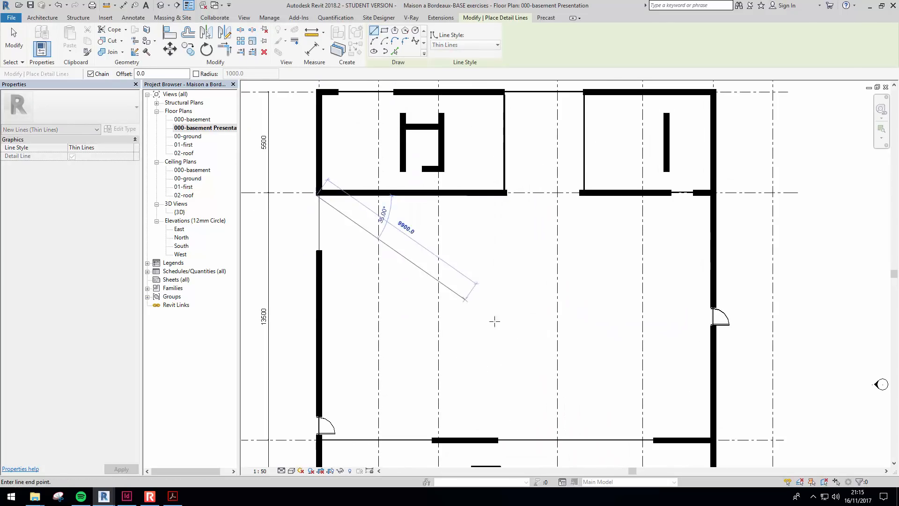
pyautogui.click(568, 346)
pyautogui.press('Escape')
pyautogui.press('Escape')
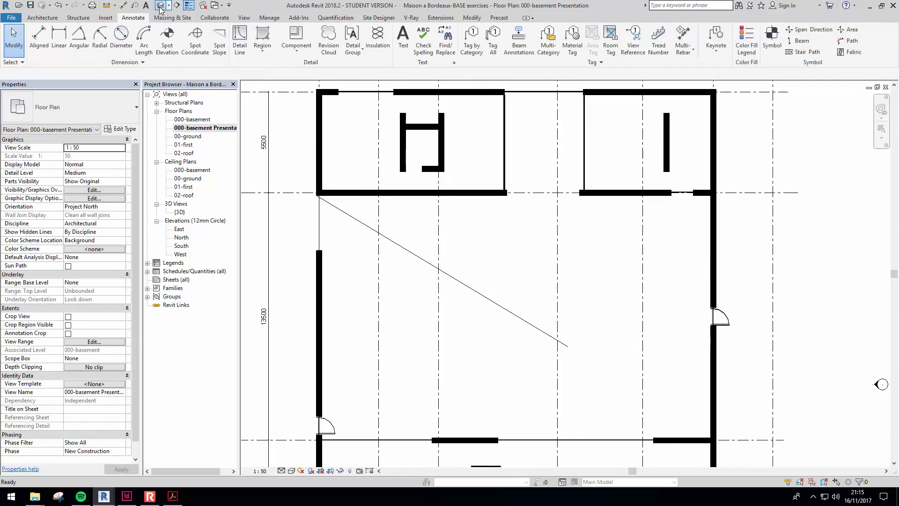
# Check the default 3D view for the detail line, and return to the 000-basement Presentation plan.
pyautogui.click(160, 7)
pyautogui.moveTo(486, 313)
pyautogui.mouseDown(button='middle')
pyautogui.moveTo(556, 281)
pyautogui.moveTo(487, 300)
pyautogui.mouseUp(button='middle')
pyautogui.scroll(-2, 556, 280)
pyautogui.moveTo(487, 299); pyautogui.dragTo(646, 196, button='middle')
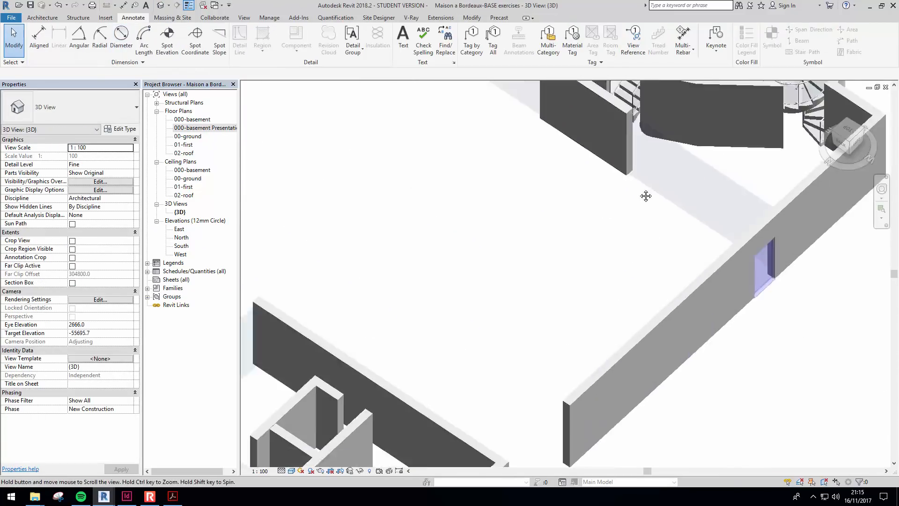
pyautogui.scroll(-4, 613, 252)
pyautogui.hotkey('ctrl', 'Tab')
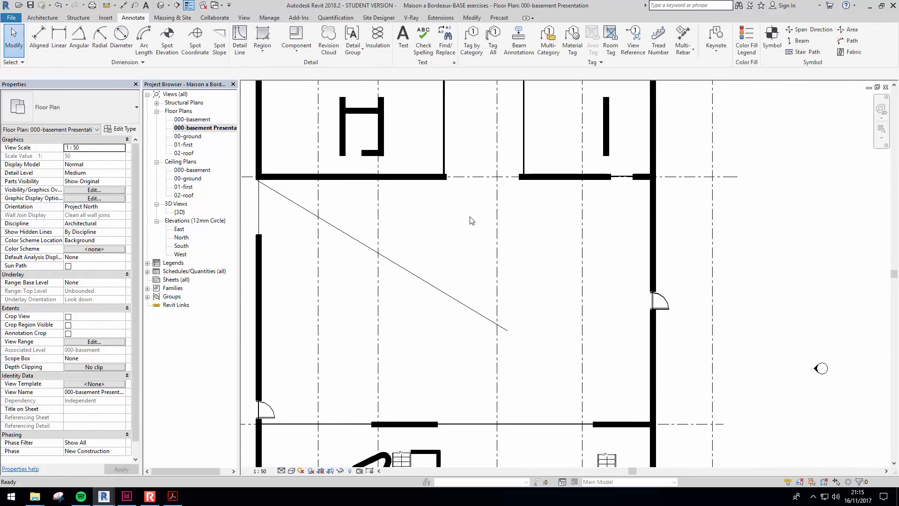
# Check the original 000-basement plan for the detail line, and return to the 000-basement Presentation plan.
pyautogui.moveTo(595, 341); pyautogui.dragTo(636, 327, button='middle')
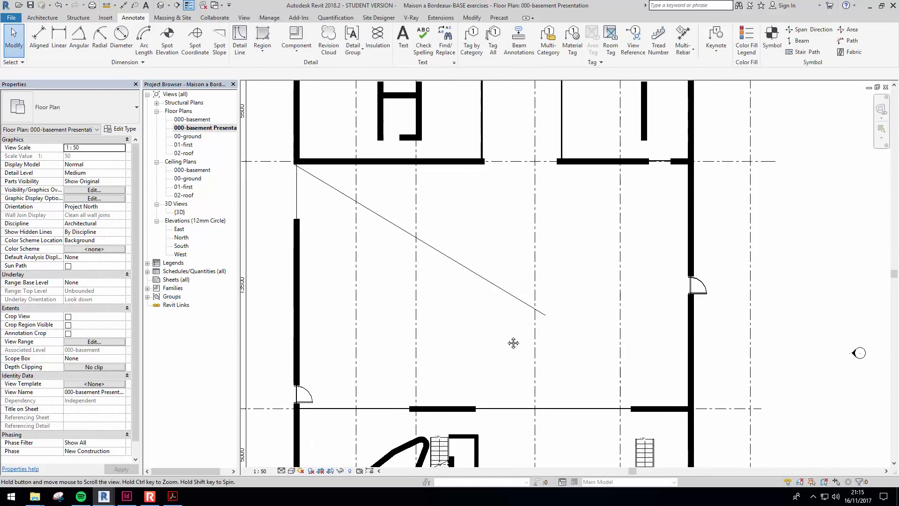
pyautogui.scroll(-3, 513, 343)
pyautogui.click(416, 249)
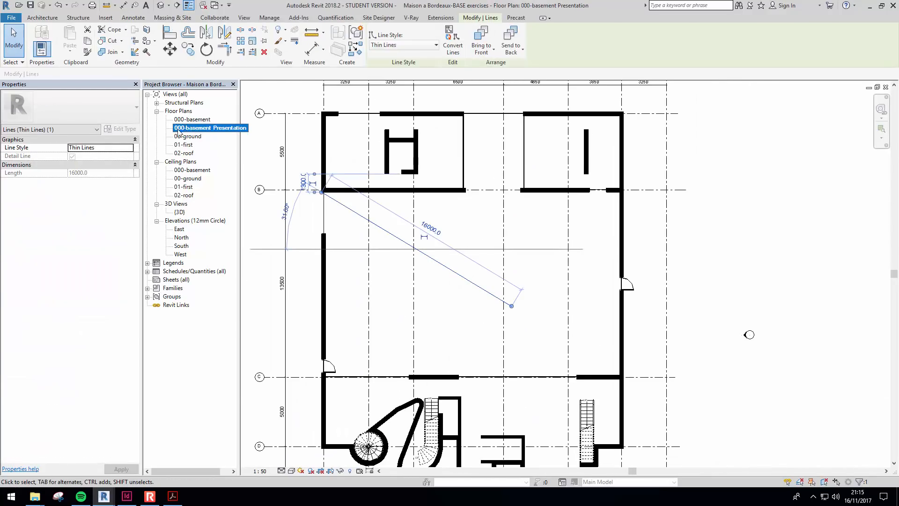
pyautogui.doubleClick(192, 120)
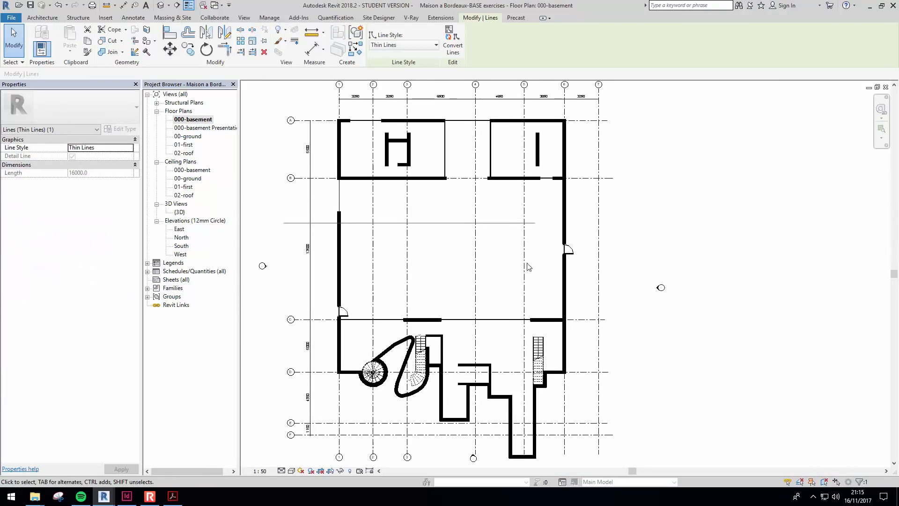
pyautogui.press('Delete')
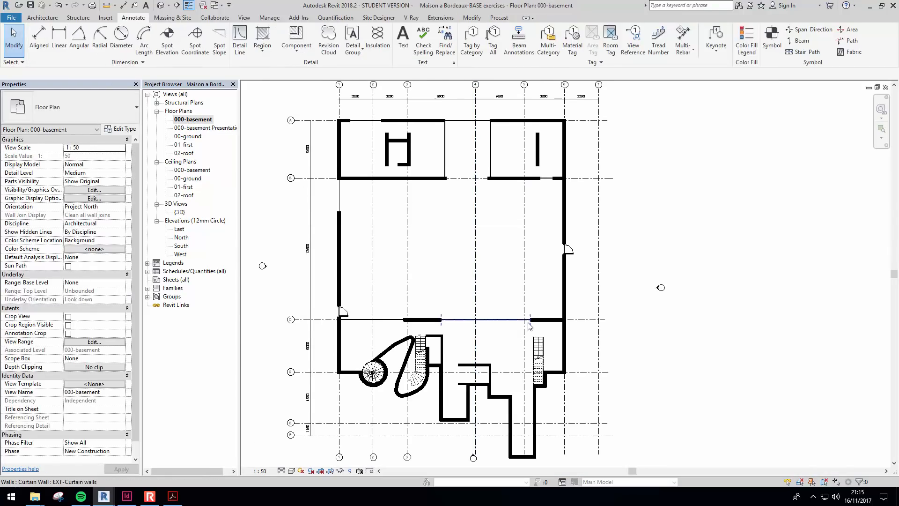
pyautogui.click(192, 128)
pyautogui.doubleClick(191, 127)
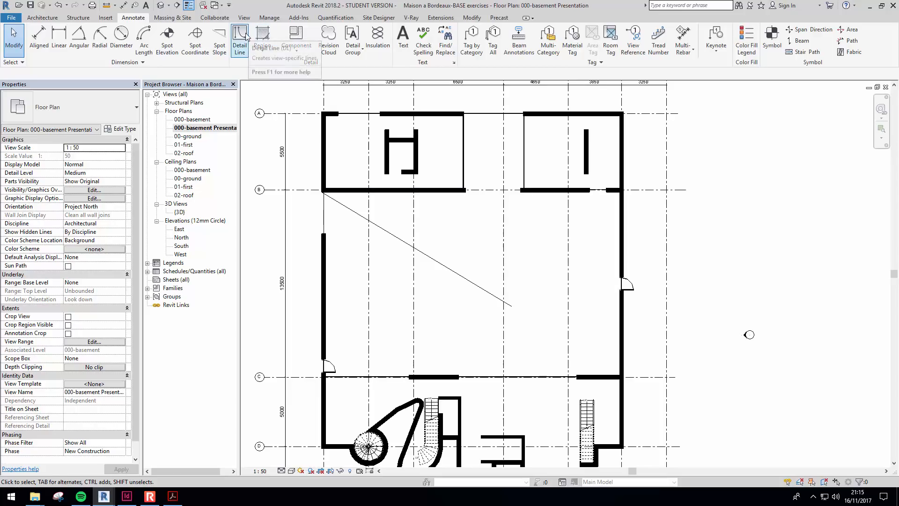
pyautogui.click(262, 42)
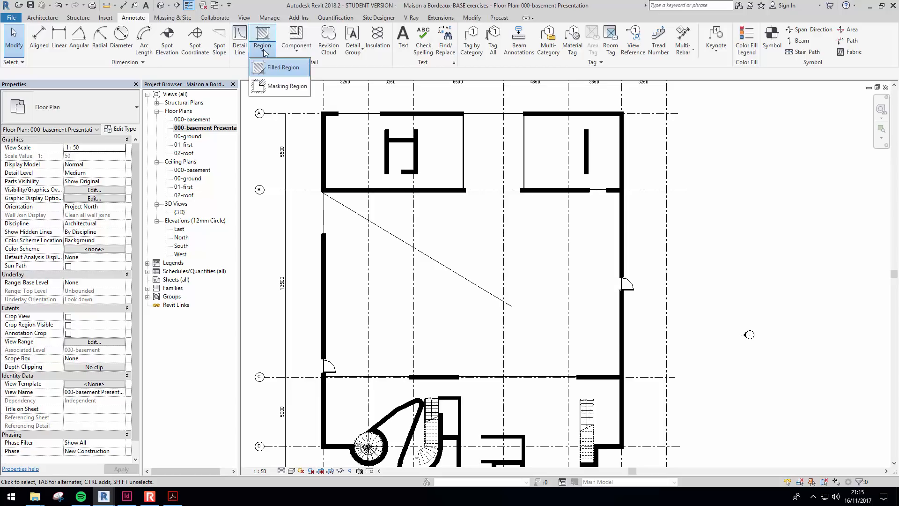
pyautogui.click(284, 67)
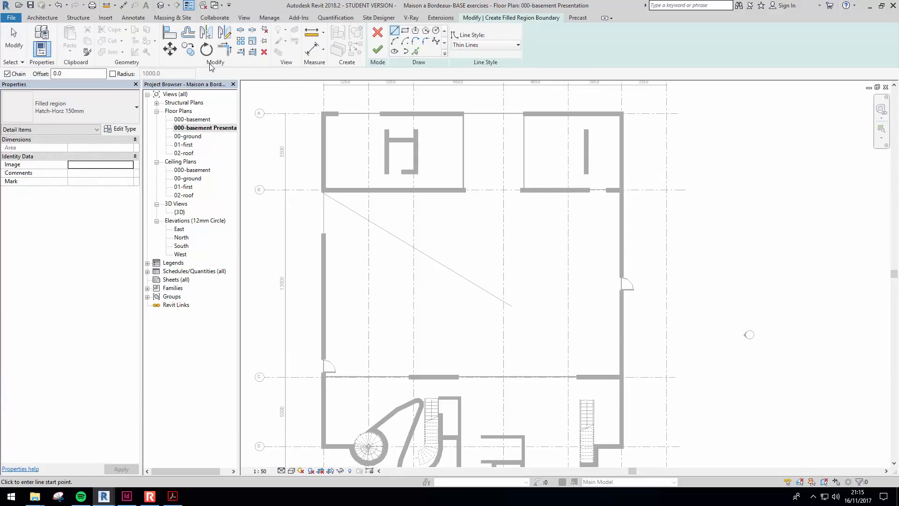
pyautogui.click(382, 35)
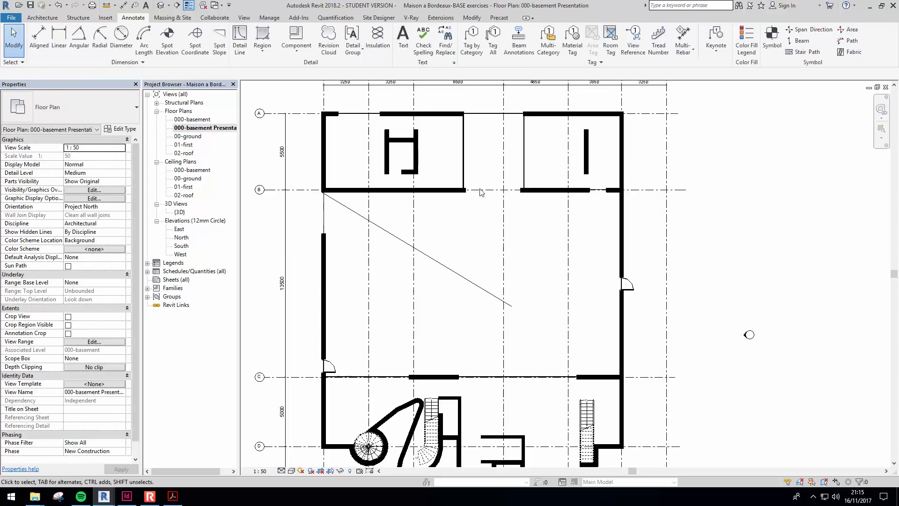
# Delete the diagonal detail line from the 000-basement Presentation plan.
pyautogui.scroll(-3, 542, 245)
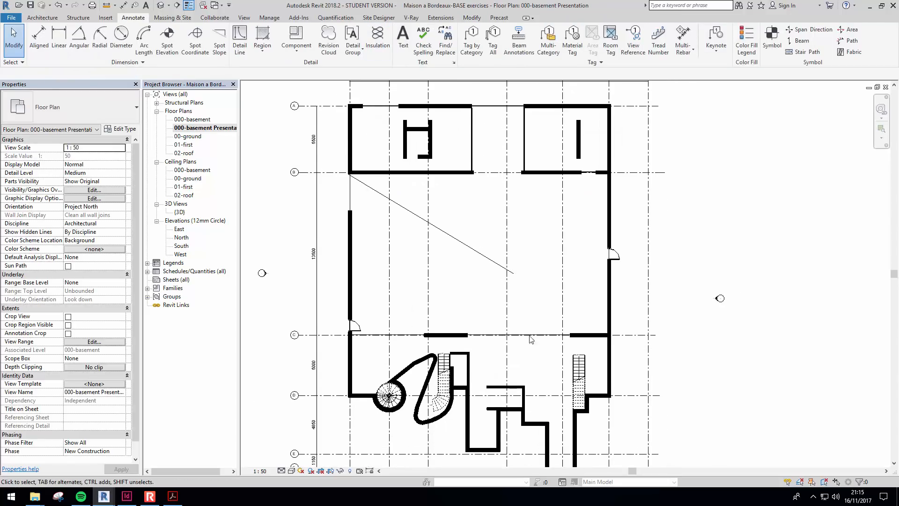
pyautogui.click(435, 241)
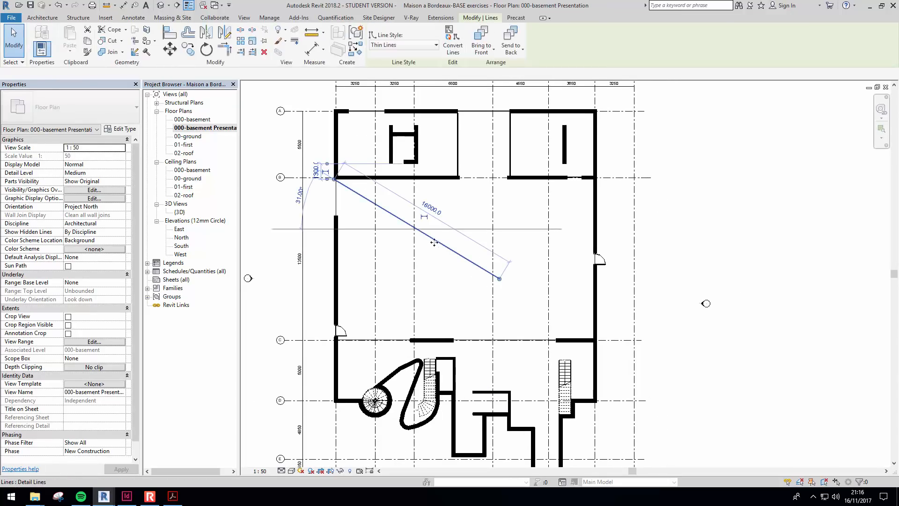
pyautogui.moveTo(434, 284); pyautogui.dragTo(430, 291, button='middle')
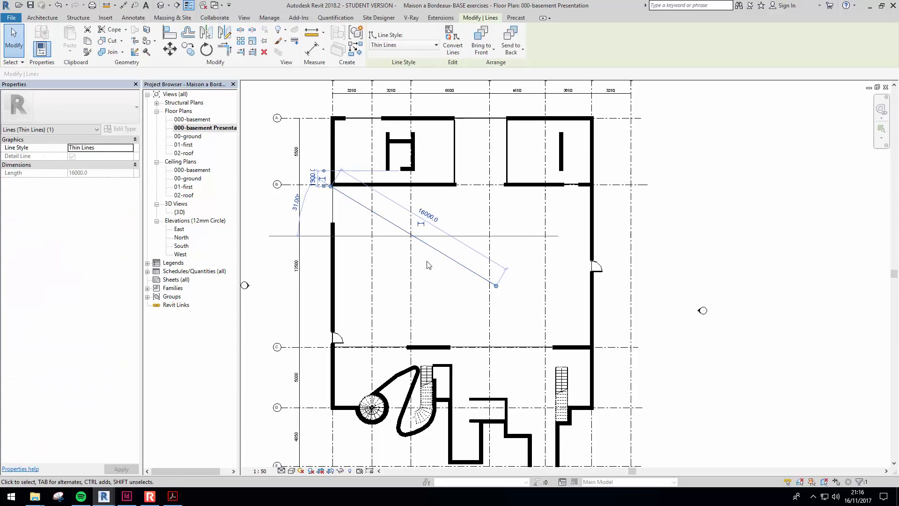
pyautogui.click(428, 253)
pyautogui.click(438, 255)
pyautogui.press('Delete')
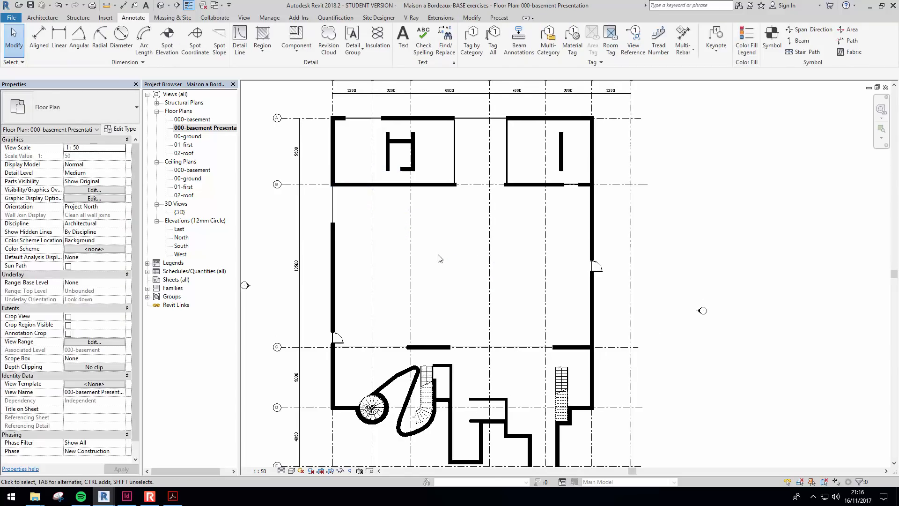
# Draw Thin Lines detail lines down the left wall opening below grid B and about 17500 mm horizontally from its lower end.
pyautogui.click(239, 41)
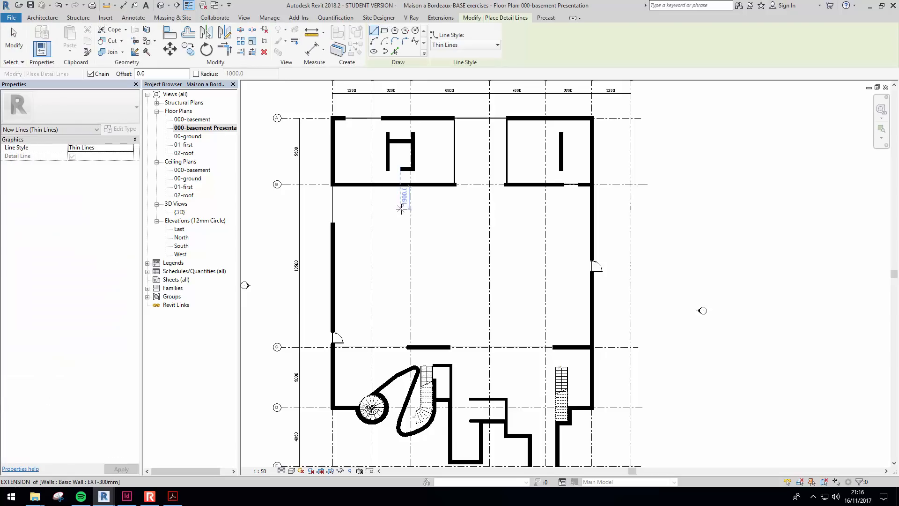
pyautogui.scroll(2, 331, 186)
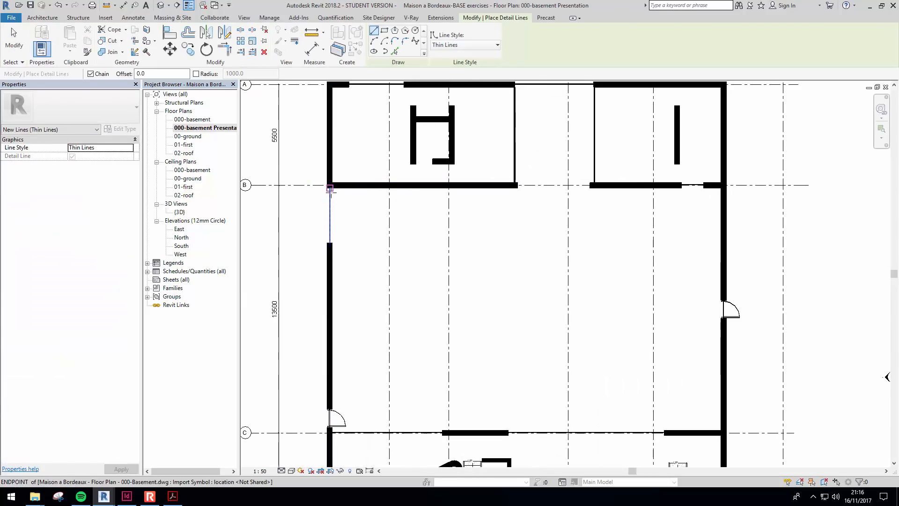
pyautogui.click(330, 188)
pyautogui.click(330, 244)
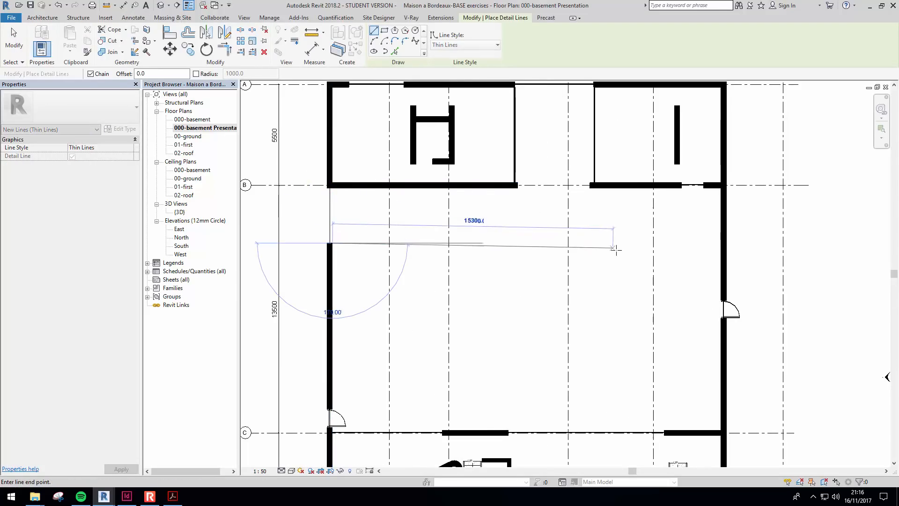
pyautogui.press('Escape')
pyautogui.click(331, 244)
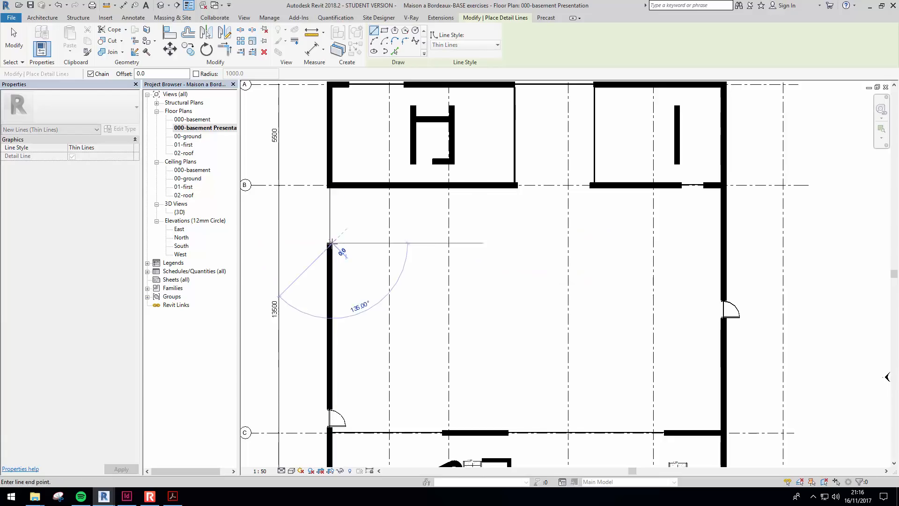
pyautogui.click(654, 244)
pyautogui.press('Escape')
pyautogui.moveTo(570, 277); pyautogui.dragTo(525, 265, button='middle')
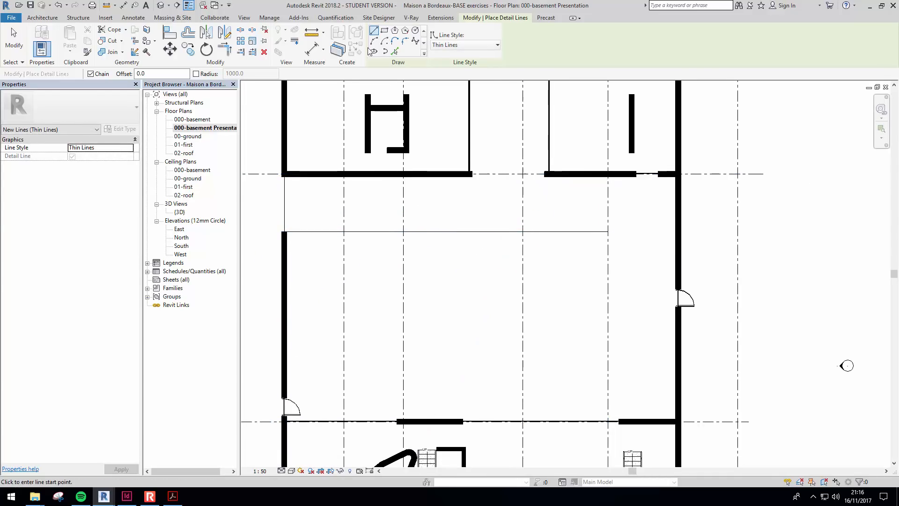
pyautogui.click(415, 31)
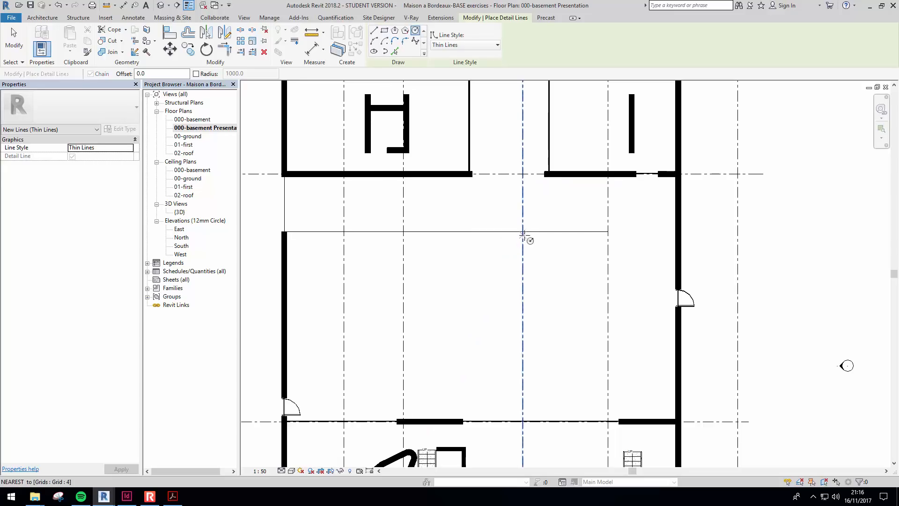
pyautogui.press('Escape')
pyautogui.press('Escape')
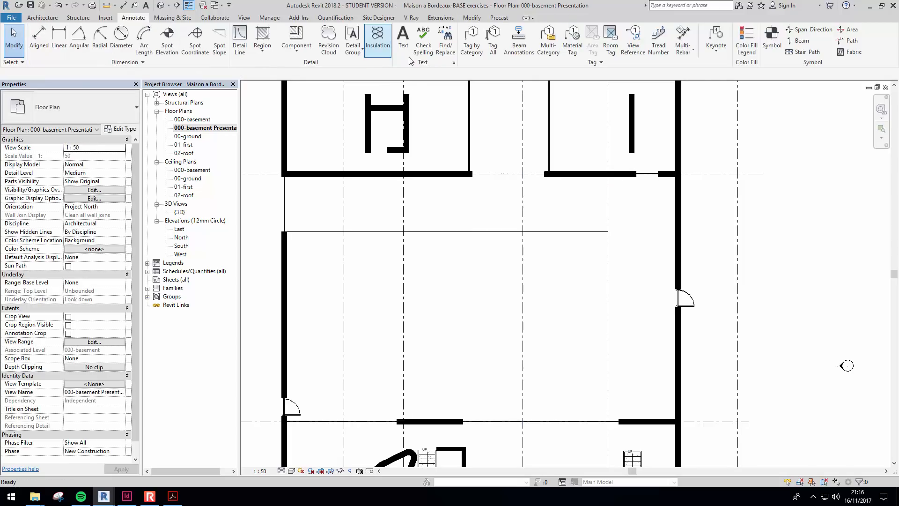
# Draw a Thin Lines detail circle with a 6000 mm radius centred on grid 4 in the central space.
pyautogui.click(245, 38)
pyautogui.click(415, 31)
pyautogui.click(522, 299)
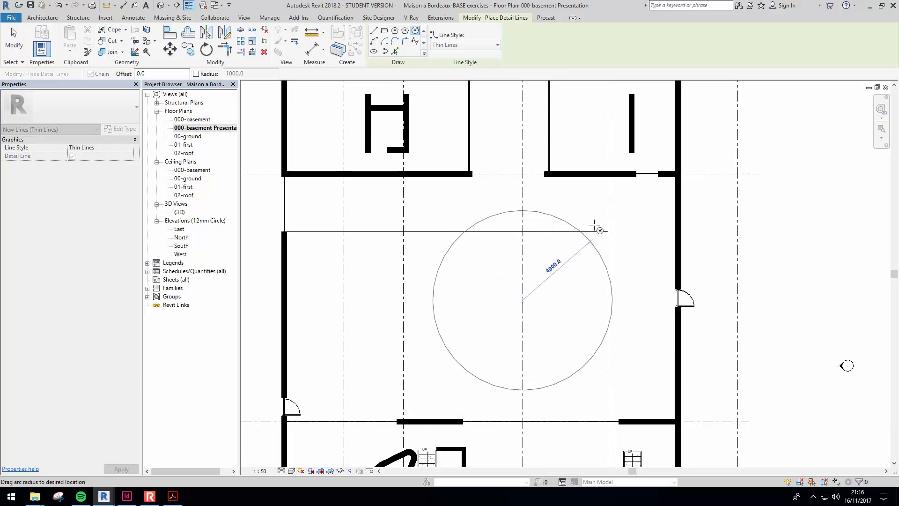
pyautogui.write('6000')
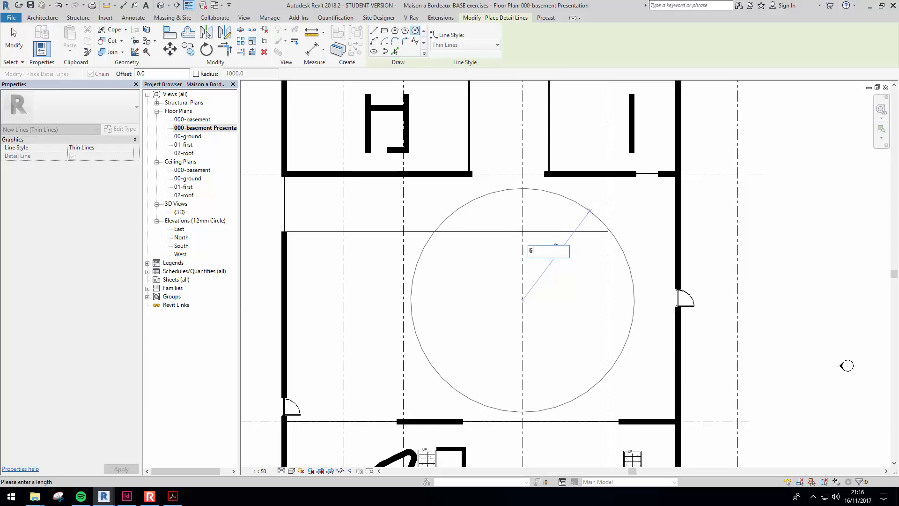
pyautogui.press('Return')
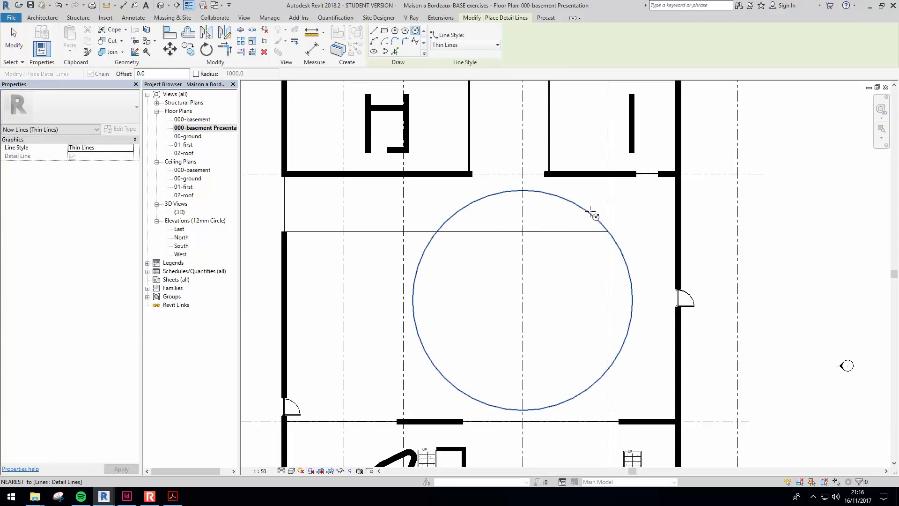
pyautogui.press('Escape')
pyautogui.press('Escape')
# Move the circle up along grid 4 so its top point sits on the intersection with grid B.
pyautogui.click(589, 213)
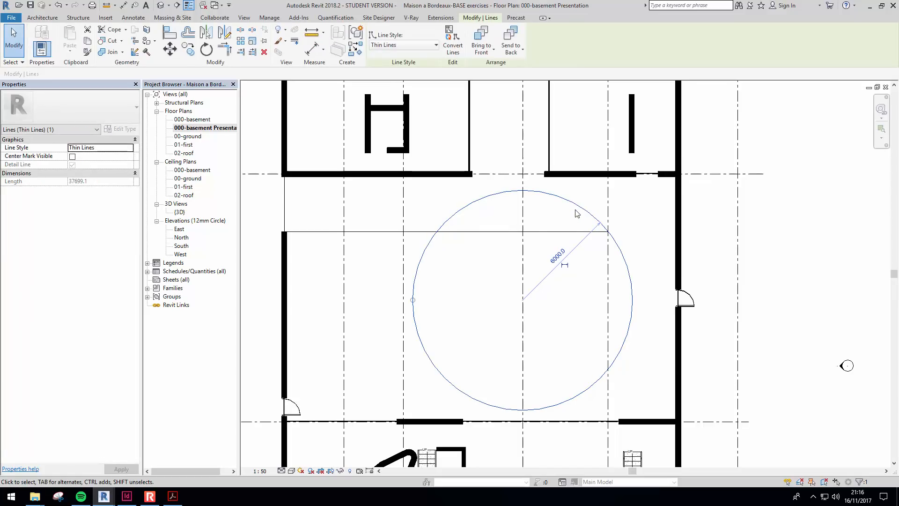
pyautogui.click(175, 52)
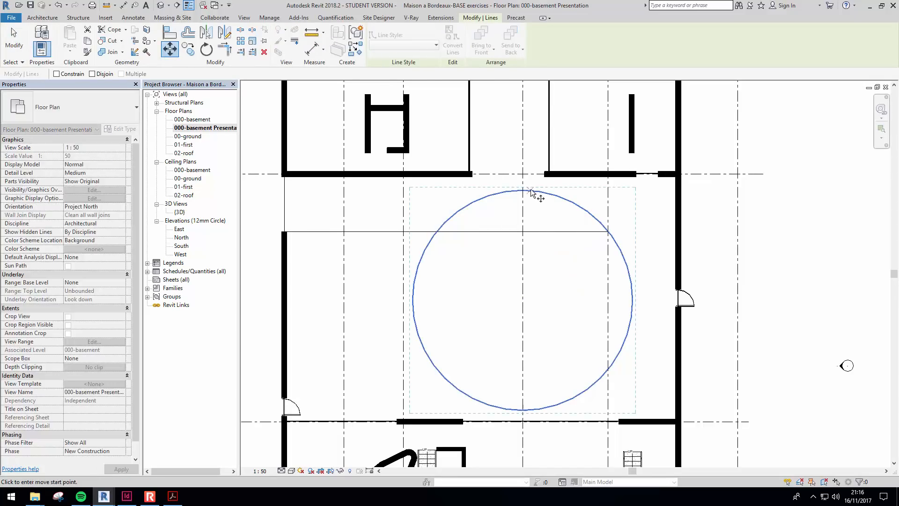
pyautogui.click(524, 300)
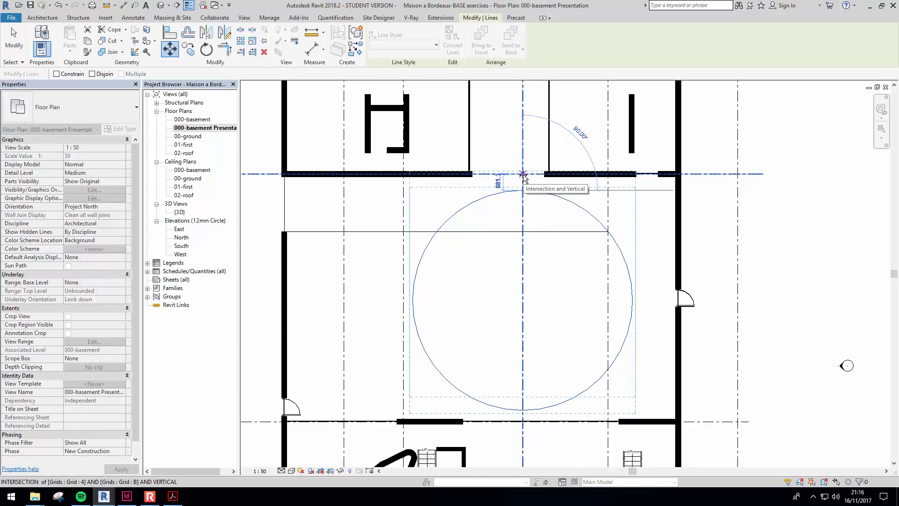
pyautogui.click(523, 175)
pyautogui.press('Escape')
# Set the detail circle's radius to 6500 mm.
pyautogui.moveTo(604, 289); pyautogui.dragTo(550, 289, button='middle')
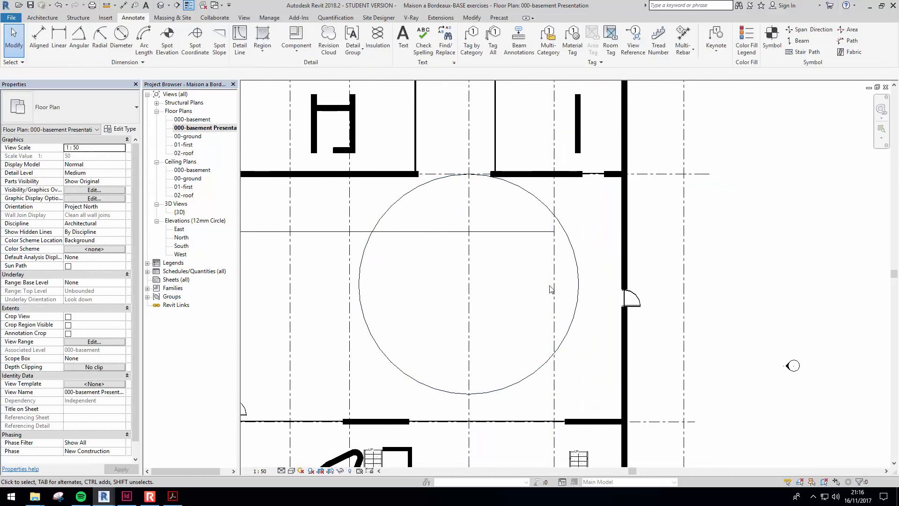
pyautogui.moveTo(509, 248); pyautogui.dragTo(540, 225, button='middle')
pyautogui.click(446, 209)
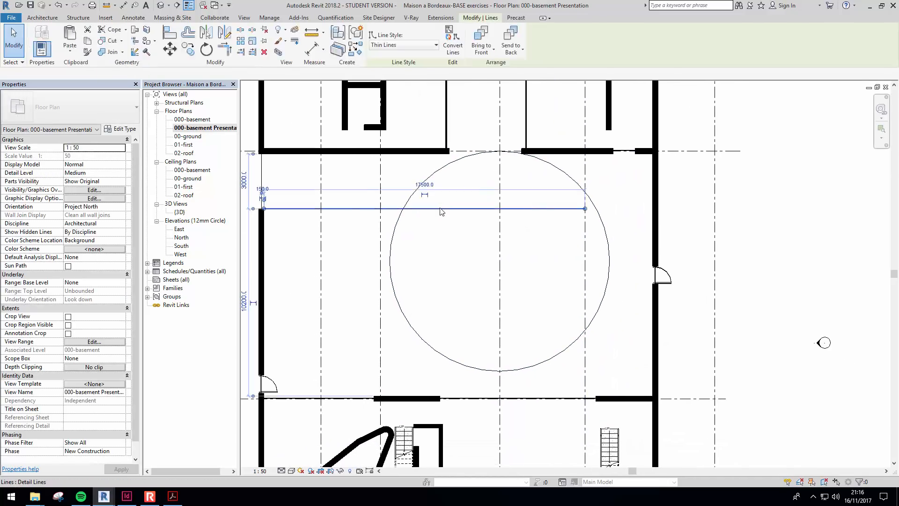
pyautogui.press('Escape')
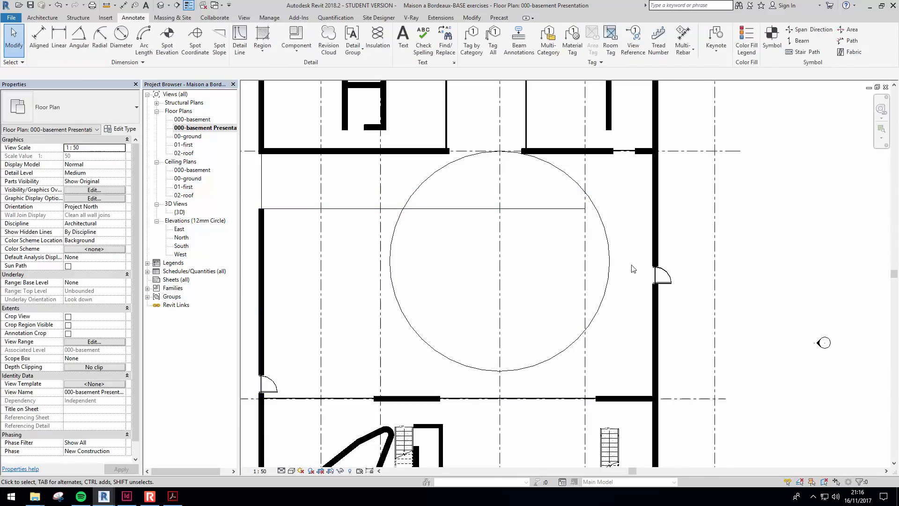
pyautogui.click(611, 277)
pyautogui.click(533, 216)
pyautogui.click(537, 217)
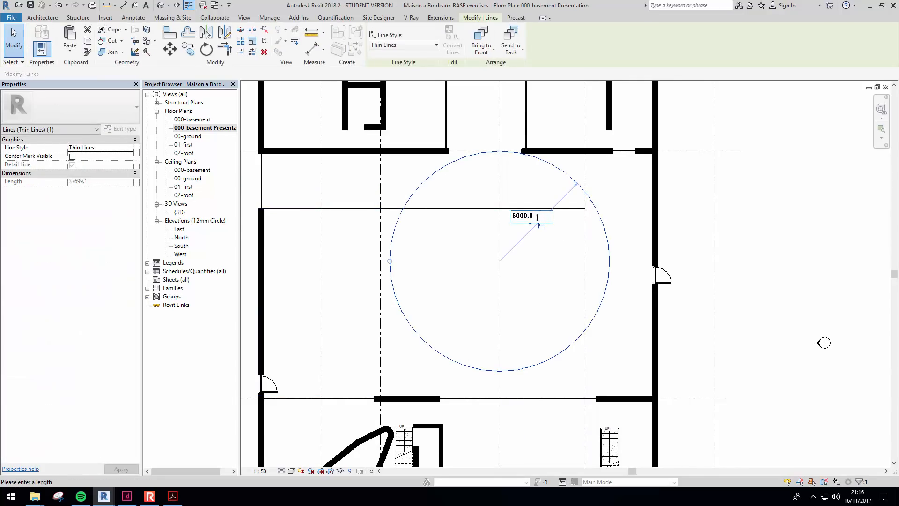
pyautogui.write('650')
pyautogui.press('Return')
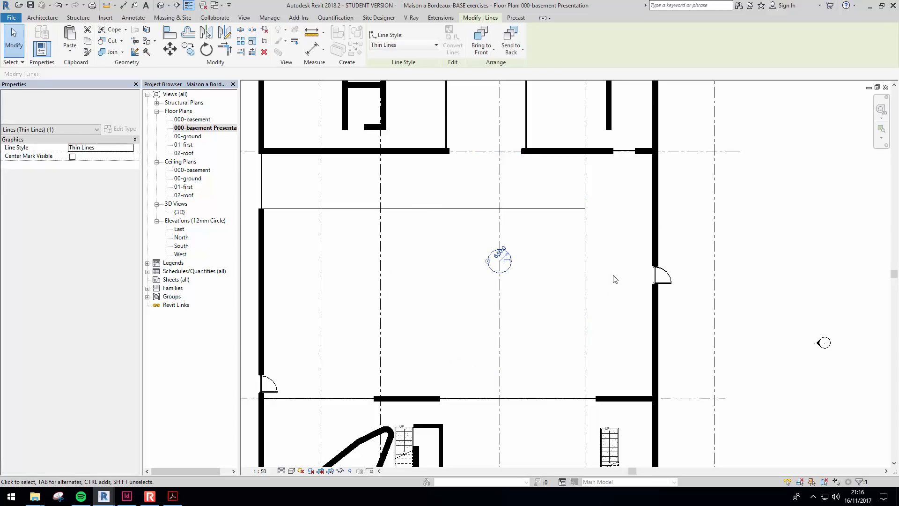
pyautogui.click(502, 255)
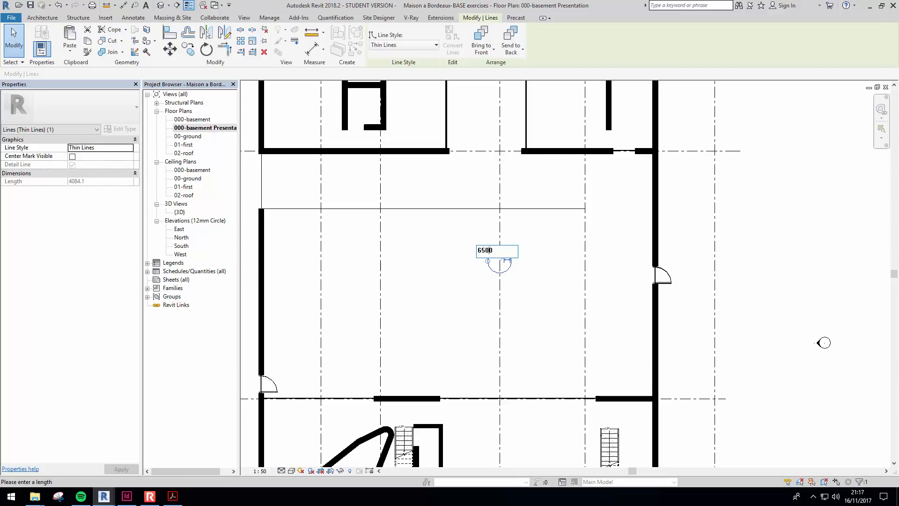
pyautogui.press('Return')
# Move the enlarged circle down so its top point sits on the grid 4 and grid B intersection.
pyautogui.click(554, 193)
pyautogui.click(500, 142)
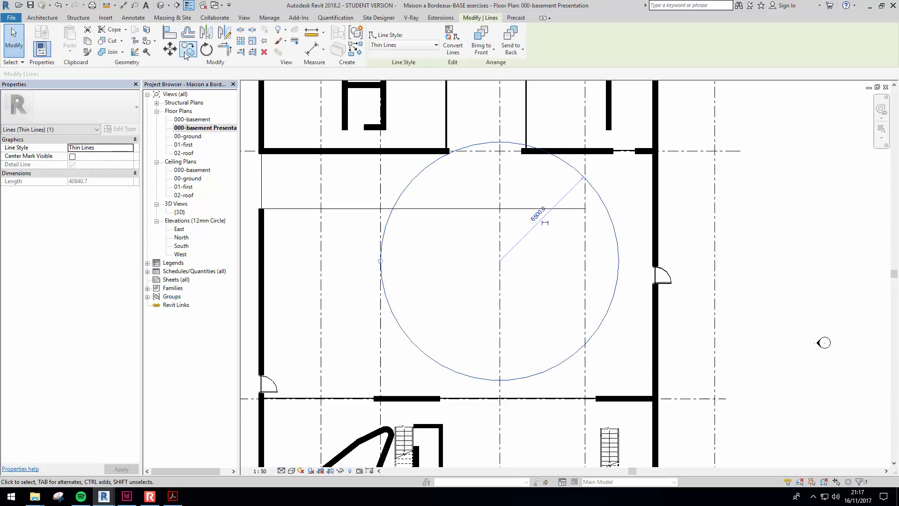
pyautogui.click(170, 49)
pyautogui.click(502, 142)
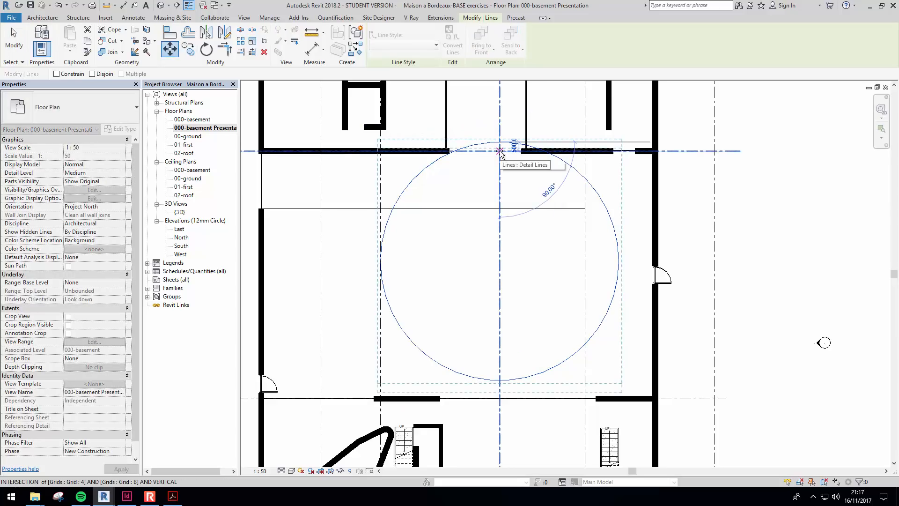
pyautogui.click(500, 151)
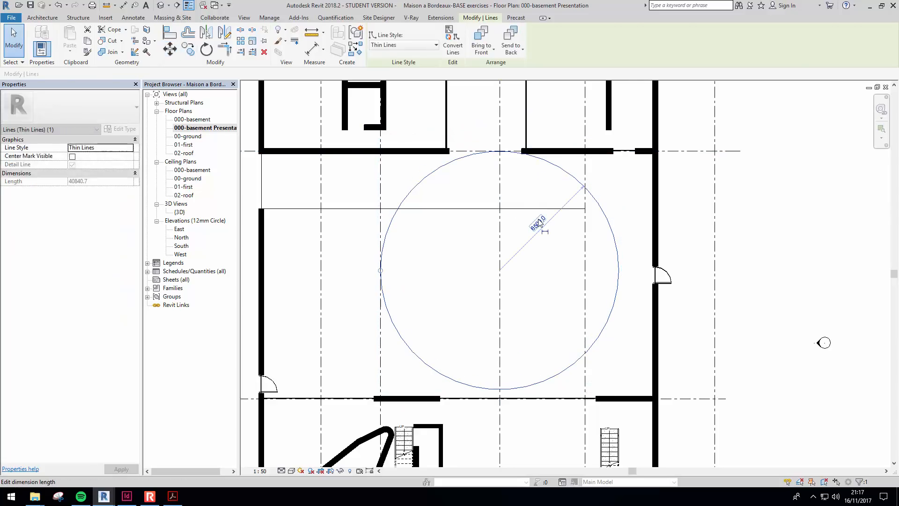
pyautogui.press('Escape')
pyautogui.moveTo(595, 212); pyautogui.dragTo(573, 207, button='middle')
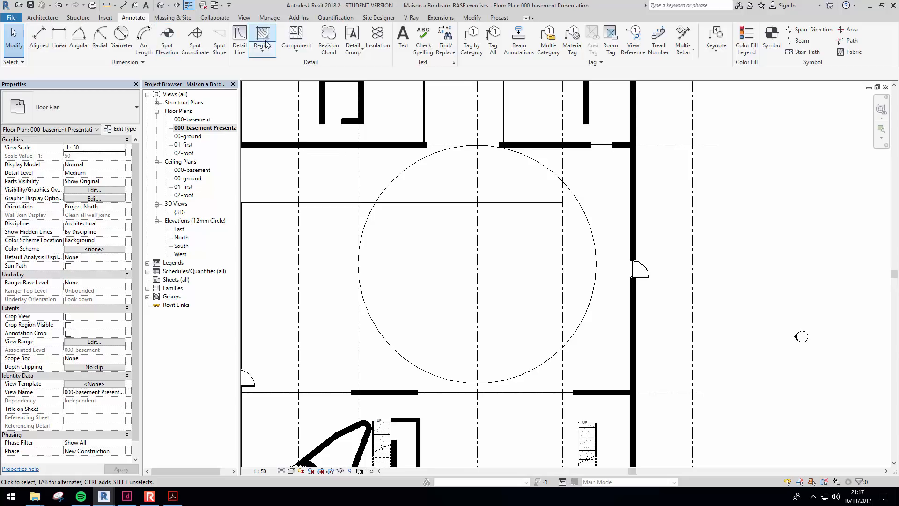
# Offset a copy of the circle 3000 mm inward to make a concentric inner circle.
pyautogui.click(239, 40)
pyautogui.press('Escape')
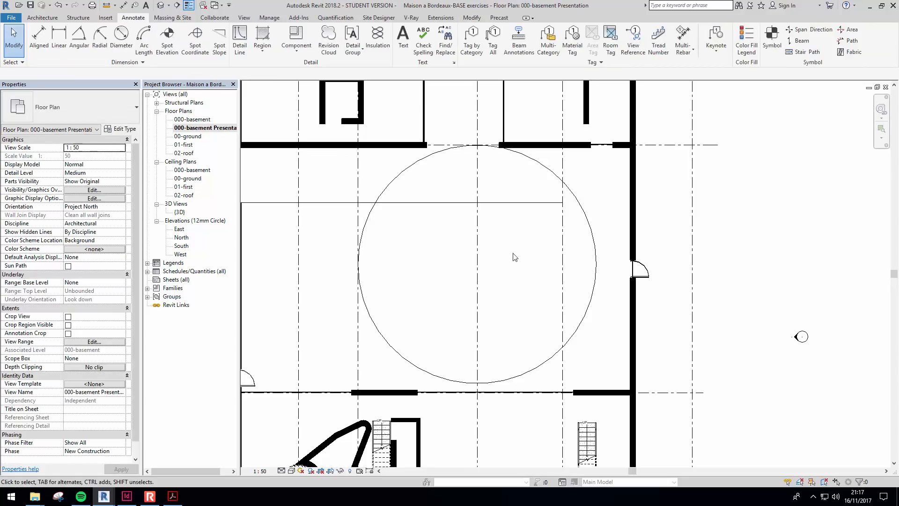
pyautogui.click(472, 19)
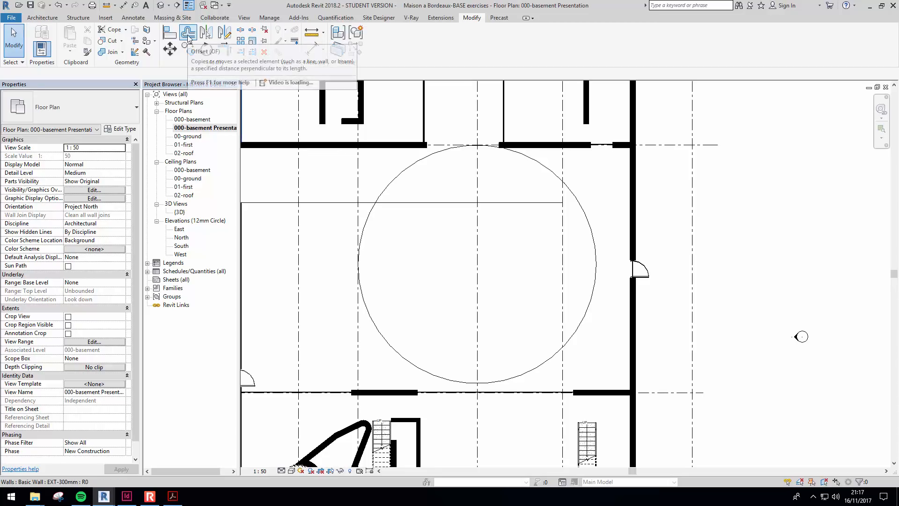
pyautogui.click(188, 34)
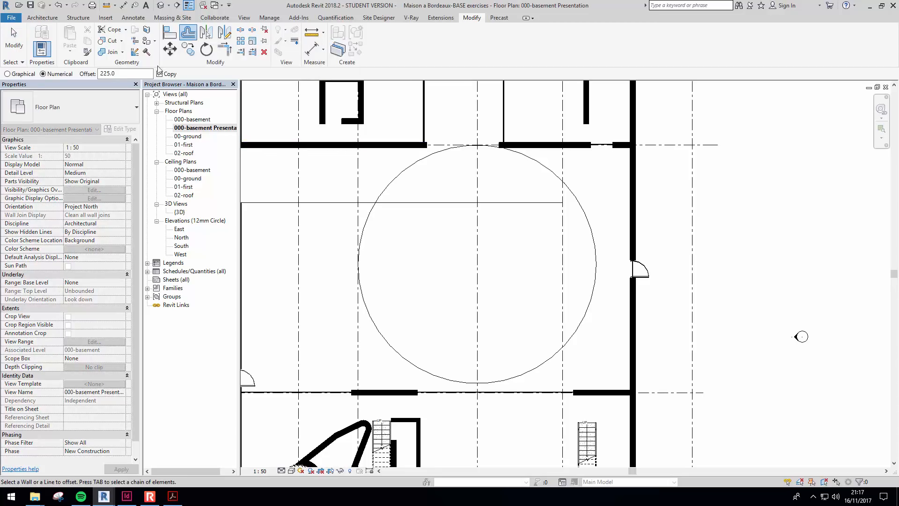
pyautogui.doubleClick(131, 73)
pyautogui.click(99, 74)
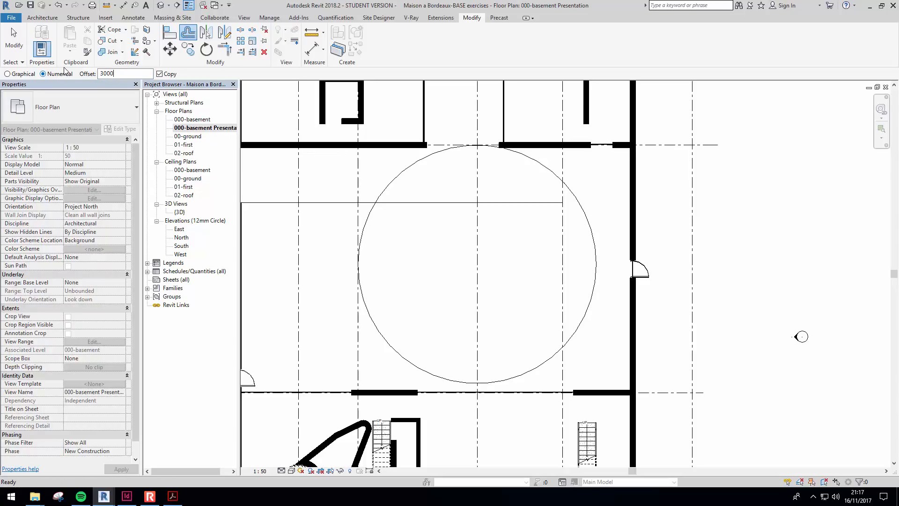
pyautogui.click(590, 299)
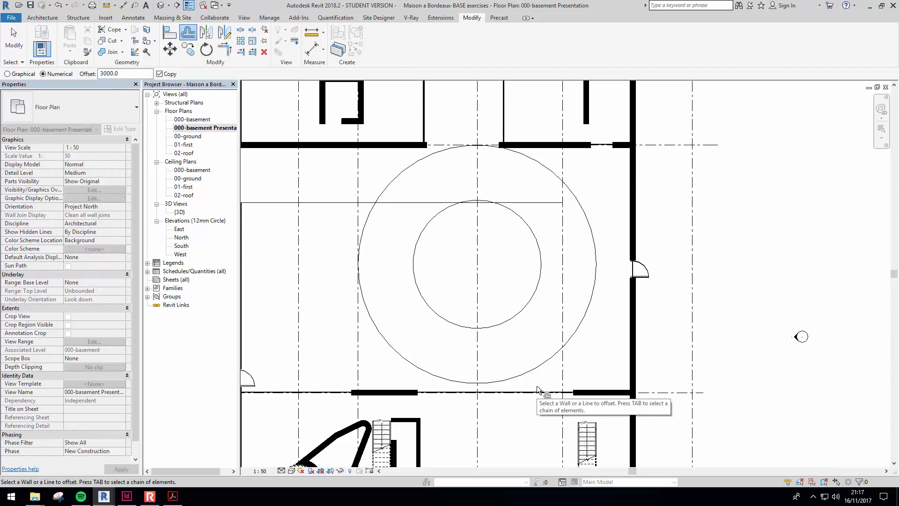
pyautogui.press('Escape')
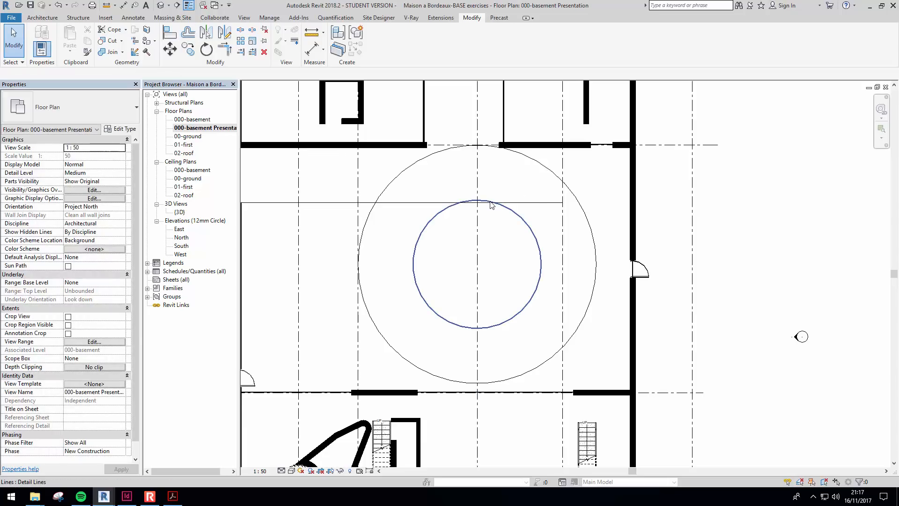
# Move both circles down together so the inner circle's top point meets the horizontal detail line.
pyautogui.click(491, 204)
pyautogui.keyDown('ctrl'); pyautogui.click(493, 146); pyautogui.keyUp('ctrl')
pyautogui.scroll(2, 482, 187)
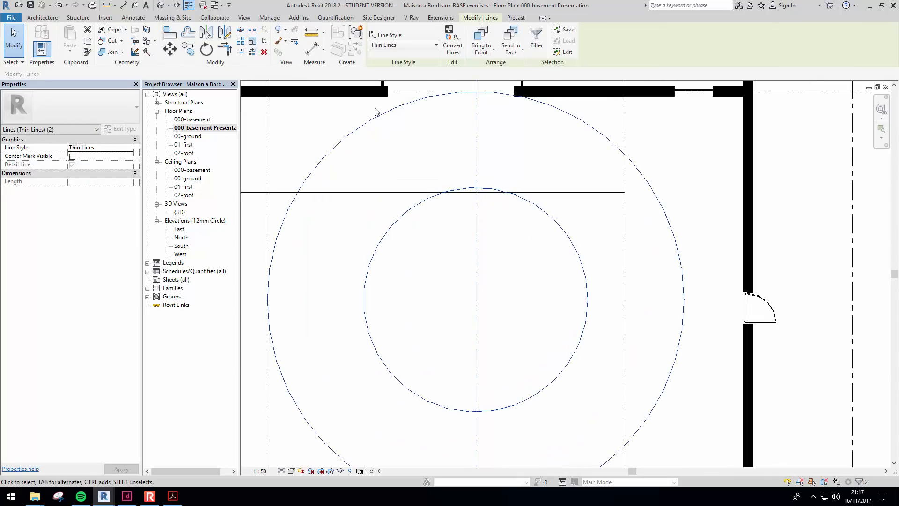
pyautogui.click(177, 56)
pyautogui.scroll(2, 470, 194)
pyautogui.click(469, 192)
pyautogui.click(469, 192)
pyautogui.scroll(-7, 544, 296)
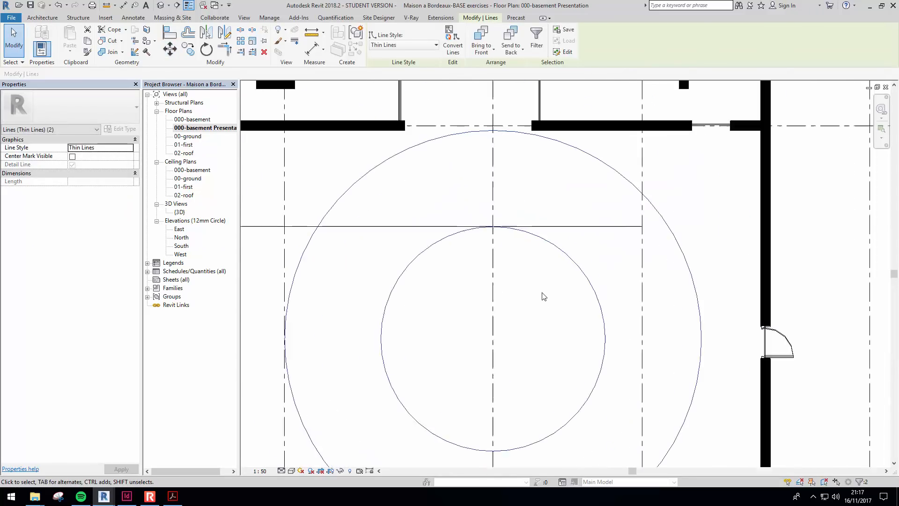
pyautogui.click(544, 338)
pyautogui.moveTo(545, 342); pyautogui.dragTo(542, 303, button='middle')
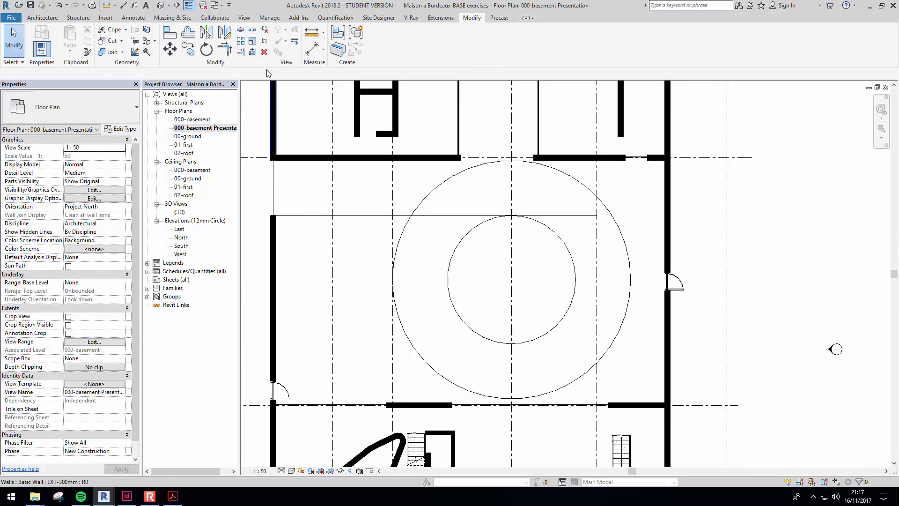
# Draw a thin horizontal detail line from the left wall opening's upper corner along grid B to the outer circle's top point.
pyautogui.click(354, 215)
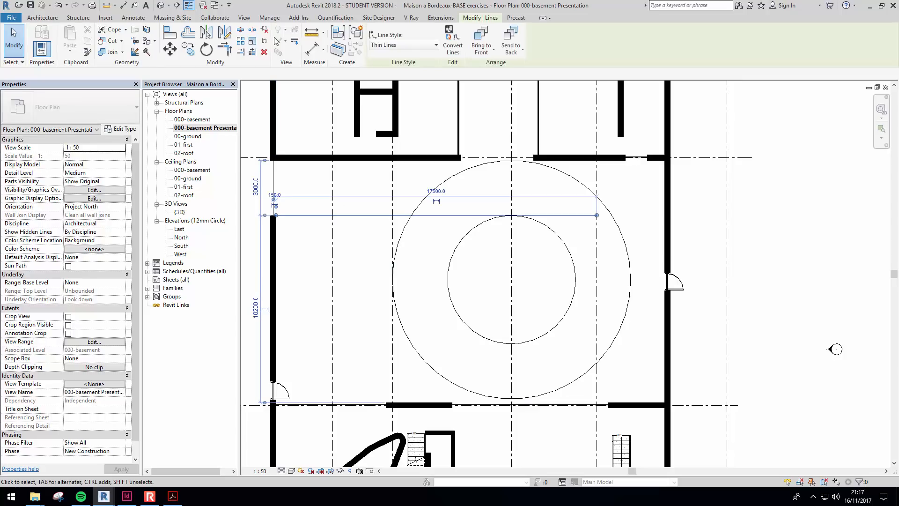
pyautogui.click(133, 17)
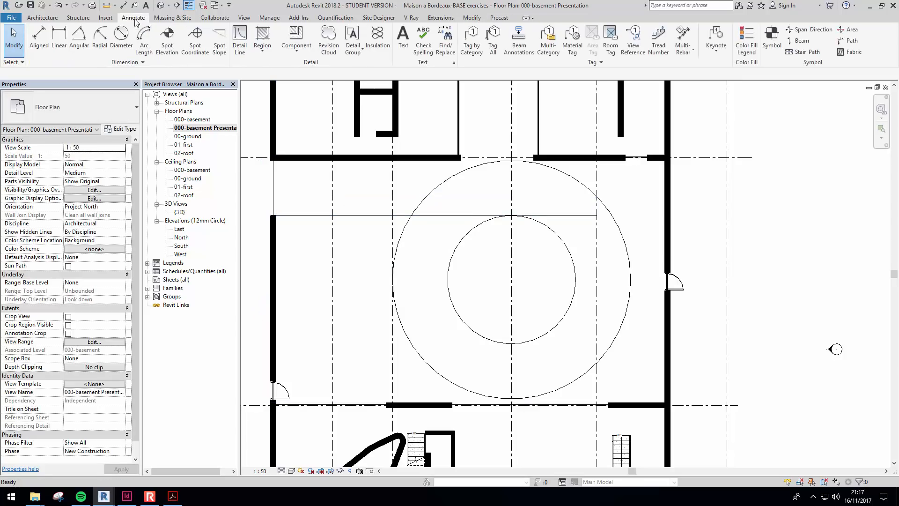
pyautogui.click(239, 41)
pyautogui.click(270, 160)
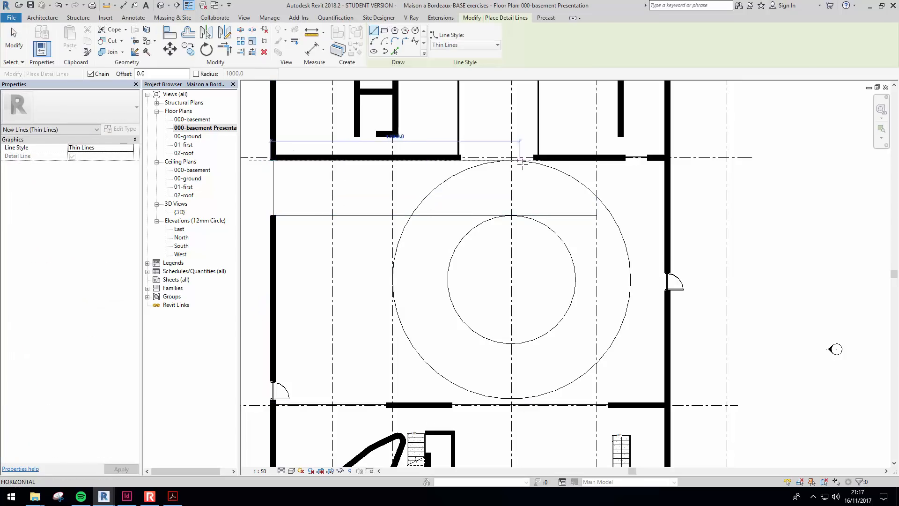
pyautogui.click(512, 161)
pyautogui.press('Escape')
pyautogui.press('Escape')
pyautogui.moveTo(532, 217); pyautogui.dragTo(502, 223, button='middle')
pyautogui.press('Escape')
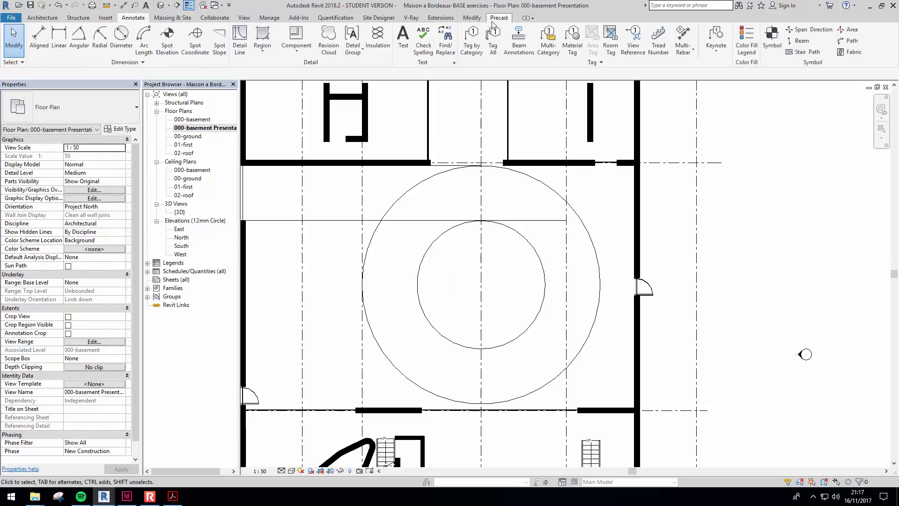
# Split the outer circle at two points on its upper-left side and delete the segment between them.
pyautogui.click(472, 17)
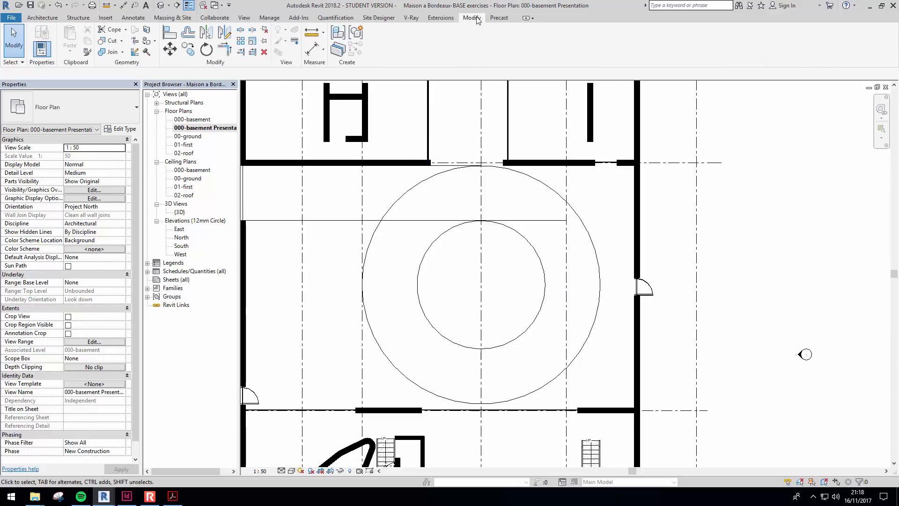
pyautogui.click(241, 30)
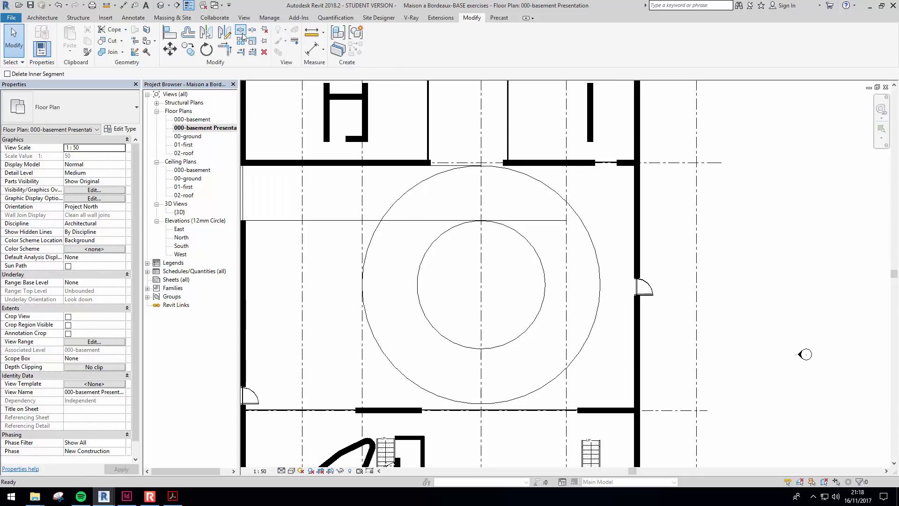
pyautogui.click(390, 208)
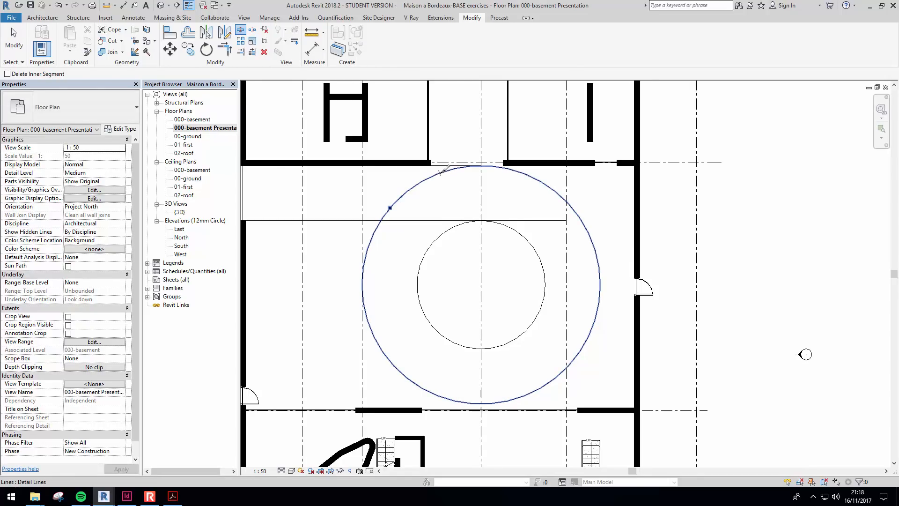
pyautogui.click(440, 173)
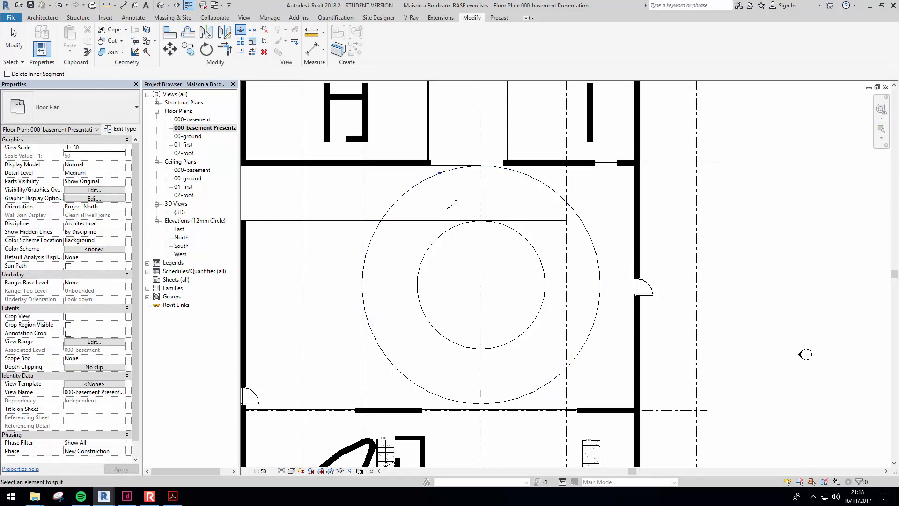
pyautogui.press('Escape')
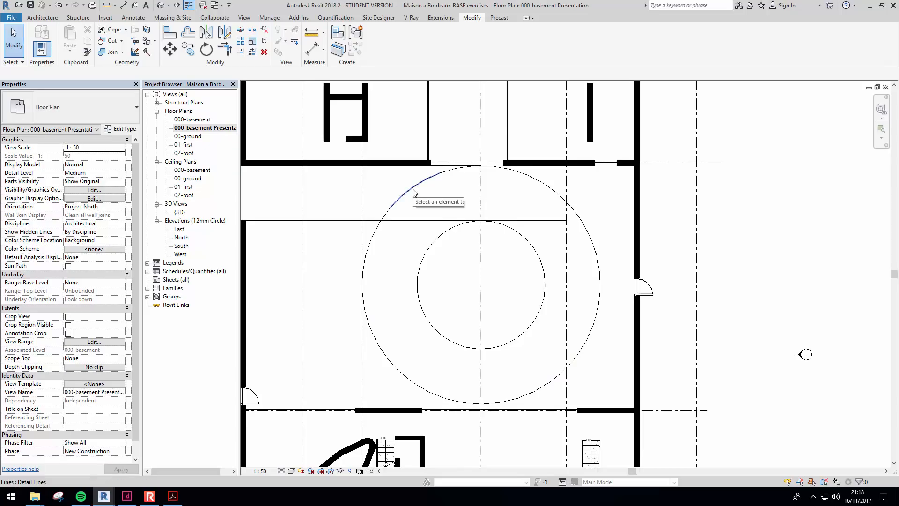
pyautogui.click(413, 192)
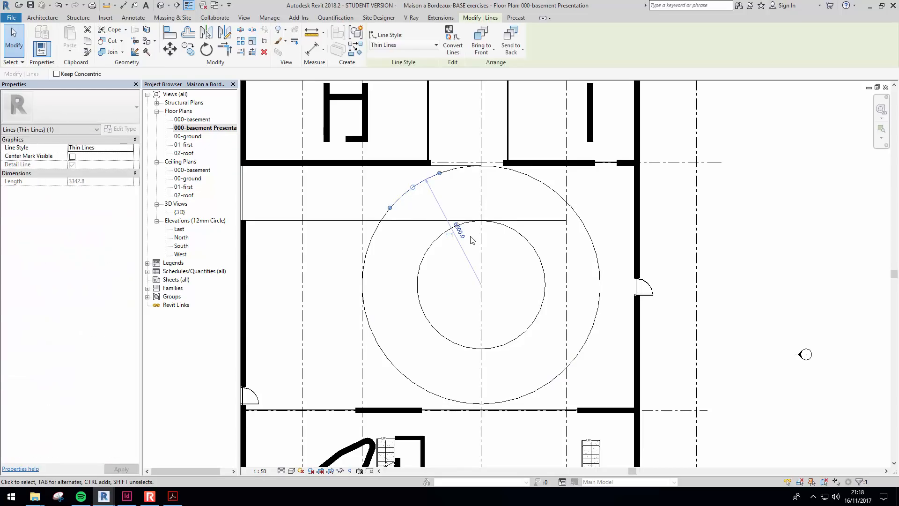
pyautogui.press('Delete')
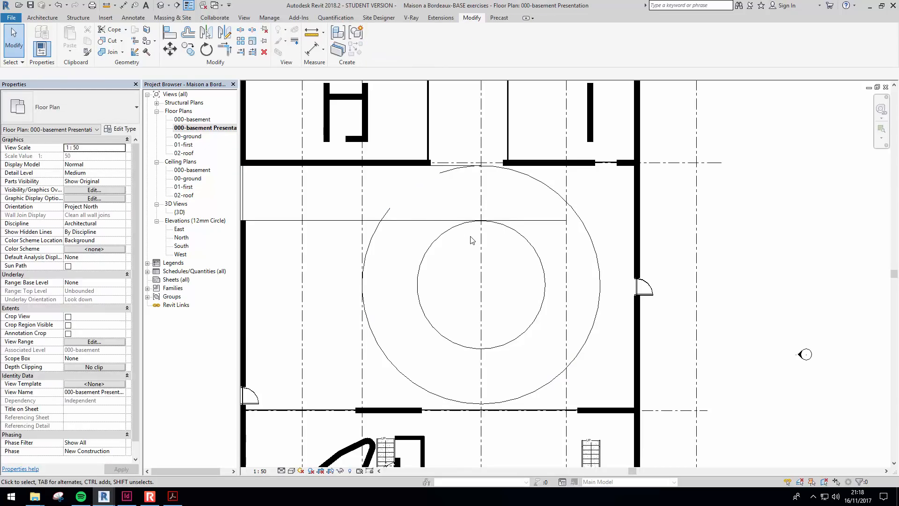
# Pull the outer arc's open ends back to its leftmost point on grid 3 and its top point on grid 4.
pyautogui.click(387, 213)
pyautogui.moveTo(362, 281)
pyautogui.mouseDown()
pyautogui.moveTo(367, 252)
pyautogui.moveTo(362, 285)
pyautogui.mouseUp()
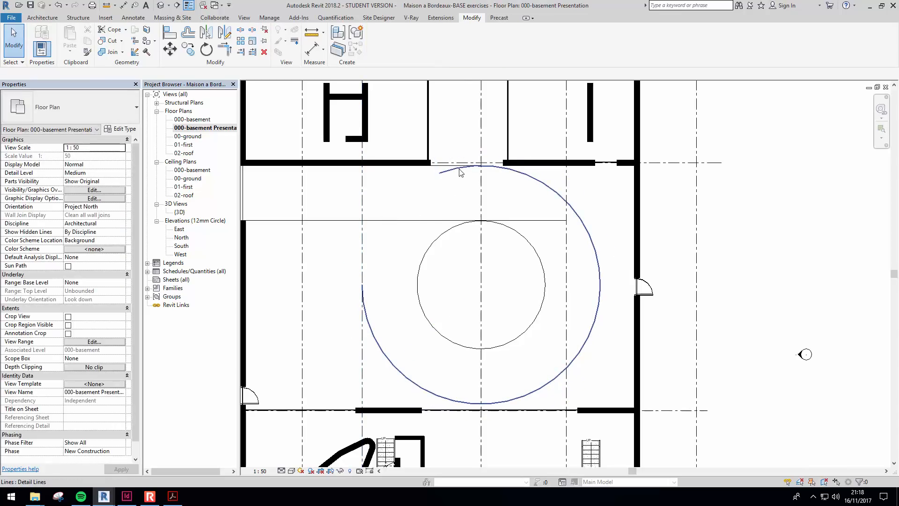
pyautogui.moveTo(447, 173); pyautogui.dragTo(482, 164)
pyautogui.press('Escape')
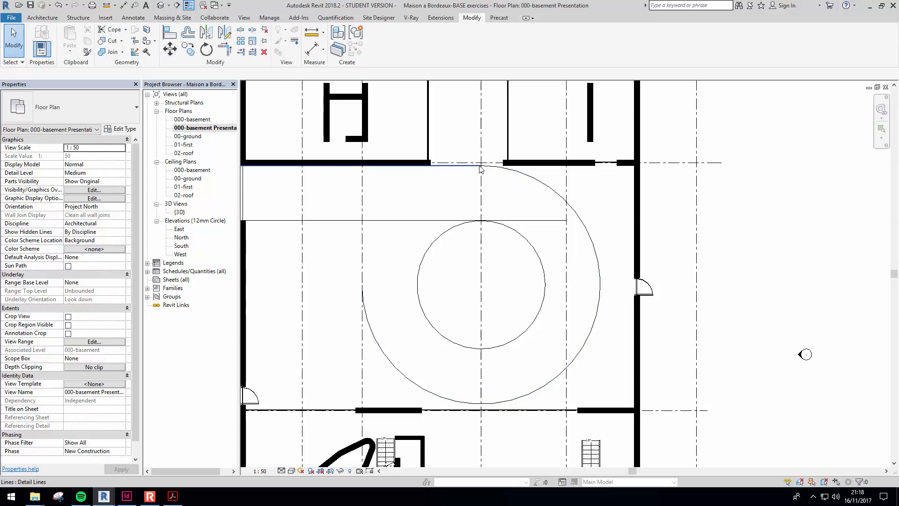
# Shorten the lower horizontal detail line to end at the inner circle's top point on grid 4.
pyautogui.click(547, 220)
pyautogui.moveTo(546, 220); pyautogui.dragTo(481, 220)
pyautogui.click(527, 230)
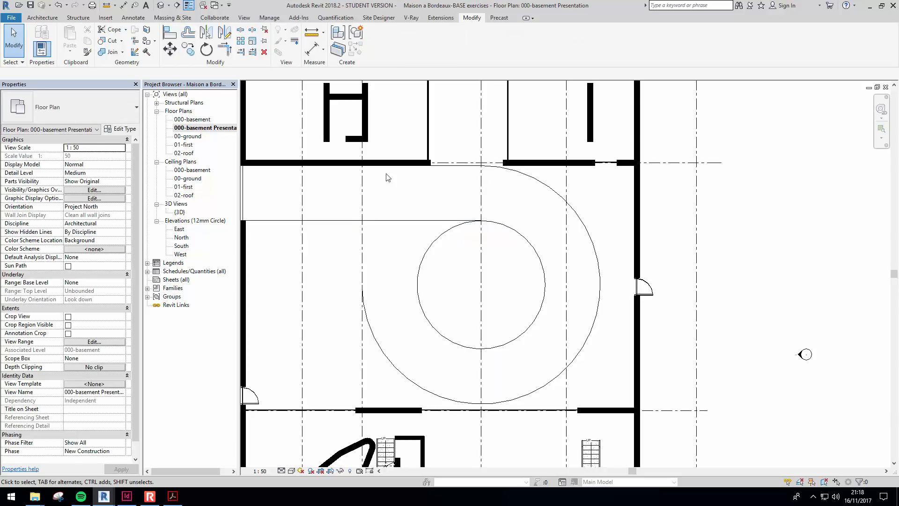
# Draw two vertical detail lines from the leftmost points of the outer arc and inner circle up to the lower horizontal line.
pyautogui.click(134, 18)
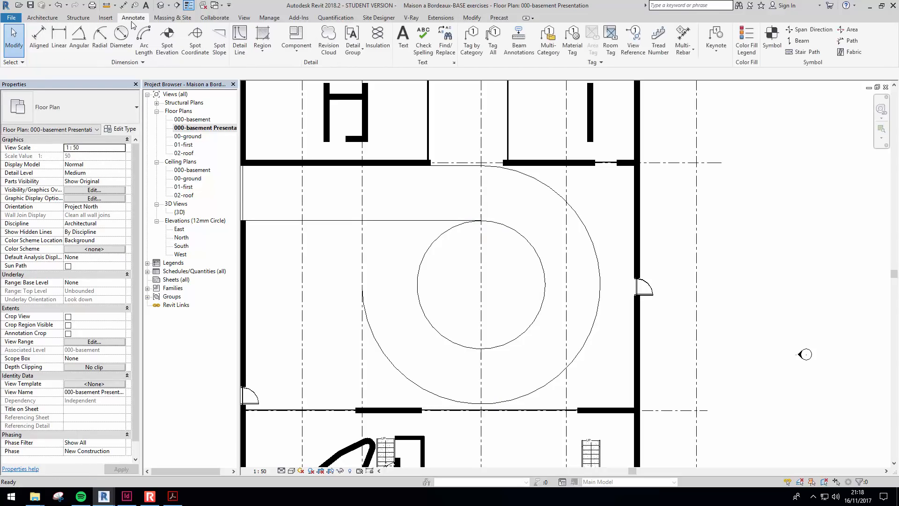
pyautogui.click(240, 43)
pyautogui.click(361, 292)
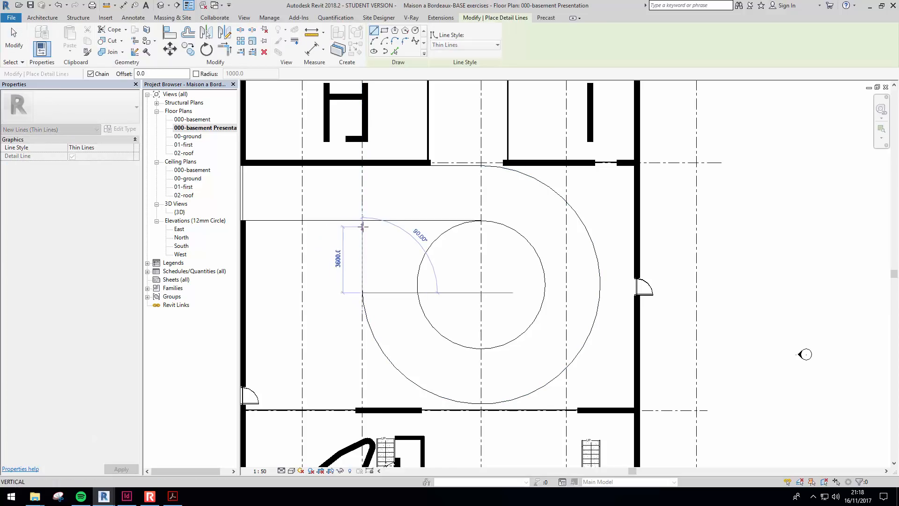
pyautogui.click(362, 220)
pyautogui.press('Escape')
pyautogui.click(417, 284)
pyautogui.click(418, 221)
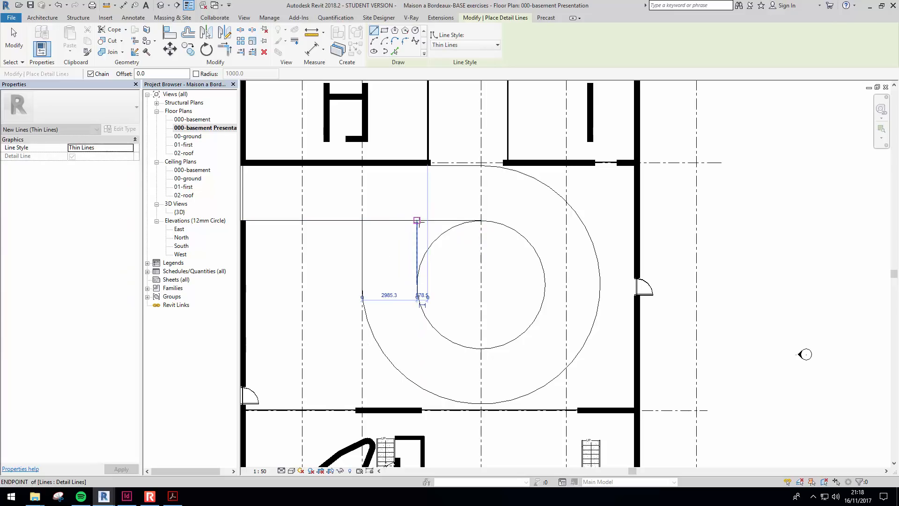
pyautogui.press('Escape')
pyautogui.press('Escape')
pyautogui.click(361, 277)
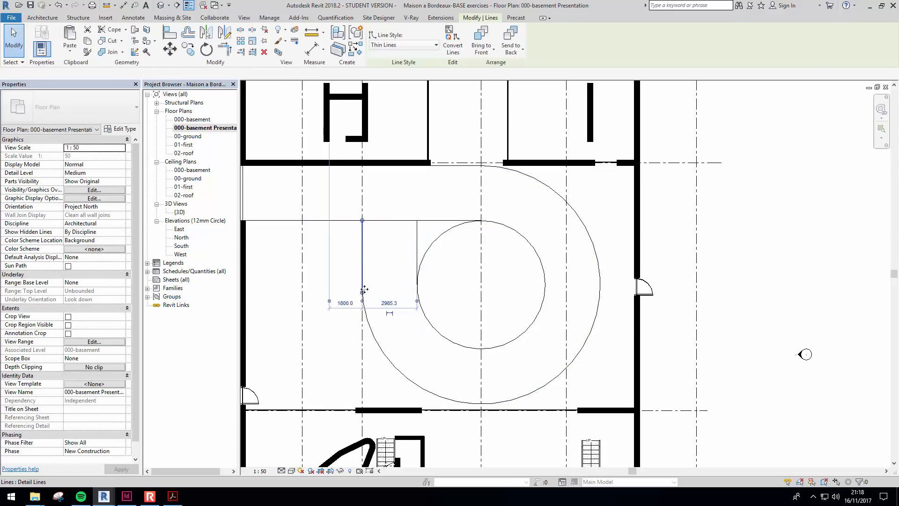
pyautogui.click(452, 227)
pyautogui.press('Escape')
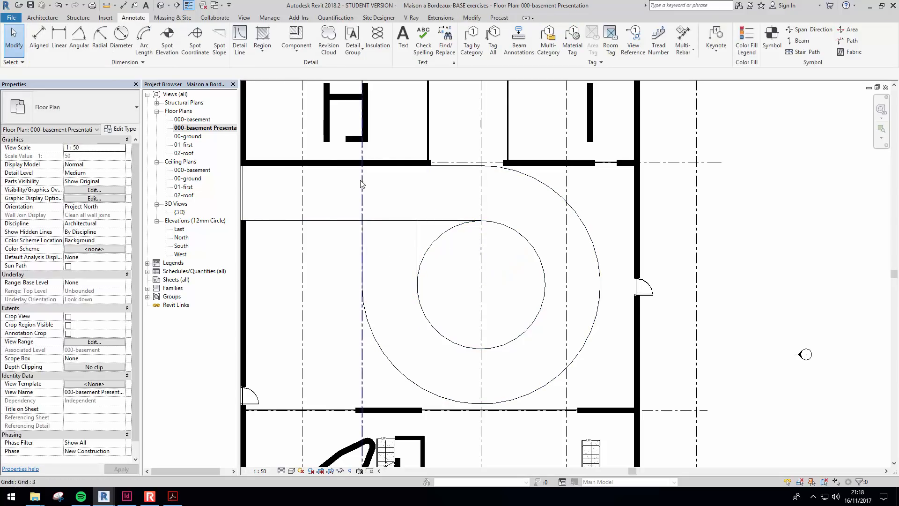
# Split the inner circle at two points on its upper-left side and delete the segment between them.
pyautogui.click(478, 18)
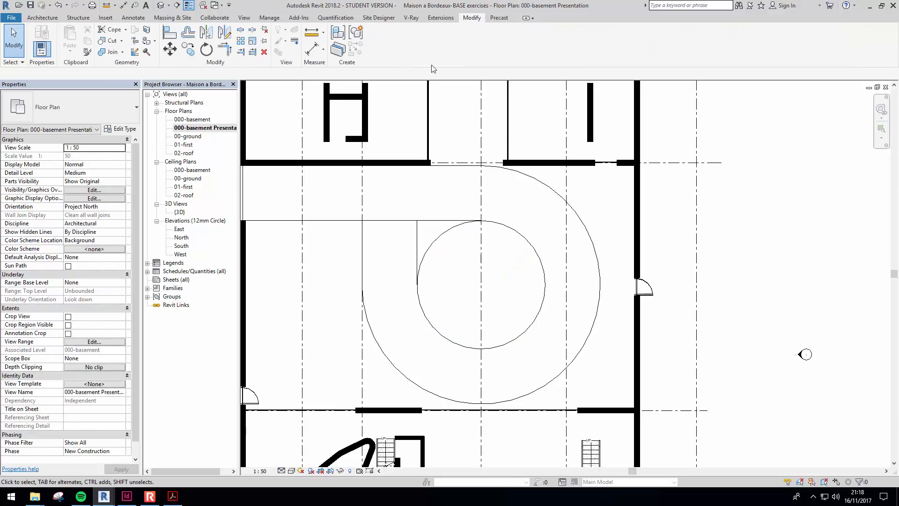
pyautogui.click(253, 30)
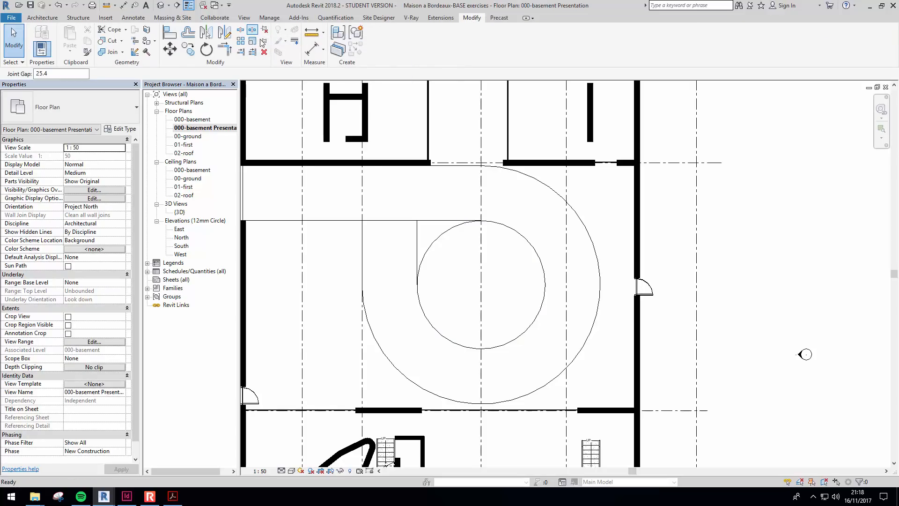
pyautogui.press('Escape')
pyautogui.click(240, 30)
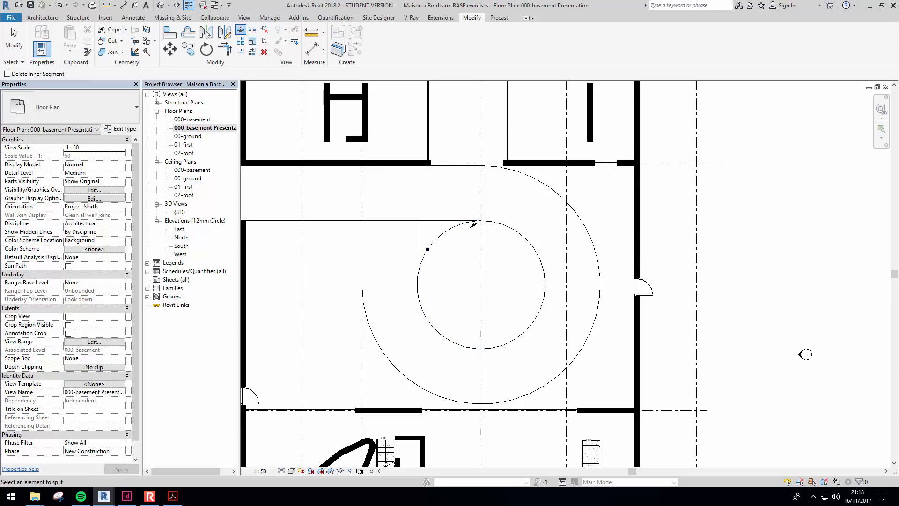
pyautogui.press('Escape')
pyautogui.click(428, 249)
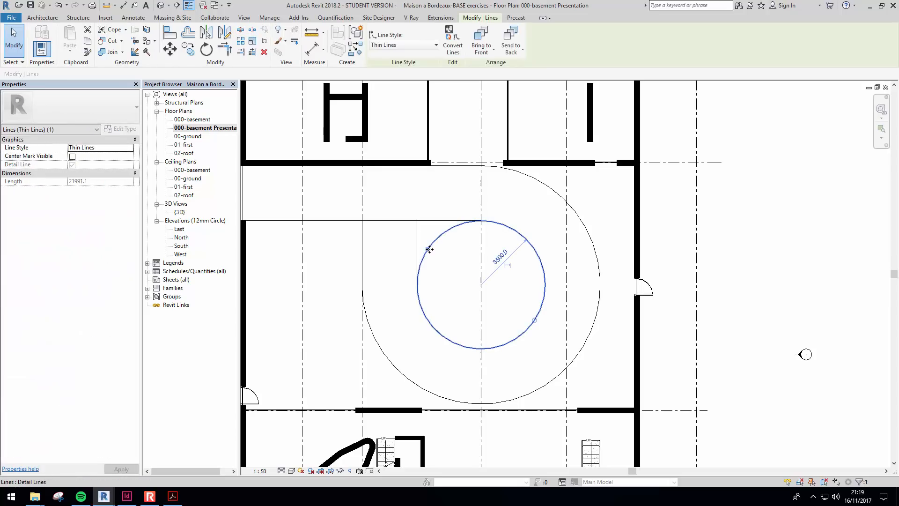
pyautogui.click(240, 31)
pyautogui.click(453, 228)
pyautogui.press('Escape')
pyautogui.click(446, 240)
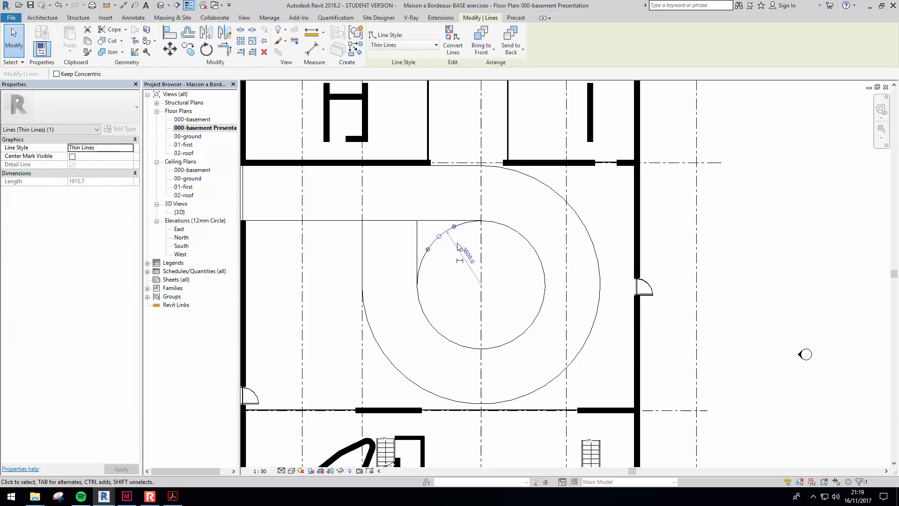
pyautogui.press('Delete')
# Pull the inner arc's open ends to its top point on grid 4 and the lower end of its vertical line.
pyautogui.click(453, 227)
pyautogui.moveTo(454, 227); pyautogui.dragTo(481, 220)
pyautogui.moveTo(427, 249); pyautogui.dragTo(417, 284)
pyautogui.click(443, 244)
pyautogui.moveTo(471, 252); pyautogui.dragTo(471, 257, button='middle')
# Check the original 000-basement plan for the detail lines, and return to the basement presentation plan.
pyautogui.doubleClick(197, 120)
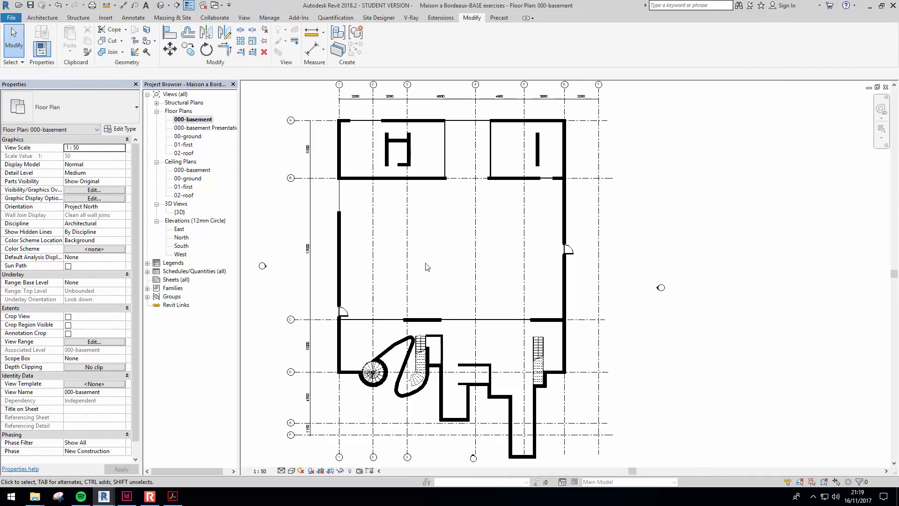
pyautogui.doubleClick(203, 128)
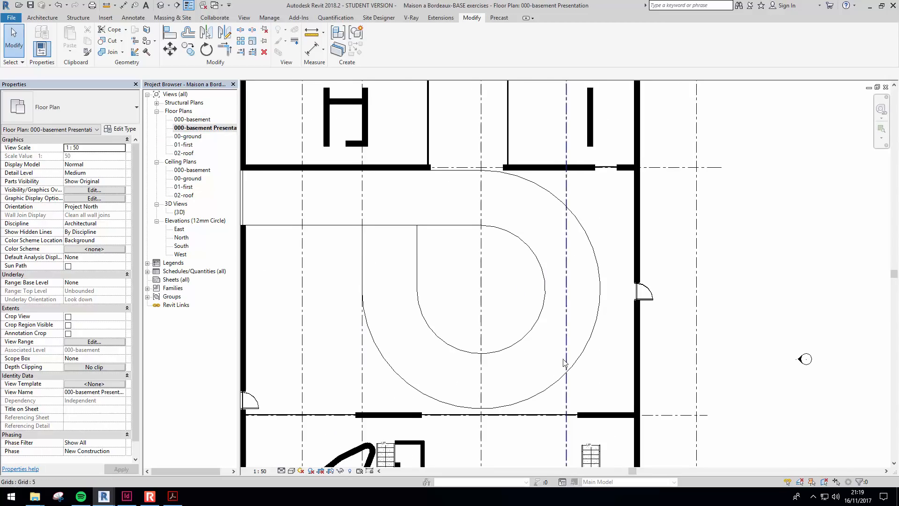
pyautogui.moveTo(431, 236); pyautogui.dragTo(465, 254, button='middle')
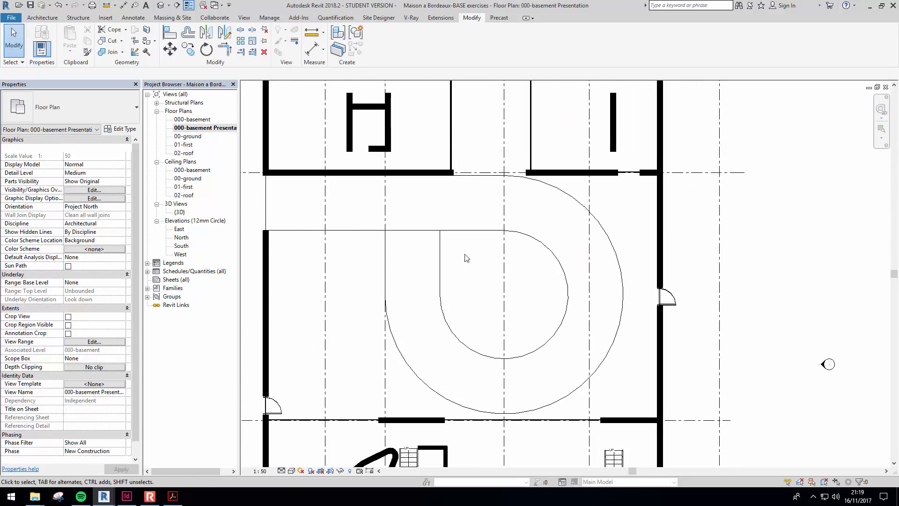
pyautogui.click(42, 18)
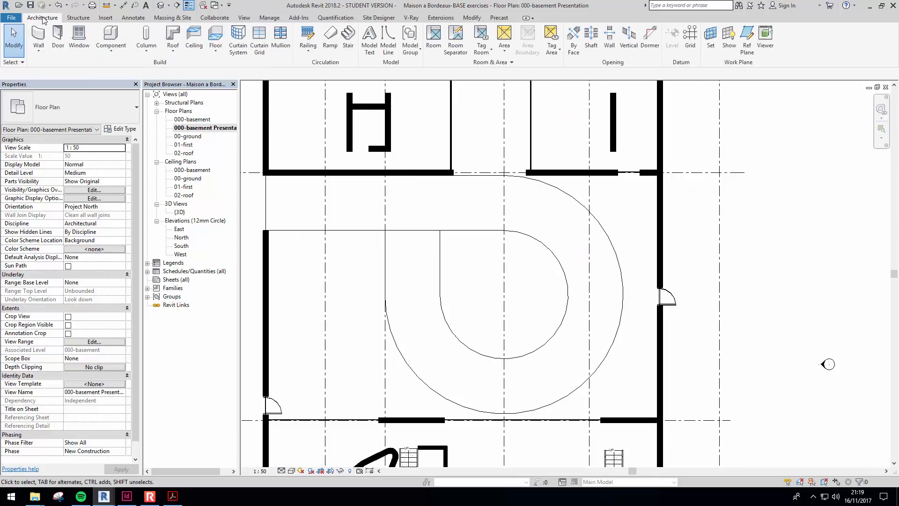
pyautogui.click(134, 18)
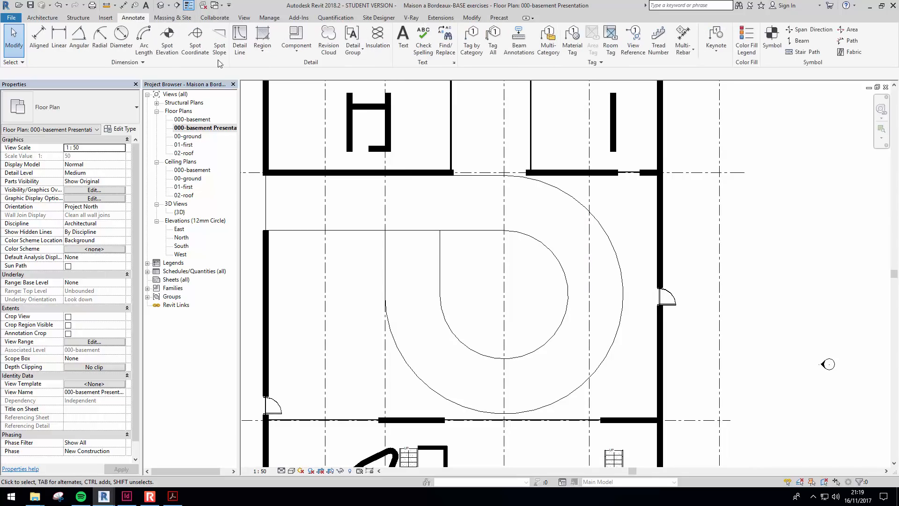
pyautogui.click(241, 41)
pyautogui.click(266, 230)
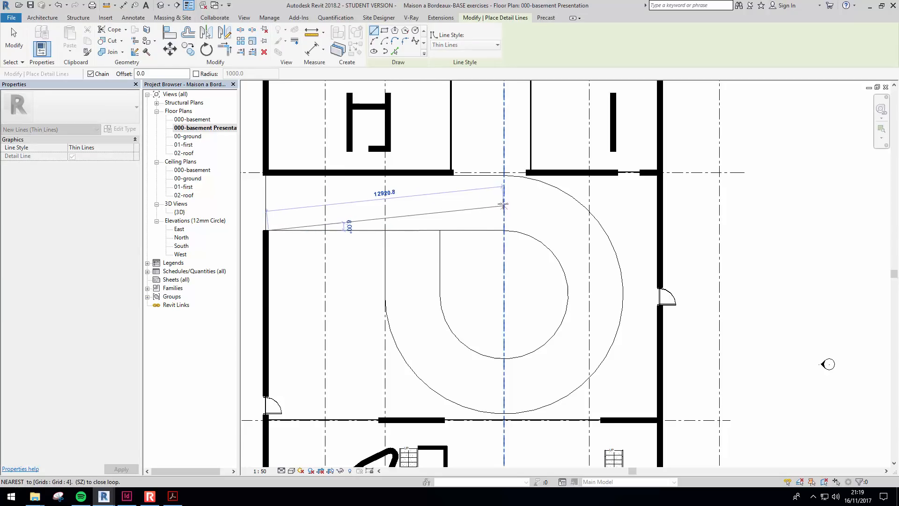
pyautogui.press('Escape')
pyautogui.press('Escape')
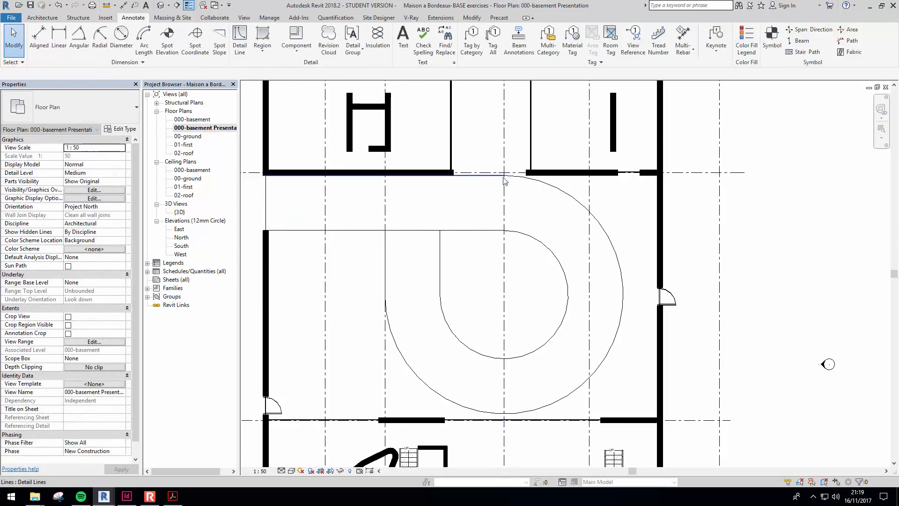
# Draw a vertical detail line along grid 4 from the outer arc's top point down to the inner arc's top point.
pyautogui.click(240, 40)
pyautogui.click(504, 175)
pyautogui.click(503, 231)
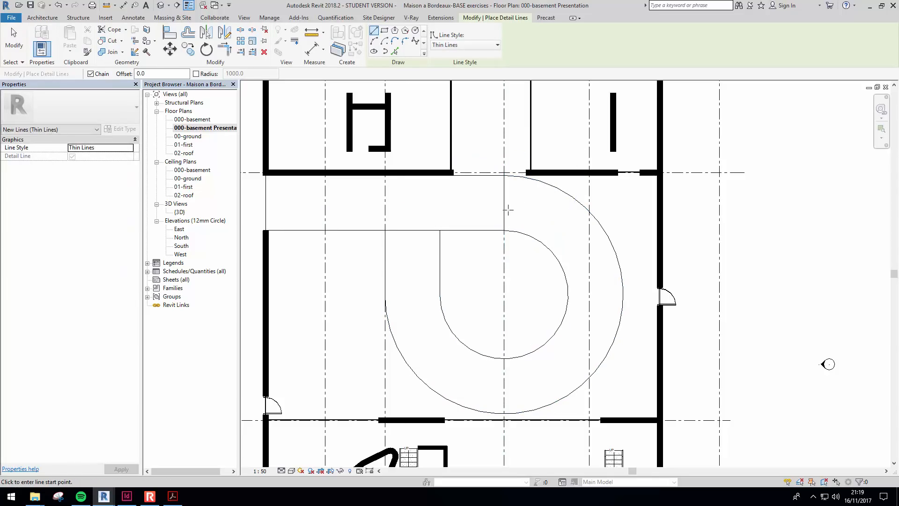
# Draw two slanted detail lines joining the midpoint of the short vertical line to both corners of the left wall opening.
pyautogui.click(504, 230)
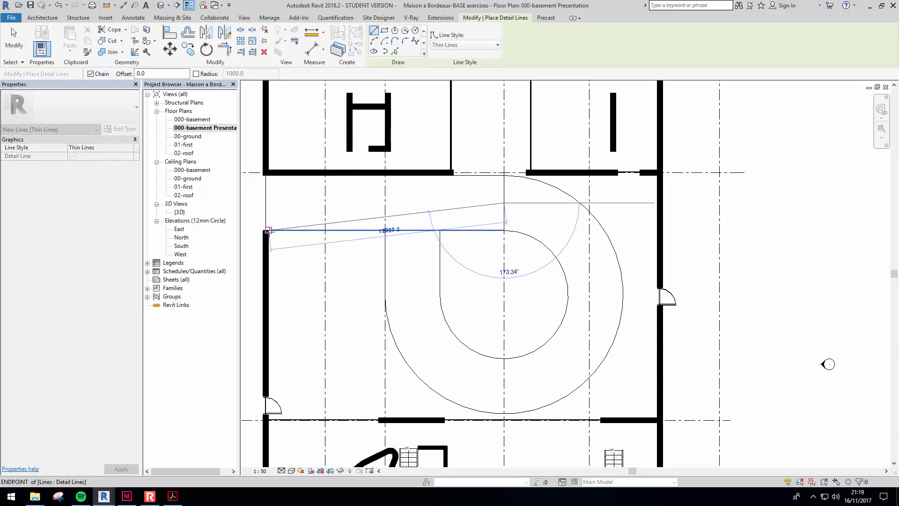
pyautogui.click(268, 230)
pyautogui.click(267, 180)
pyautogui.press('Escape')
pyautogui.moveTo(504, 203); pyautogui.dragTo(499, 210, button='middle')
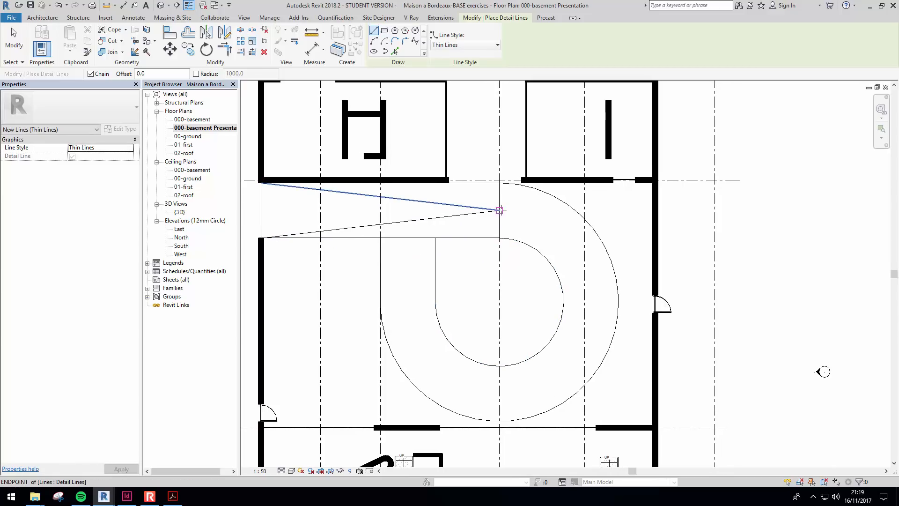
pyautogui.click(499, 211)
pyautogui.scroll(-2, 460, 276)
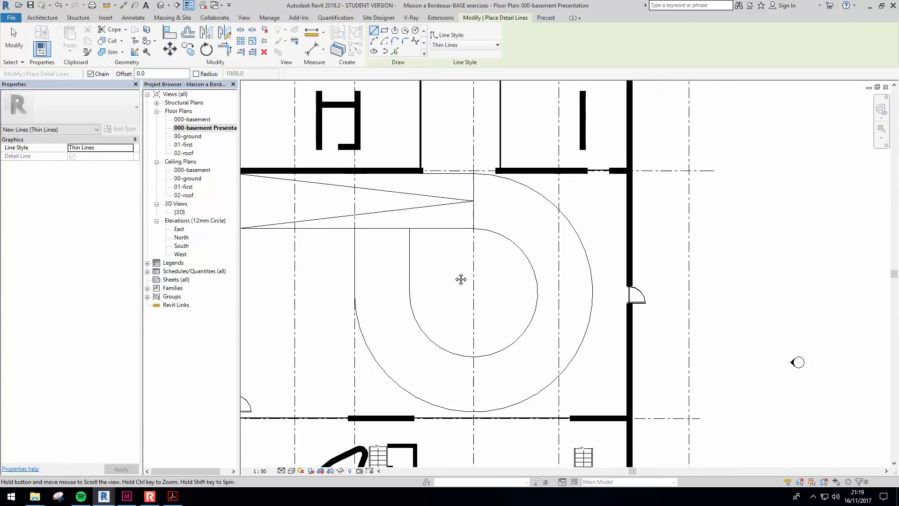
# Finish drawing detail lines and look over the driveway outline together with the surrounding basement walls and stairs.
pyautogui.press('Escape')
pyautogui.press('Escape')
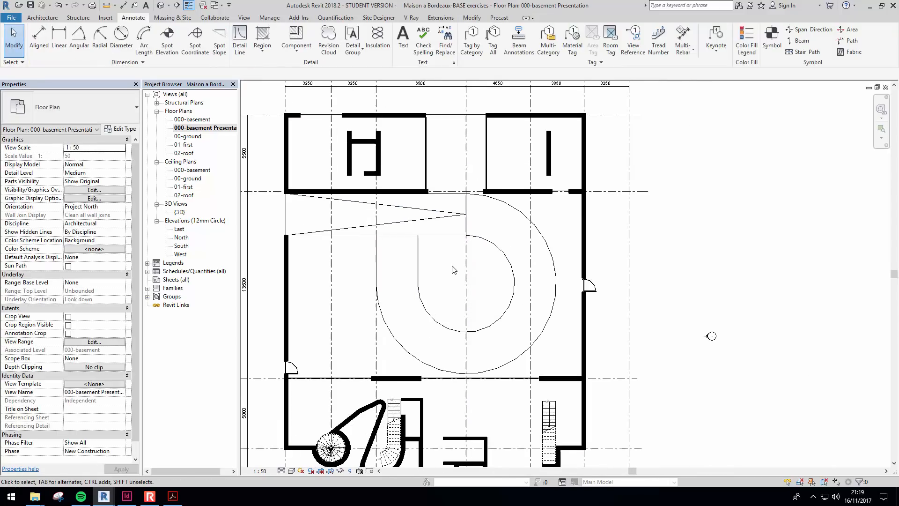
pyautogui.moveTo(496, 358); pyautogui.dragTo(434, 252, button='middle')
pyautogui.moveTo(437, 311); pyautogui.dragTo(455, 404, button='middle')
pyautogui.moveTo(474, 272); pyautogui.dragTo(451, 230, button='middle')
pyautogui.scroll(3, 380, 277)
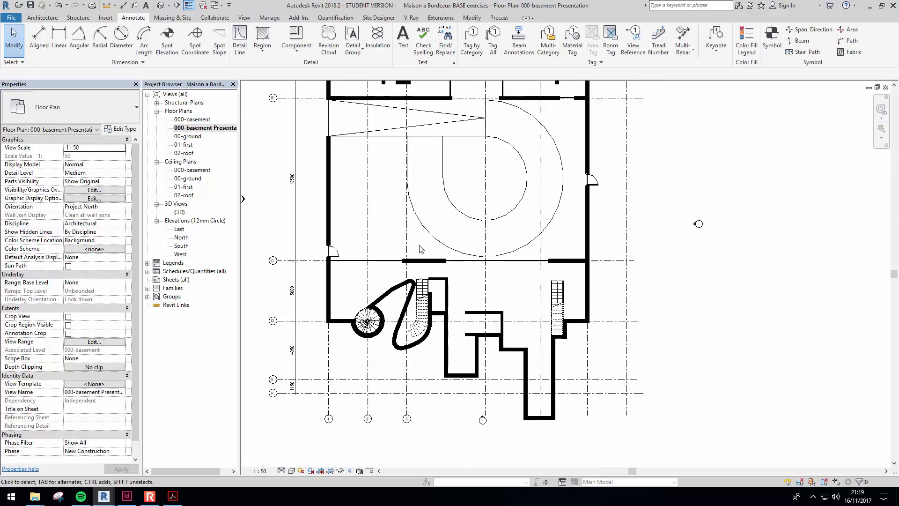
pyautogui.scroll(-2, 380, 281)
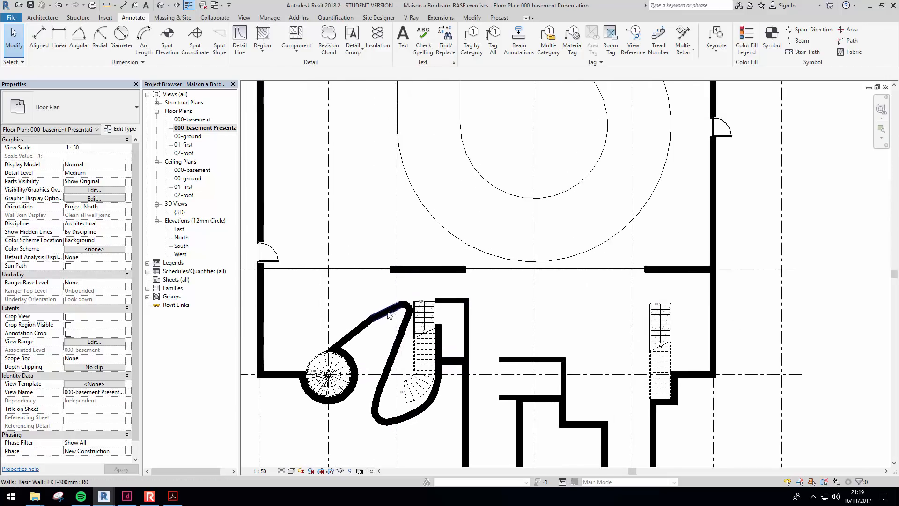
pyautogui.moveTo(452, 267); pyautogui.dragTo(471, 377, button='middle')
pyautogui.moveTo(404, 307); pyautogui.dragTo(470, 317, button='middle')
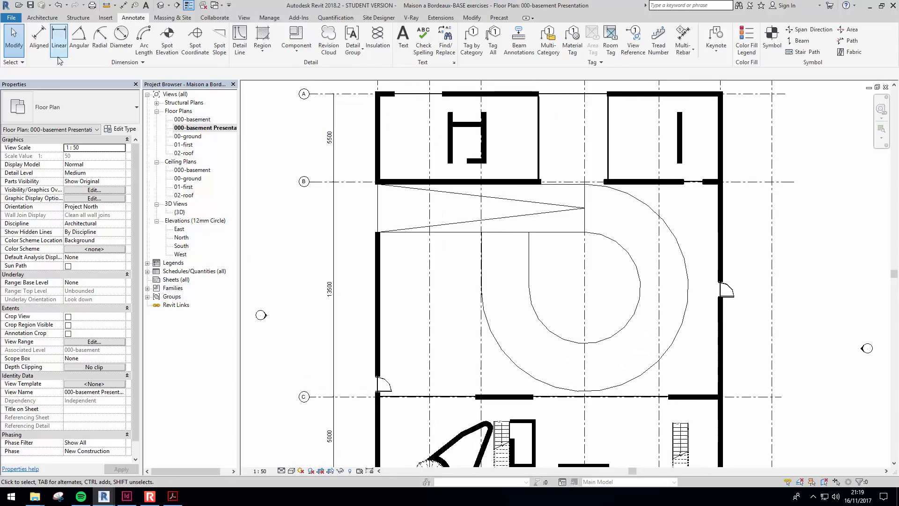
pyautogui.moveTo(459, 252); pyautogui.dragTo(418, 223, button='middle')
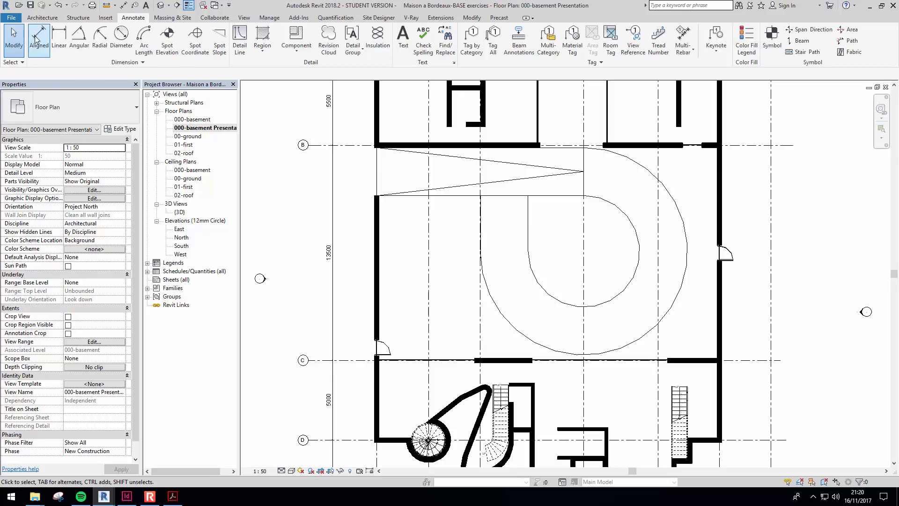
# Place an aligned dimension using wall faces between the outer faces of the walls on grids A and B, outside the west wall.
pyautogui.click(48, 45)
pyautogui.moveTo(359, 270); pyautogui.dragTo(357, 216, button='middle')
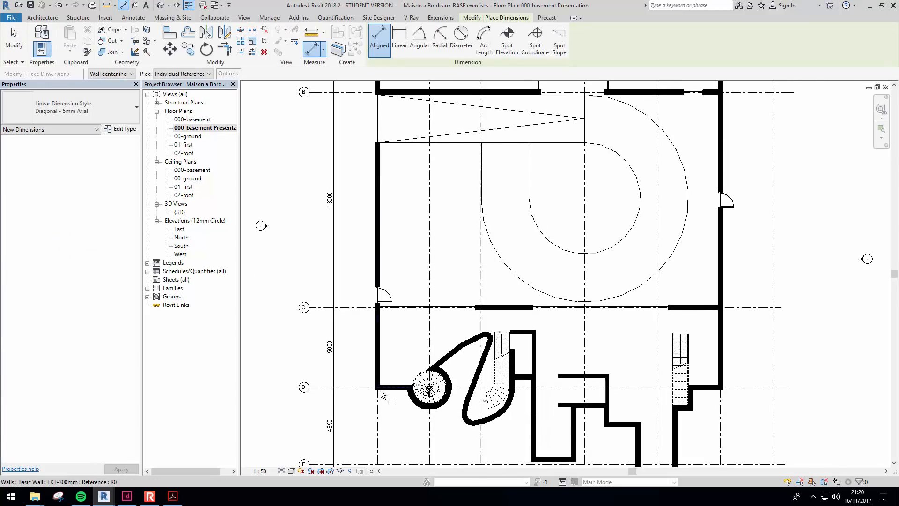
pyautogui.scroll(3, 390, 393)
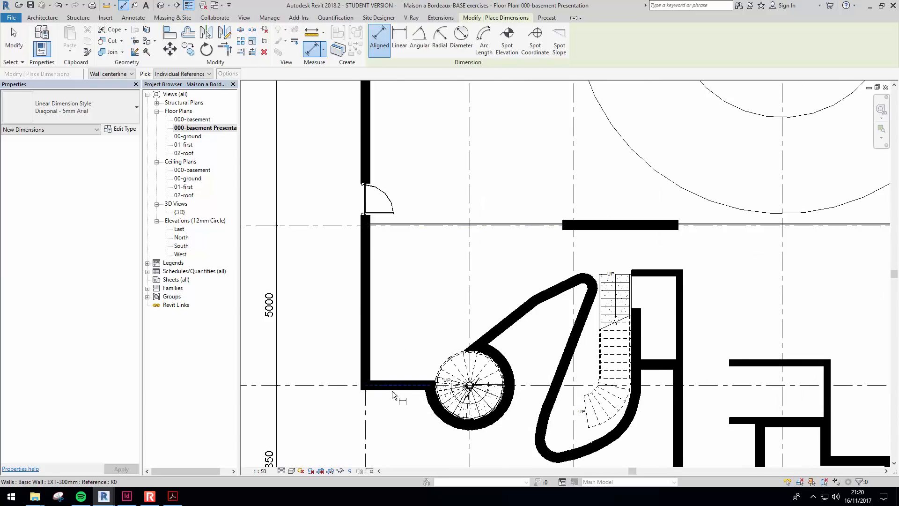
pyautogui.moveTo(402, 267); pyautogui.dragTo(406, 372, button='middle')
pyautogui.scroll(-3, 406, 373)
pyautogui.moveTo(404, 93); pyautogui.dragTo(398, 162, button='middle')
pyautogui.scroll(4, 412, 215)
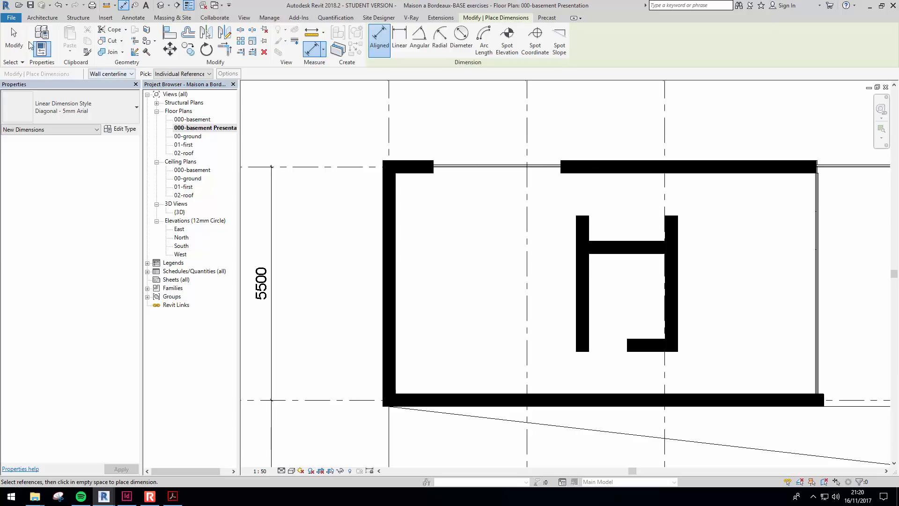
pyautogui.click(107, 74)
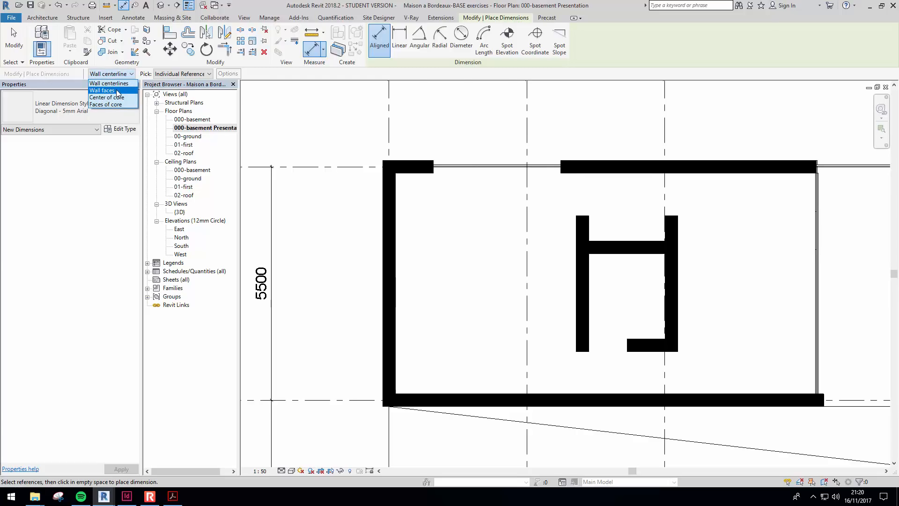
pyautogui.click(117, 90)
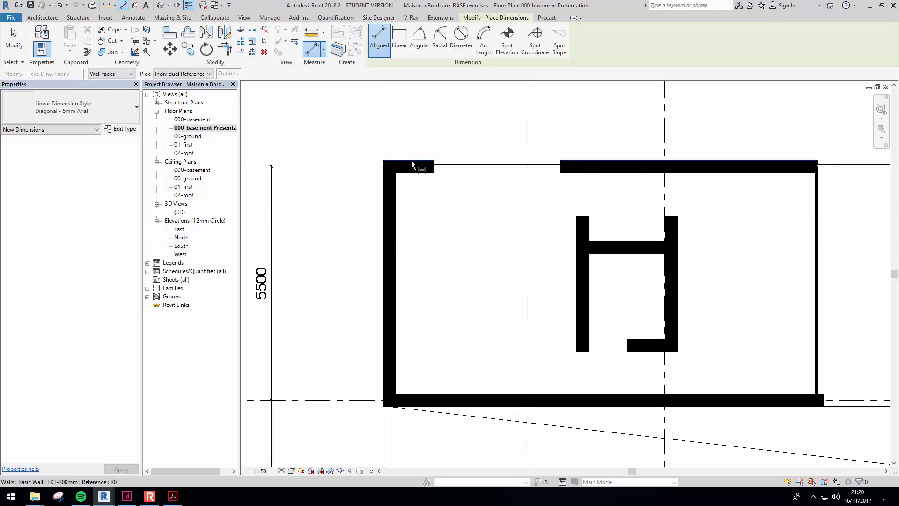
pyautogui.click(411, 161)
pyautogui.moveTo(427, 417); pyautogui.dragTo(428, 351, button='middle')
pyautogui.click(428, 349)
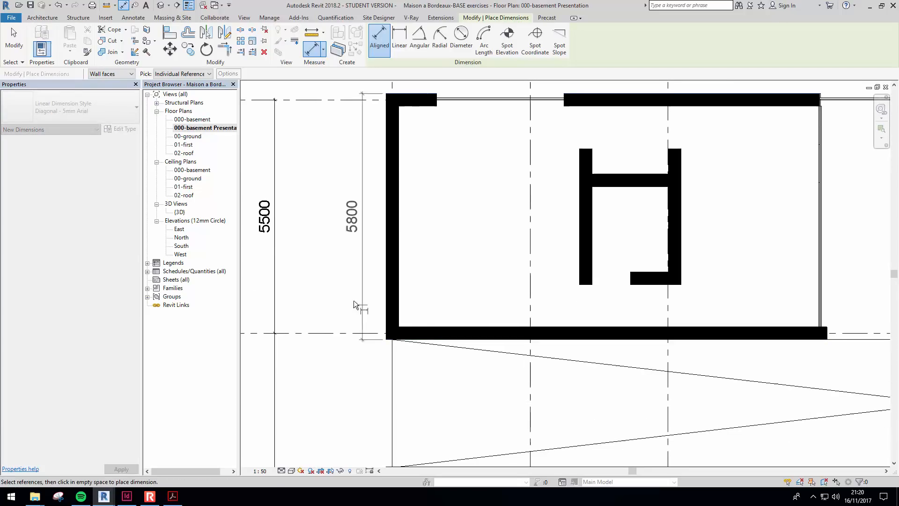
pyautogui.click(340, 255)
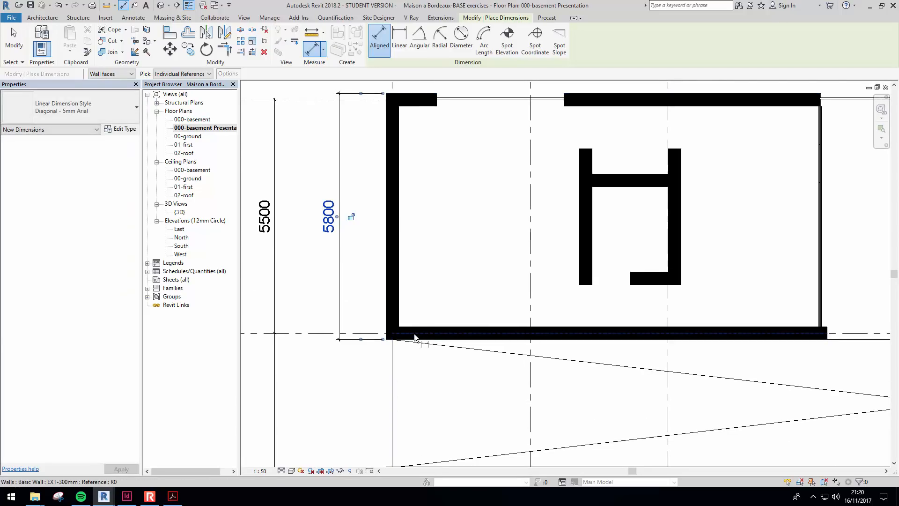
# Dimension the driveway opening in the west wall, in line with the dimension above it.
pyautogui.moveTo(425, 332); pyautogui.dragTo(426, 294, button='middle')
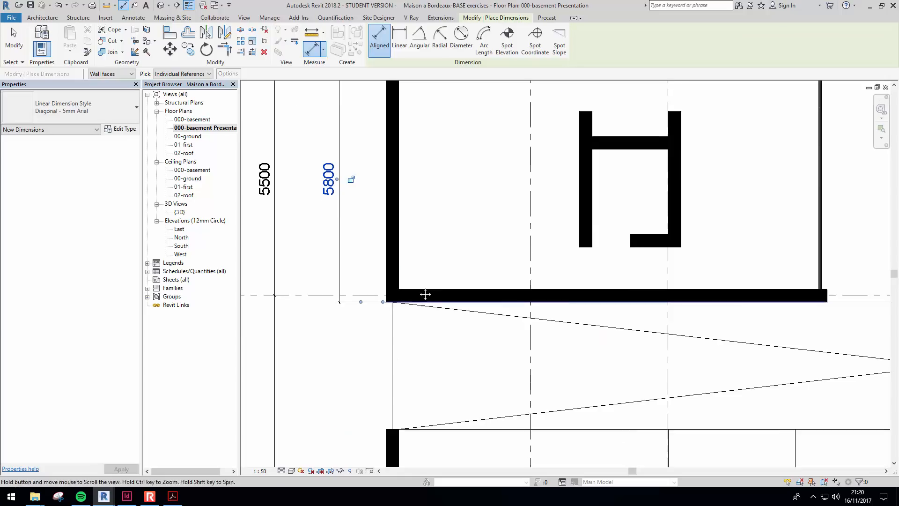
pyautogui.scroll(-2, 425, 294)
pyautogui.moveTo(381, 393); pyautogui.dragTo(378, 311, button='middle')
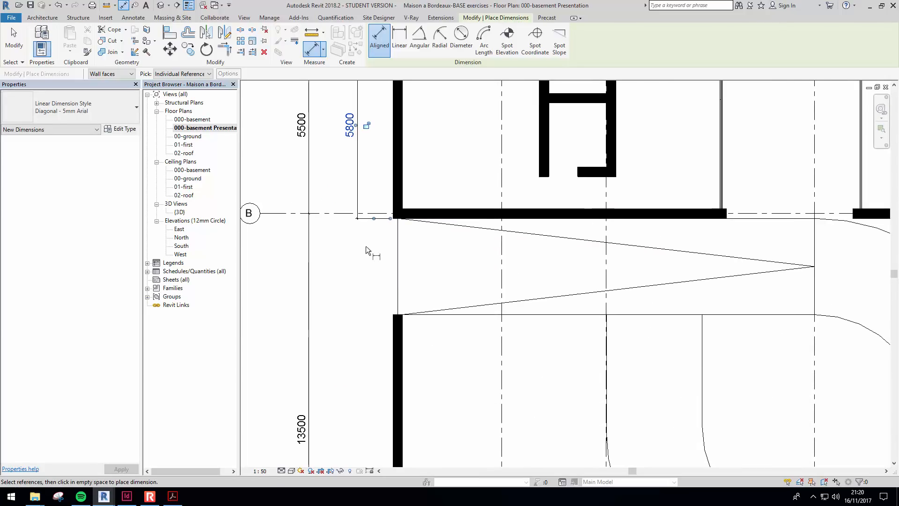
pyautogui.press('Escape')
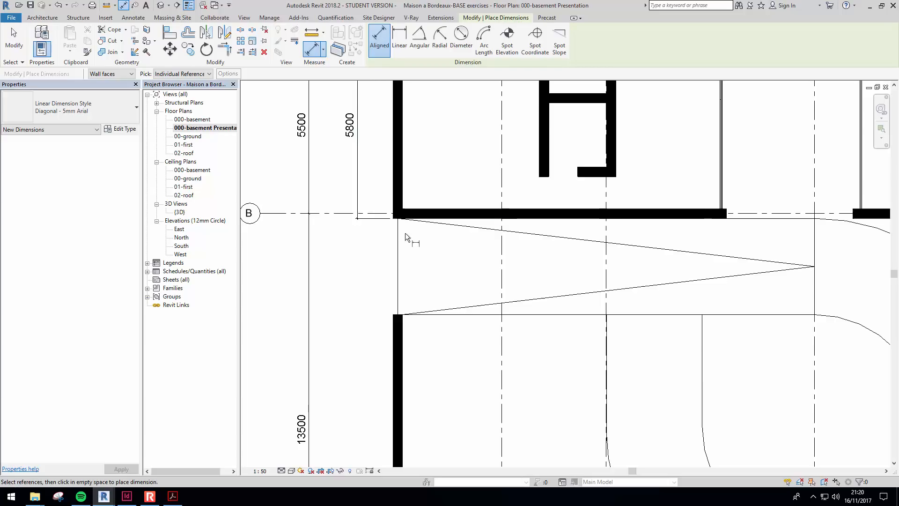
pyautogui.click(429, 218)
pyautogui.click(402, 316)
pyautogui.click(357, 278)
# Dimension the west wall from the driveway opening to the door, and the door's width, in the same dimension line.
pyautogui.moveTo(361, 378); pyautogui.dragTo(417, 234, button='middle')
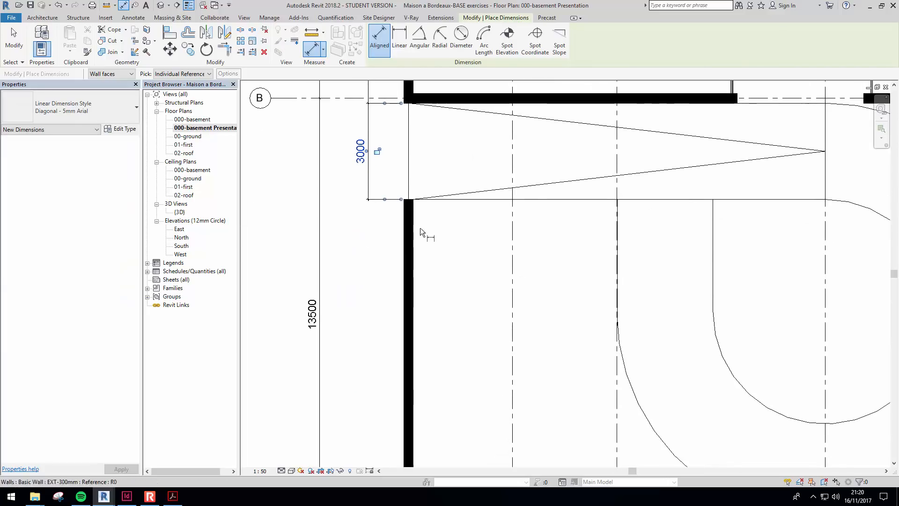
pyautogui.scroll(-2, 405, 335)
pyautogui.moveTo(413, 393); pyautogui.dragTo(385, 273, button='middle')
pyautogui.click(378, 302)
pyautogui.click(354, 271)
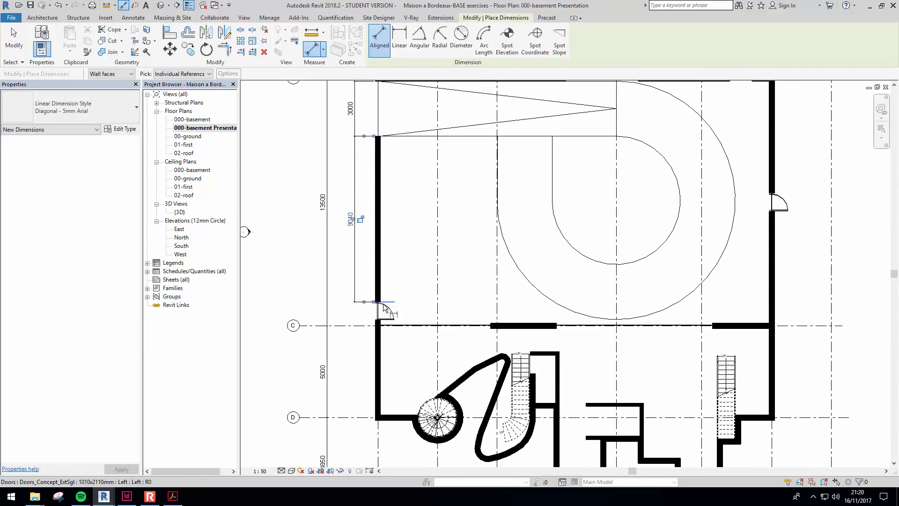
pyautogui.click(383, 304)
pyautogui.click(381, 321)
pyautogui.click(355, 311)
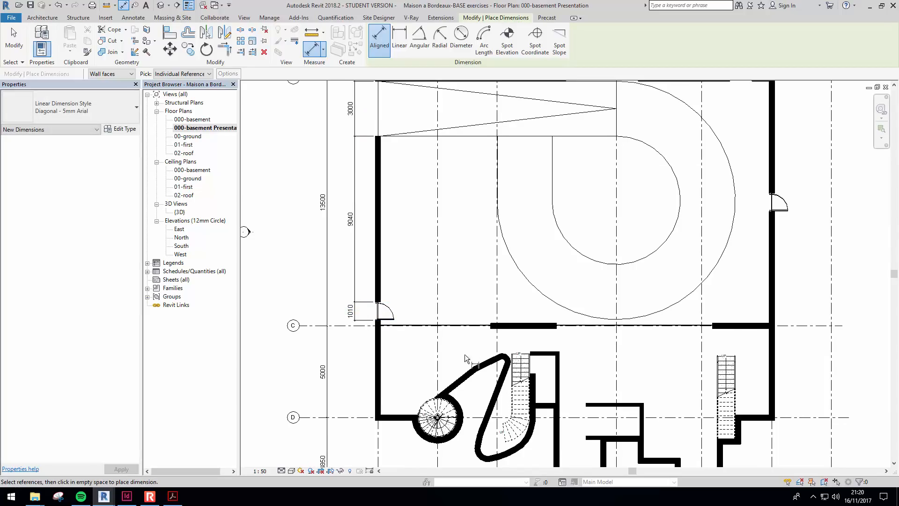
# Dimension the glazed stretch on grid C from the west wall to the near end of the middle wall segment.
pyautogui.moveTo(465, 354); pyautogui.dragTo(429, 368, button='middle')
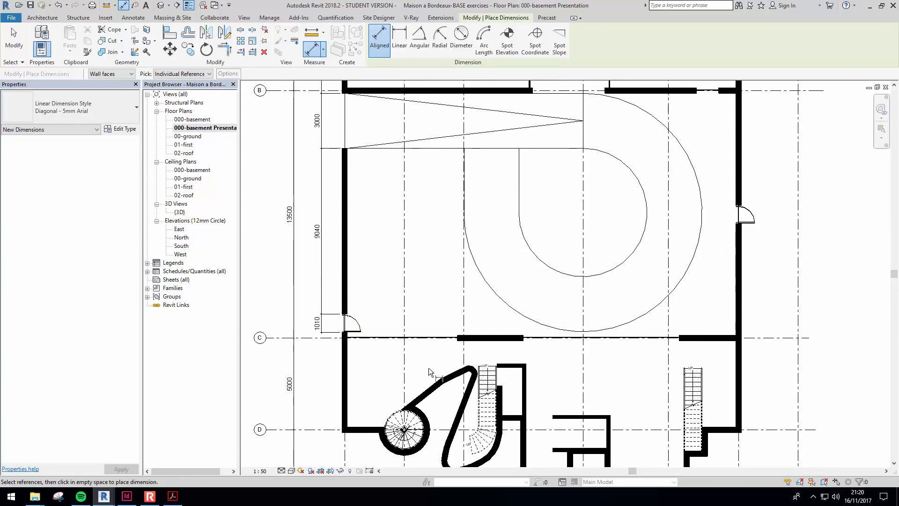
pyautogui.click(458, 338)
pyautogui.click(346, 345)
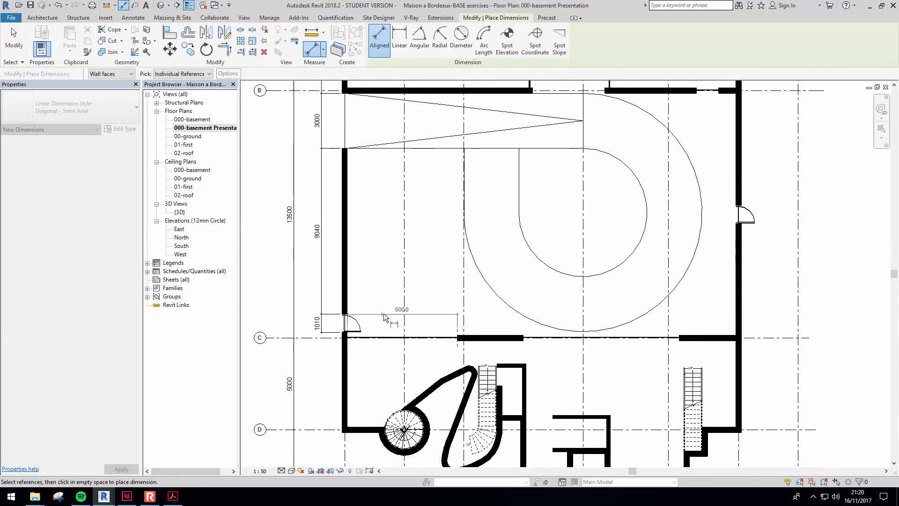
pyautogui.click(384, 311)
# Dimension the glazed stretch on grid C between the middle wall segment and the east wall segment.
pyautogui.moveTo(429, 339); pyautogui.dragTo(345, 330, button='middle')
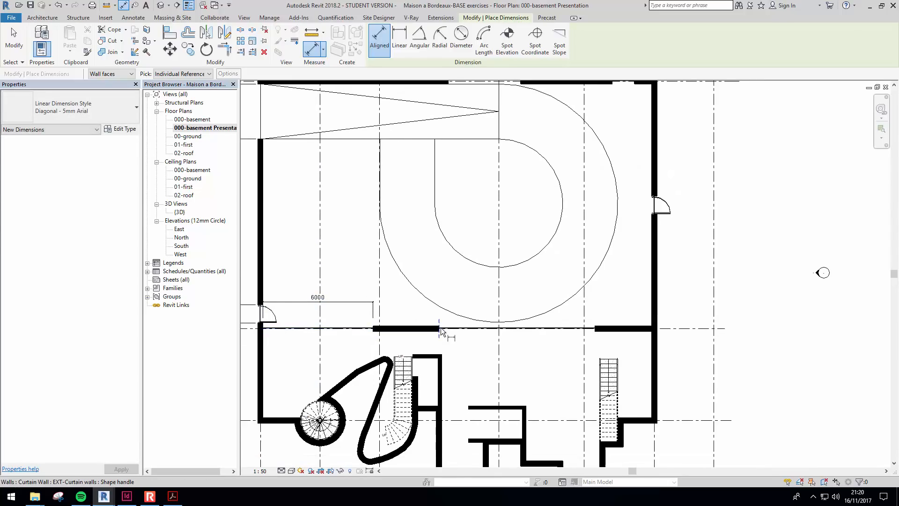
pyautogui.click(440, 331)
pyautogui.click(594, 328)
pyautogui.click(569, 312)
# Add a radial dimension to the inner driveway arc, placed nearly horizontal from its centre.
pyautogui.moveTo(531, 335); pyautogui.dragTo(517, 363, button='middle')
pyautogui.click(439, 47)
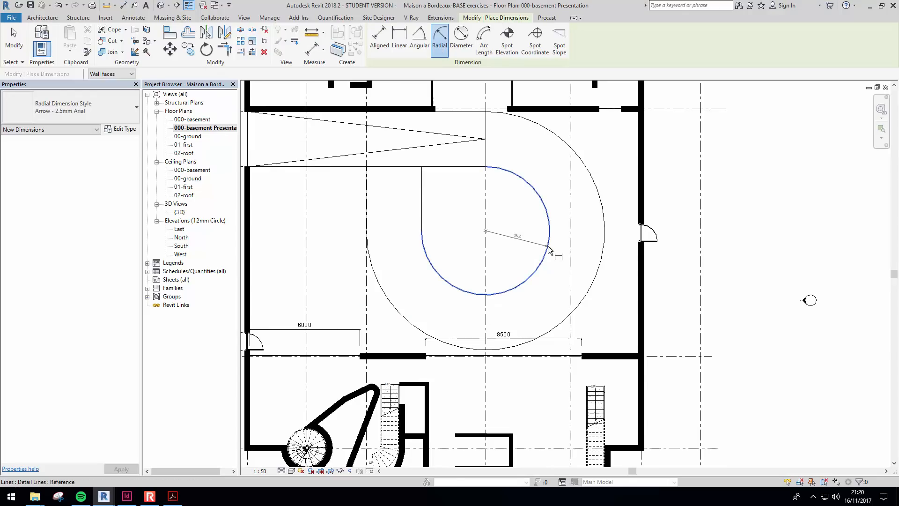
pyautogui.click(545, 251)
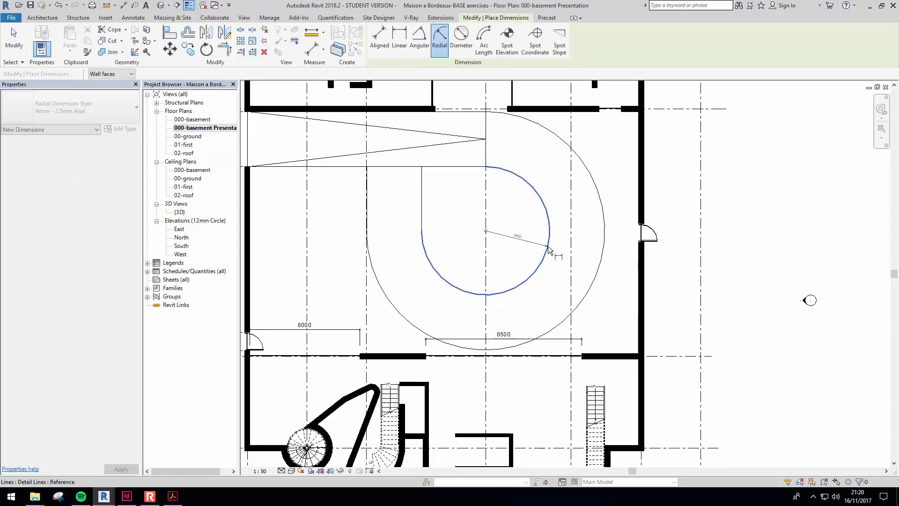
pyautogui.click(531, 230)
# Add a diameter dimension to the outer driveway arc.
pyautogui.click(461, 43)
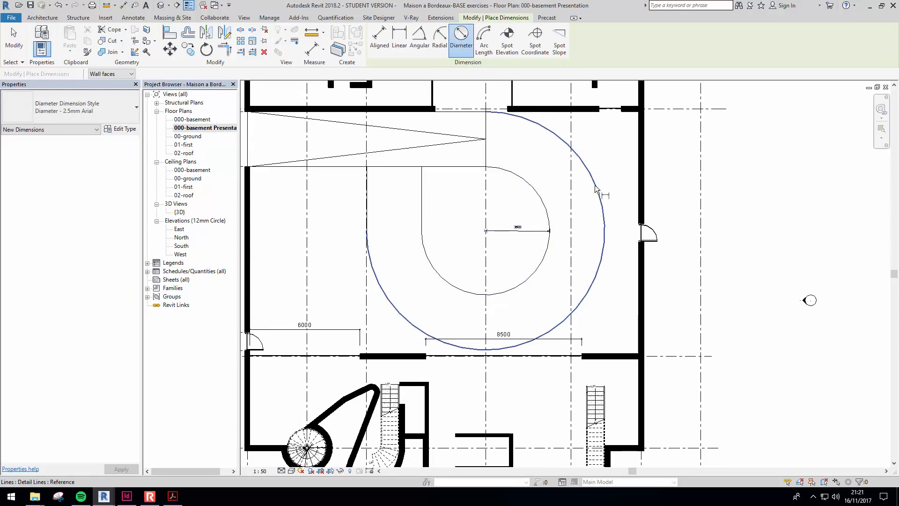
pyautogui.click(599, 192)
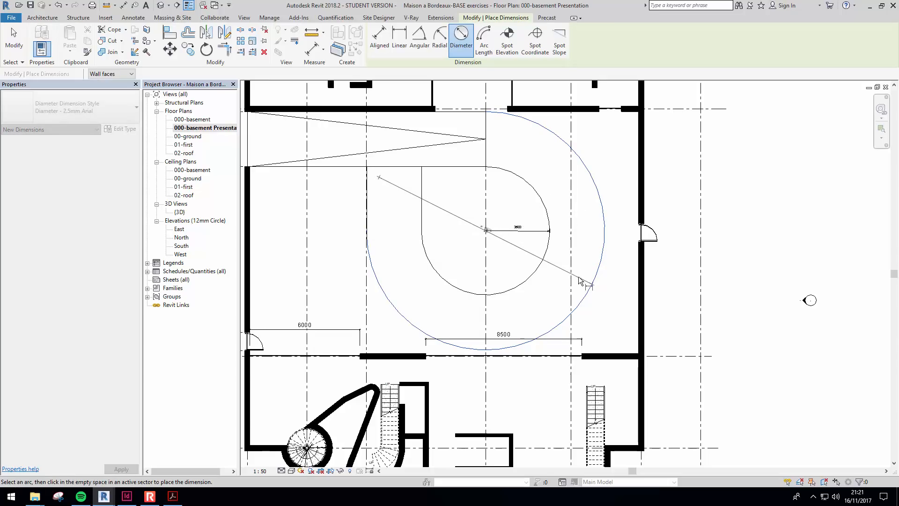
pyautogui.click(581, 266)
pyautogui.moveTo(510, 224)
pyautogui.mouseDown(button='middle')
pyautogui.moveTo(502, 302)
pyautogui.moveTo(484, 233)
pyautogui.mouseUp(button='middle')
pyautogui.press('Escape')
# Delete the outer arc's diameter dimension, keeping the inner arc's radial dimension by undoing its deletion.
pyautogui.click(514, 228)
pyautogui.press('Delete')
pyautogui.hotkey('ctrl', 'z')
pyautogui.click(553, 256)
pyautogui.press('Delete')
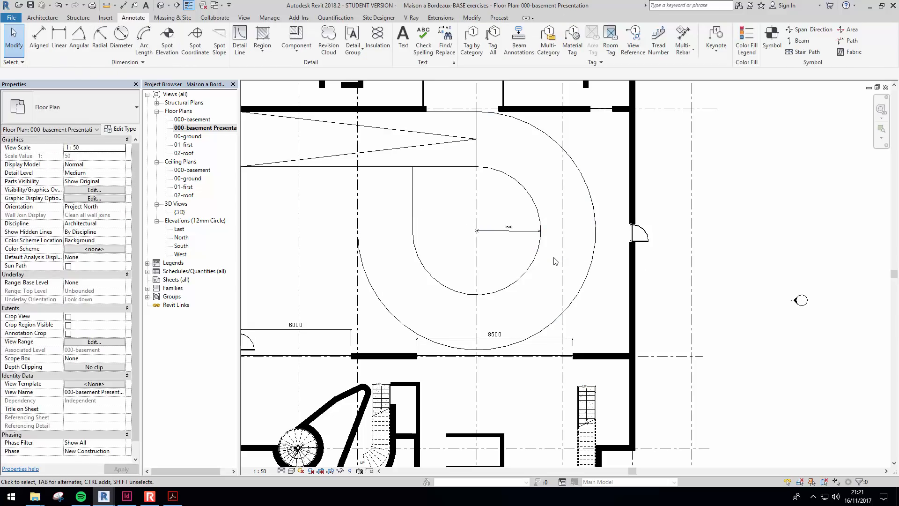
# Delete the 8500 dimension of the glazed stretch below the driveway.
pyautogui.scroll(1, 487, 231)
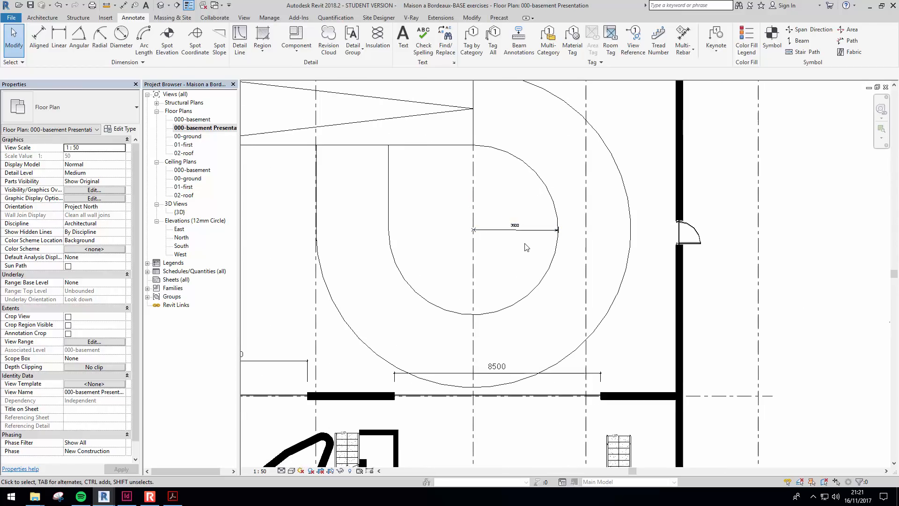
pyautogui.moveTo(531, 283); pyautogui.dragTo(528, 198, button='middle')
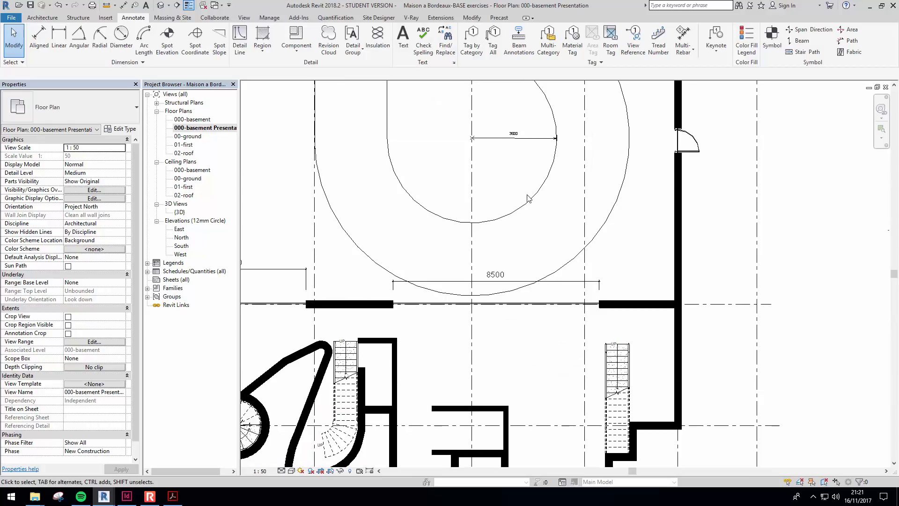
pyautogui.click(553, 283)
pyautogui.press('Delete')
# Examine the stairs, curved walls and small rooms in the part of the basement plan below grid C.
pyautogui.moveTo(493, 323); pyautogui.dragTo(539, 205, button='middle')
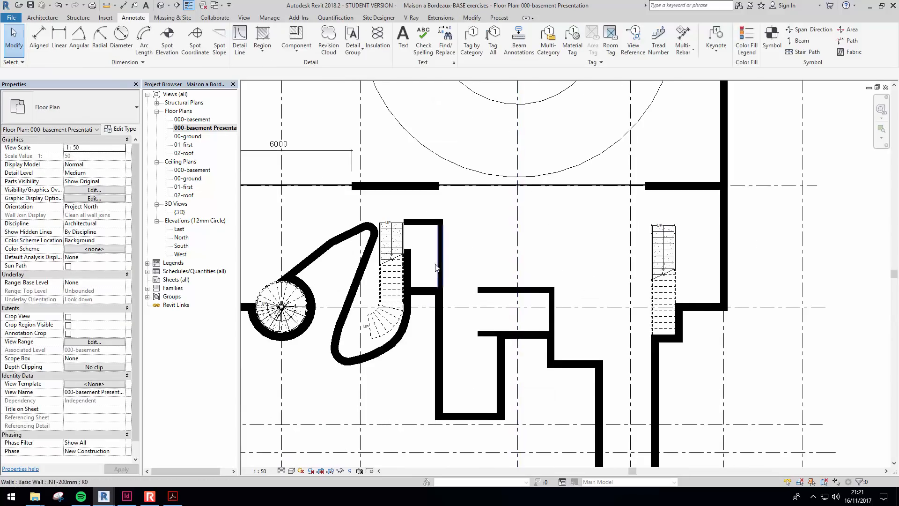
pyautogui.moveTo(438, 265); pyautogui.dragTo(488, 280, button='middle')
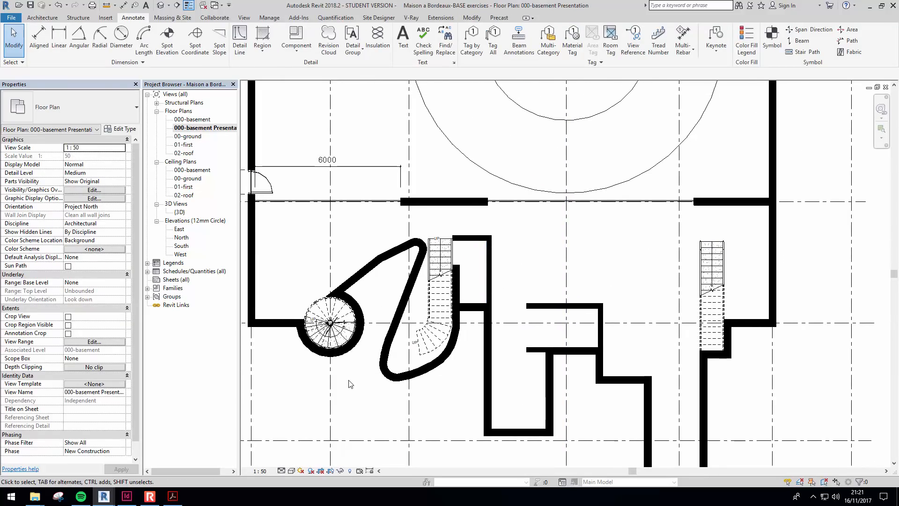
pyautogui.moveTo(395, 402); pyautogui.dragTo(530, 348, button='middle')
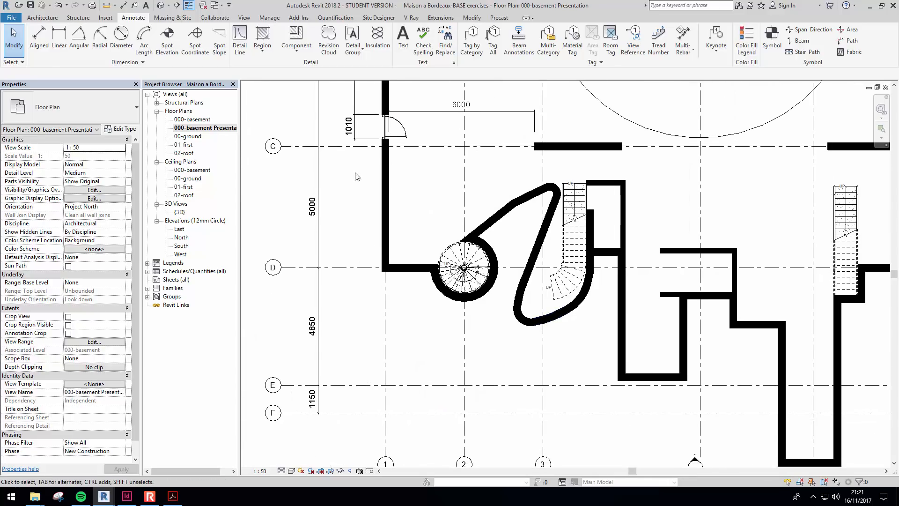
pyautogui.moveTo(698, 257); pyautogui.dragTo(549, 258, button='middle')
pyautogui.scroll(-1, 549, 258)
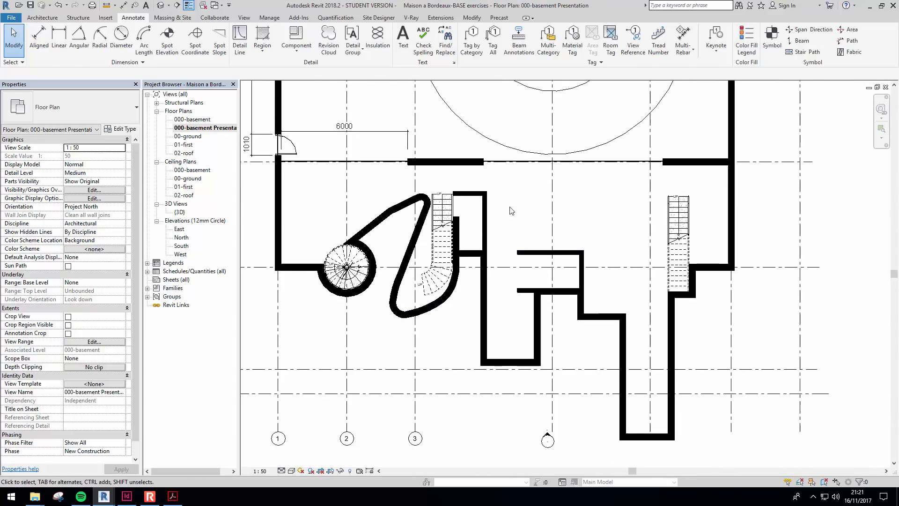
pyautogui.moveTo(513, 254); pyautogui.dragTo(527, 268, button='middle')
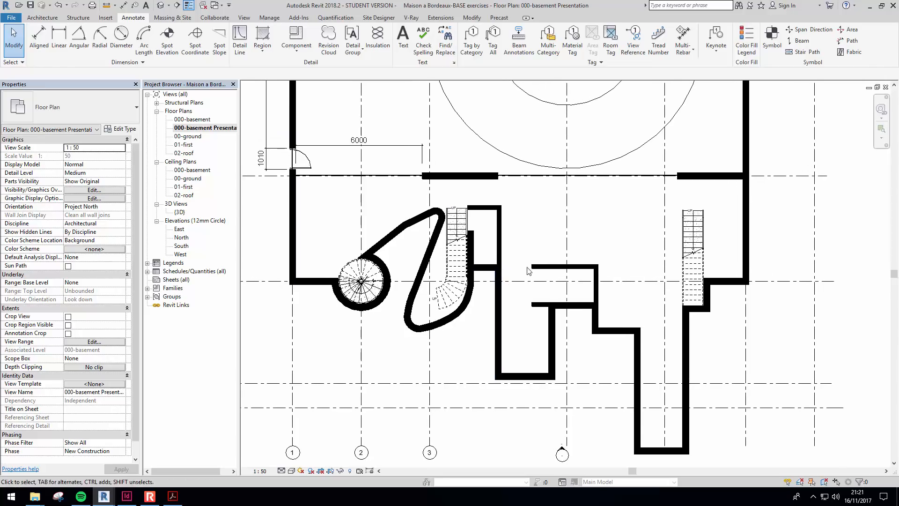
pyautogui.moveTo(280, 216); pyautogui.dragTo(347, 187, button='middle')
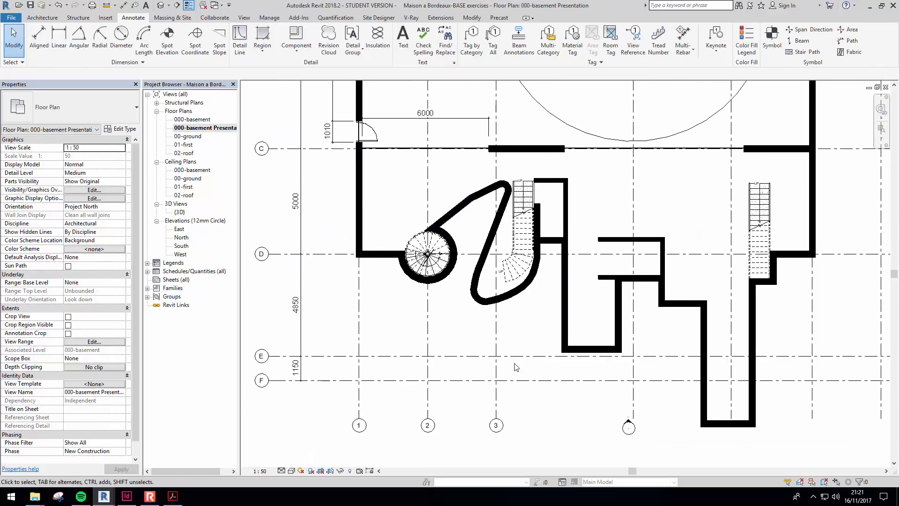
pyautogui.moveTo(513, 363); pyautogui.dragTo(487, 391, button='middle')
pyautogui.scroll(-1, 629, 294)
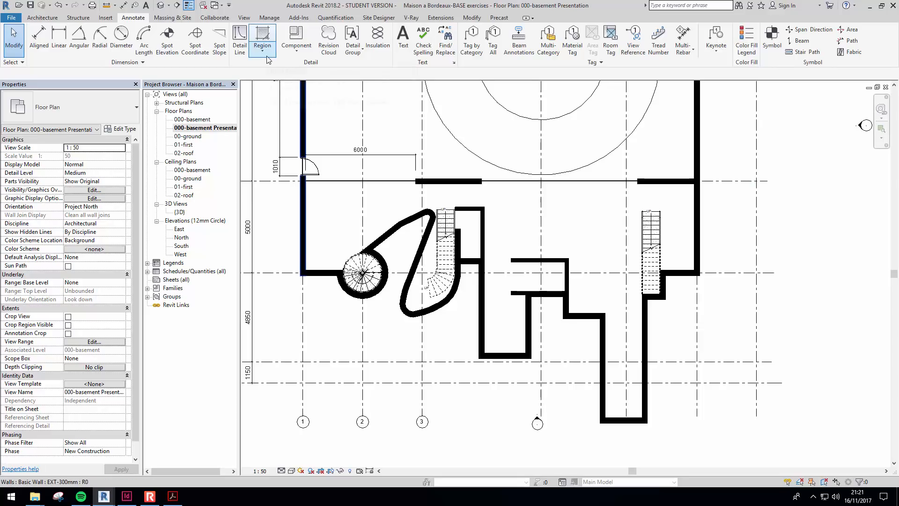
# Start a filled region and set its type to Solid Black.
pyautogui.click(264, 38)
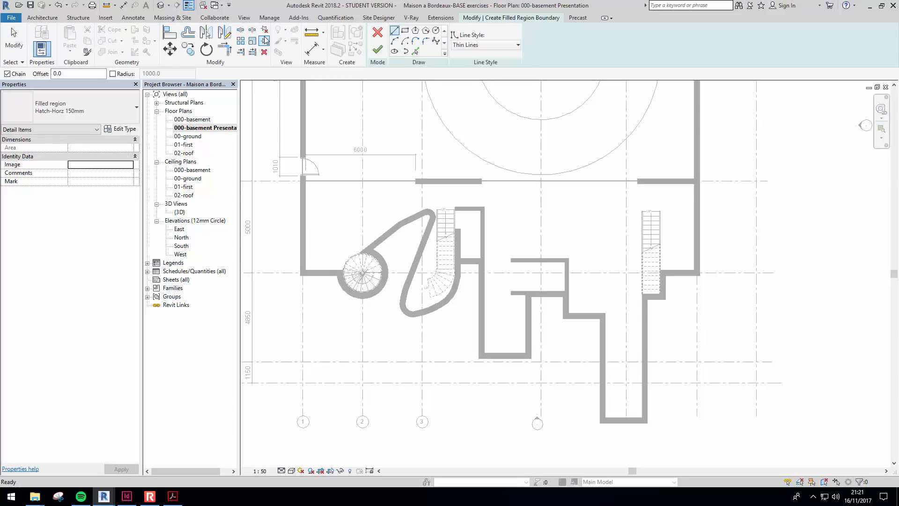
pyautogui.click(82, 111)
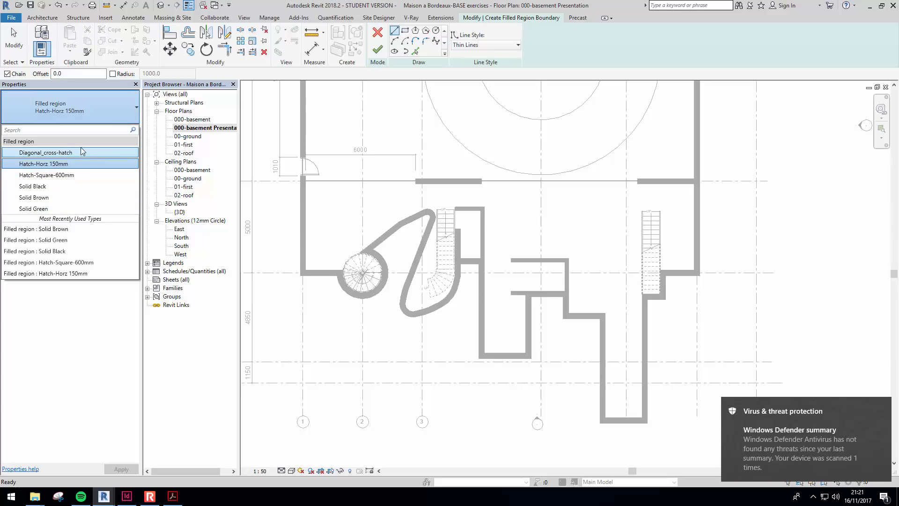
pyautogui.click(806, 459)
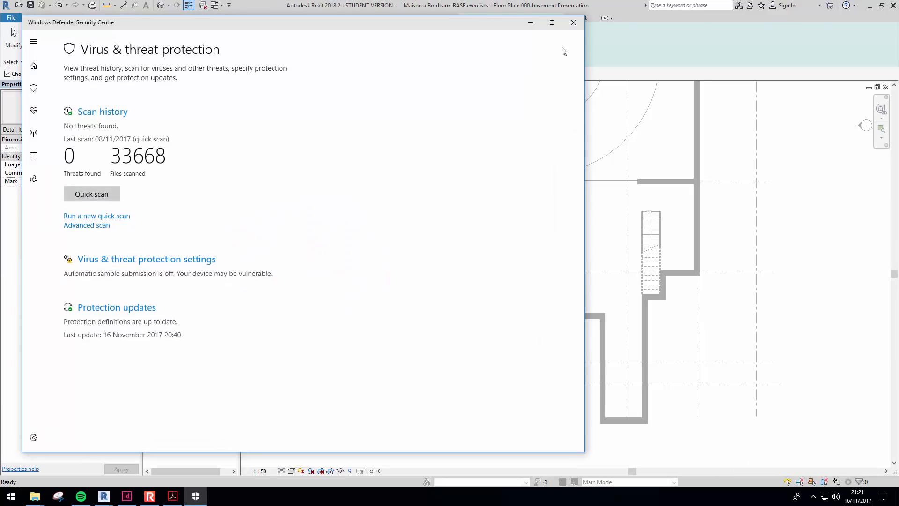
pyautogui.click(580, 27)
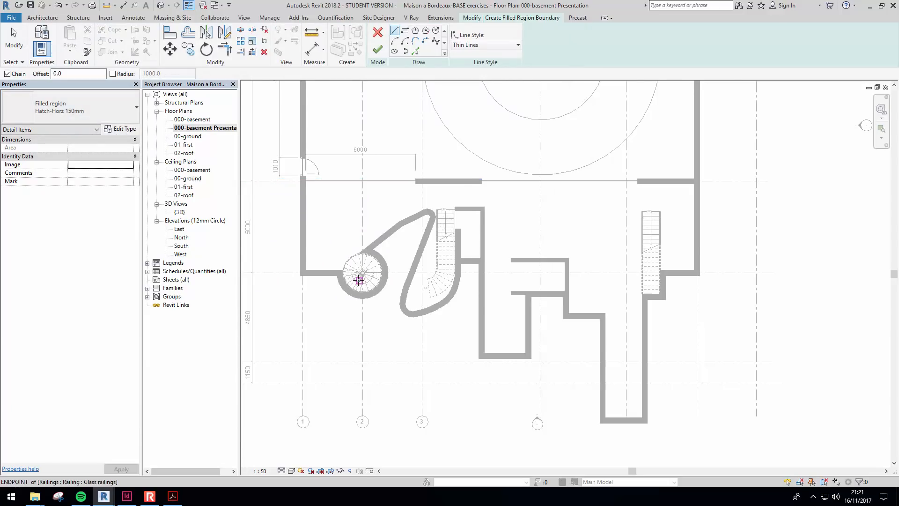
pyautogui.moveTo(359, 280); pyautogui.dragTo(406, 264, button='middle')
pyautogui.click(69, 111)
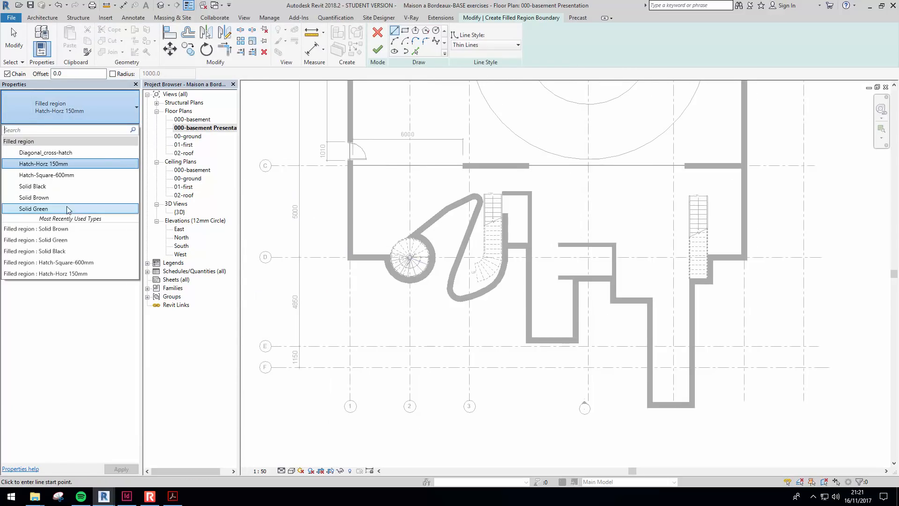
pyautogui.click(66, 187)
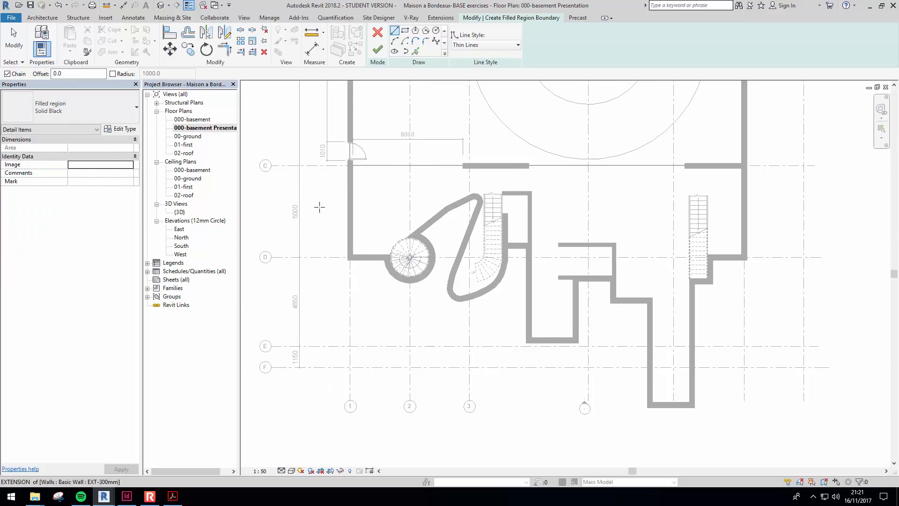
# Draw boundary lines from outside the building to grid C near grid 1, and down the wall's outer face to its lower corner.
pyautogui.click(279, 187)
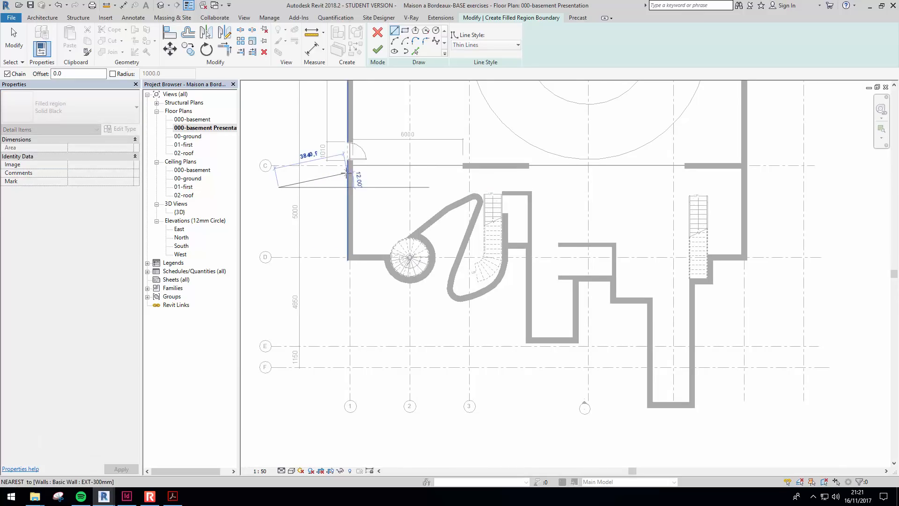
pyautogui.click(348, 165)
pyautogui.click(348, 259)
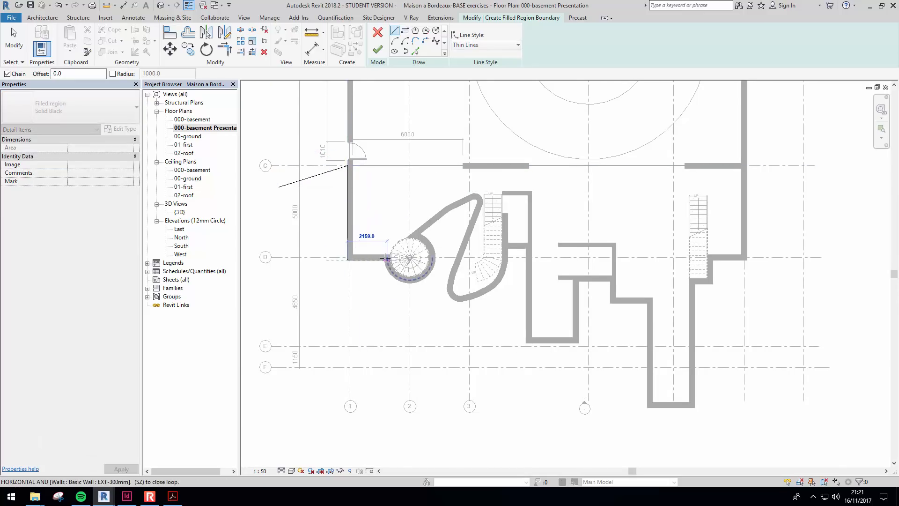
pyautogui.press('Escape')
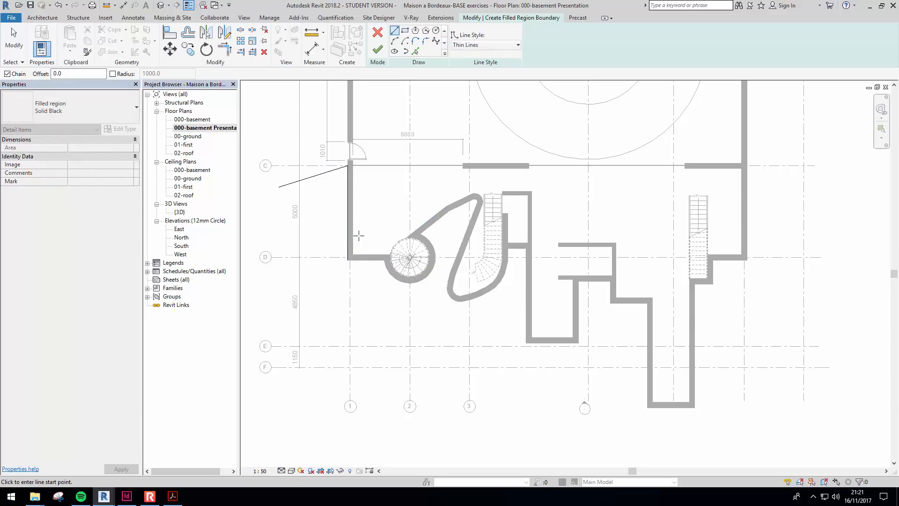
pyautogui.click(348, 259)
# Pick the spiral stair wall's outer face and the enclosed faces of the slanted walls beside it as boundary lines.
pyautogui.click(415, 51)
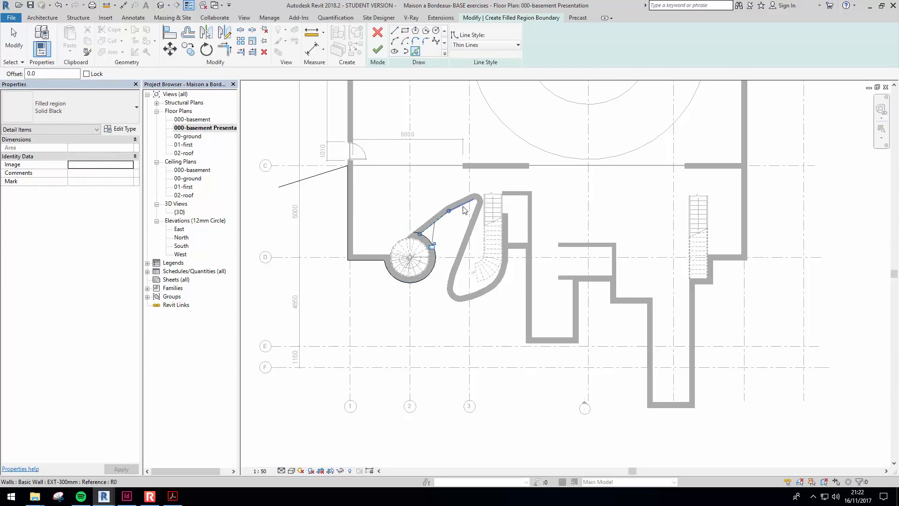
pyautogui.click(465, 259)
pyautogui.scroll(2, 485, 309)
pyautogui.press('Escape')
pyautogui.press('Escape')
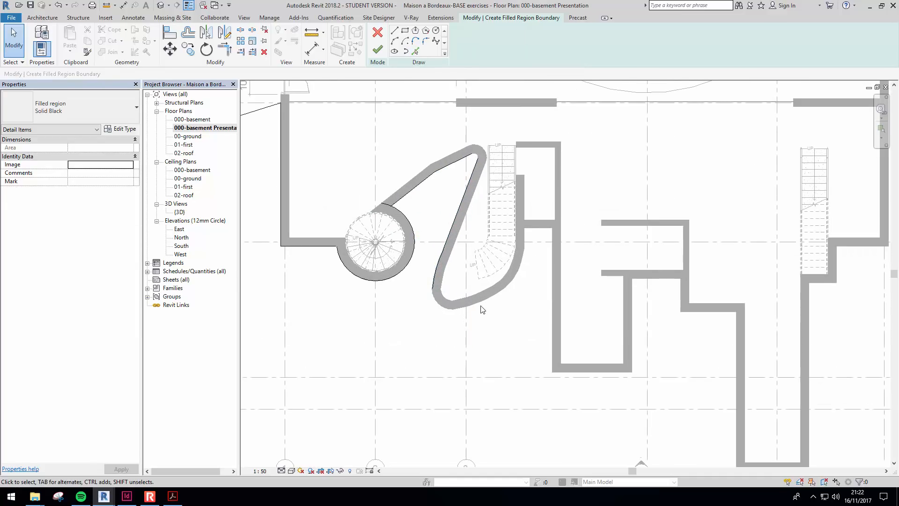
pyautogui.scroll(-2, 392, 224)
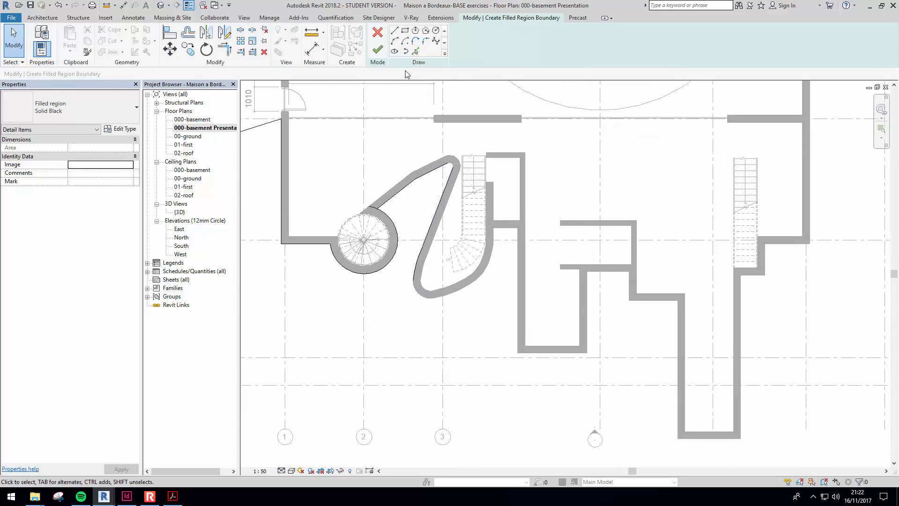
# Continue the region boundary by picking the rounded wall ends, the outer face of the curved stair wall and the adjoining straight wall faces.
pyautogui.click(415, 52)
pyautogui.scroll(2, 442, 138)
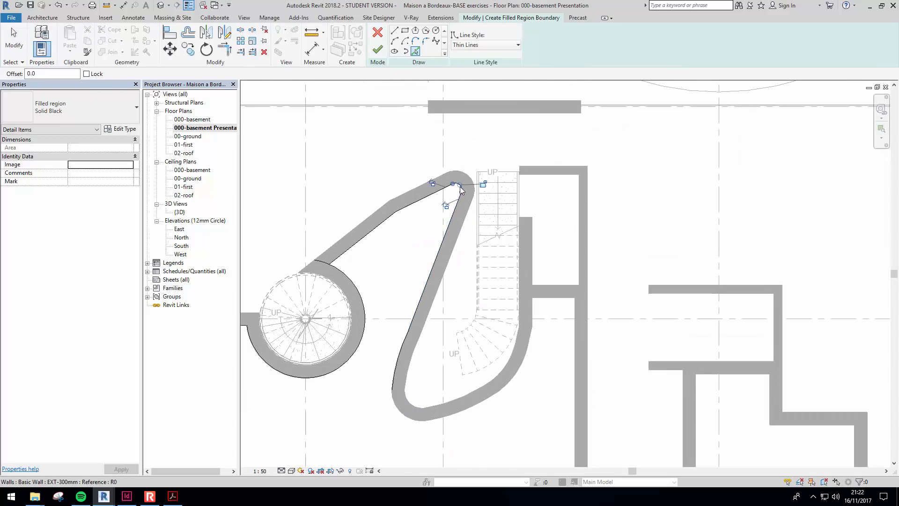
pyautogui.moveTo(461, 189); pyautogui.dragTo(436, 141, button='middle')
pyautogui.click(381, 372)
pyautogui.click(487, 339)
pyautogui.click(505, 289)
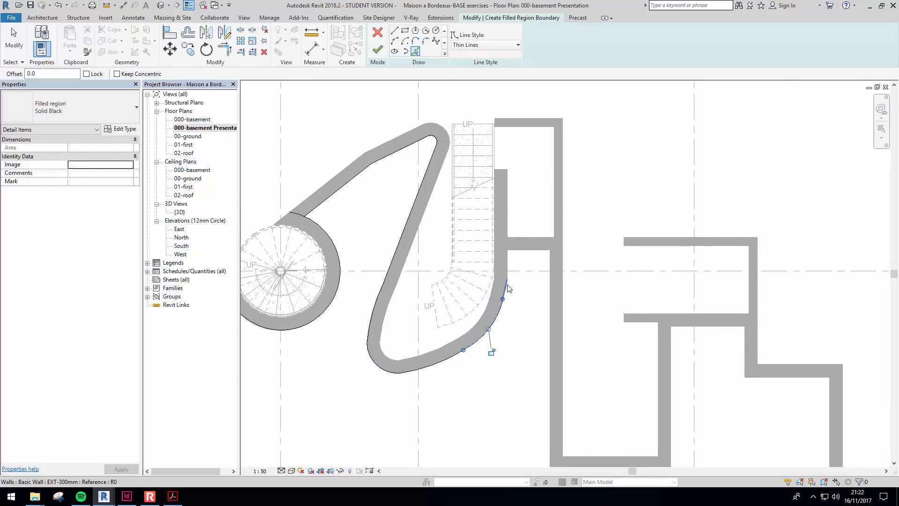
pyautogui.click(549, 280)
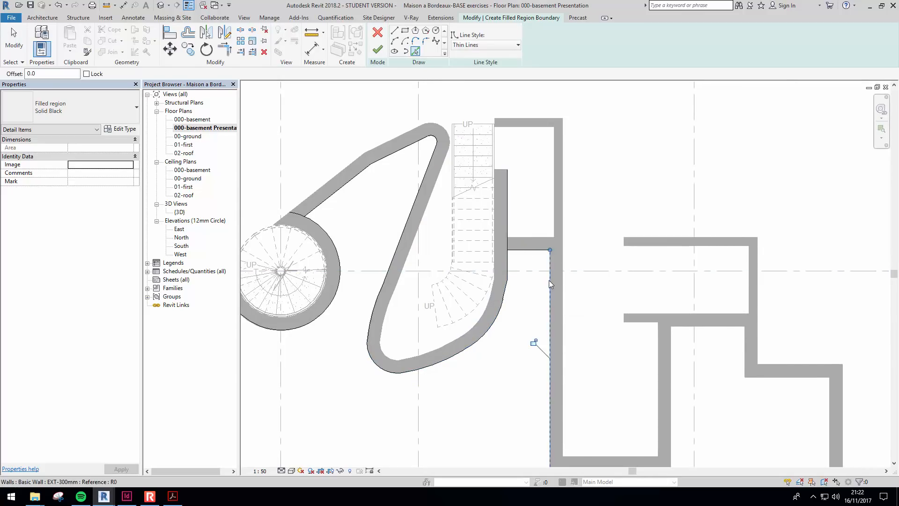
# Pick the outer faces of the stepped basement walls as boundary lines, up to the exterior corner beside the far straight stair.
pyautogui.moveTo(549, 280); pyautogui.dragTo(451, 164, button='middle')
pyautogui.click(521, 357)
pyautogui.click(573, 287)
pyautogui.click(646, 236)
pyautogui.click(685, 262)
pyautogui.moveTo(634, 269); pyautogui.dragTo(532, 247, button='middle')
pyautogui.scroll(-2, 531, 246)
pyautogui.click(597, 287)
pyautogui.click(656, 401)
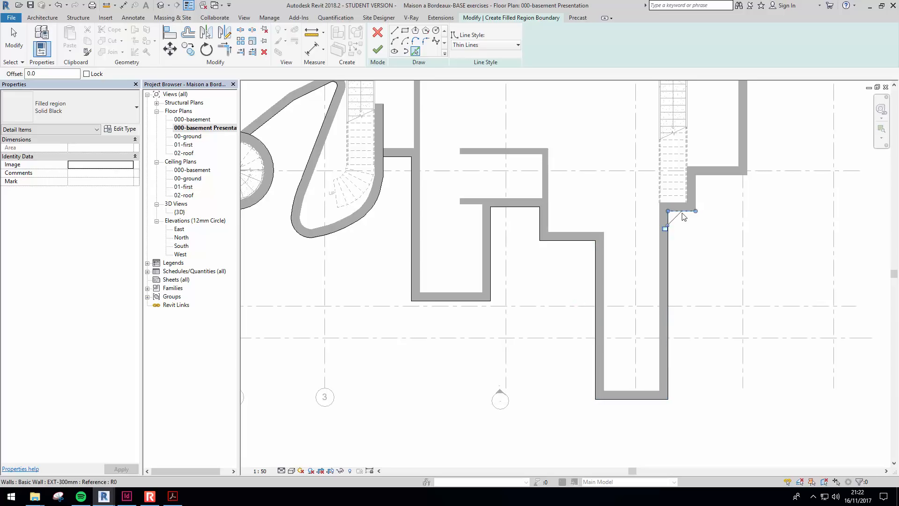
pyautogui.moveTo(719, 196); pyautogui.dragTo(513, 281, button='middle')
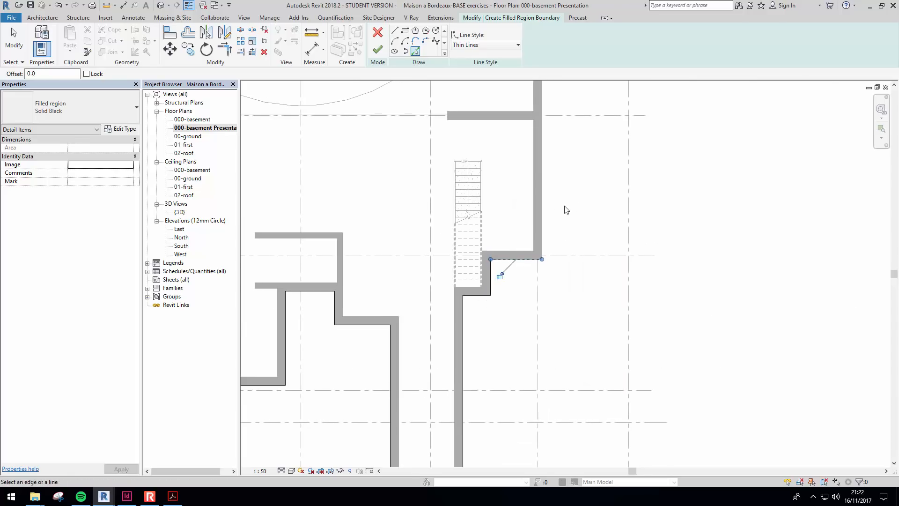
# Draw boundary lines up the far exterior wall's outer face to grid C and outward along a slope about 5000 mm long.
pyautogui.click(394, 32)
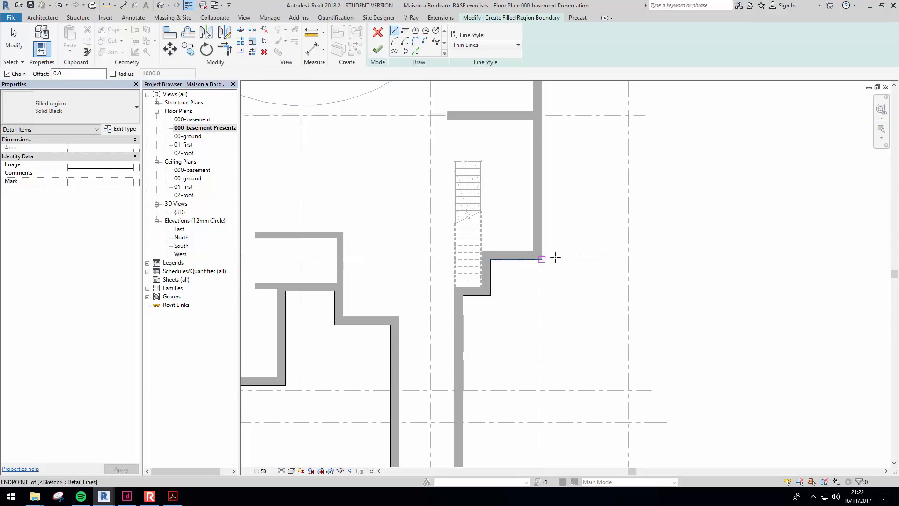
pyautogui.click(543, 259)
pyautogui.click(542, 120)
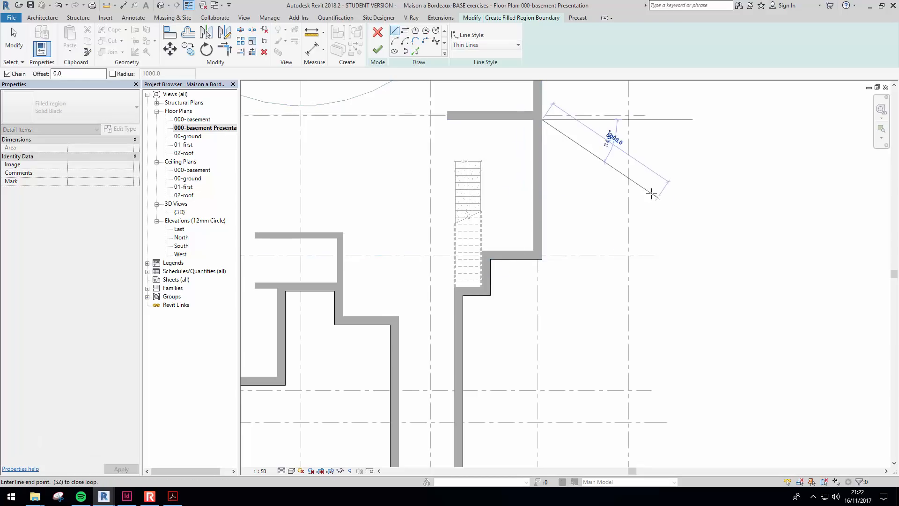
pyautogui.moveTo(636, 171); pyautogui.dragTo(602, 141, button='middle')
pyautogui.scroll(-1, 602, 141)
pyautogui.scroll(-2, 601, 141)
pyautogui.click(620, 133)
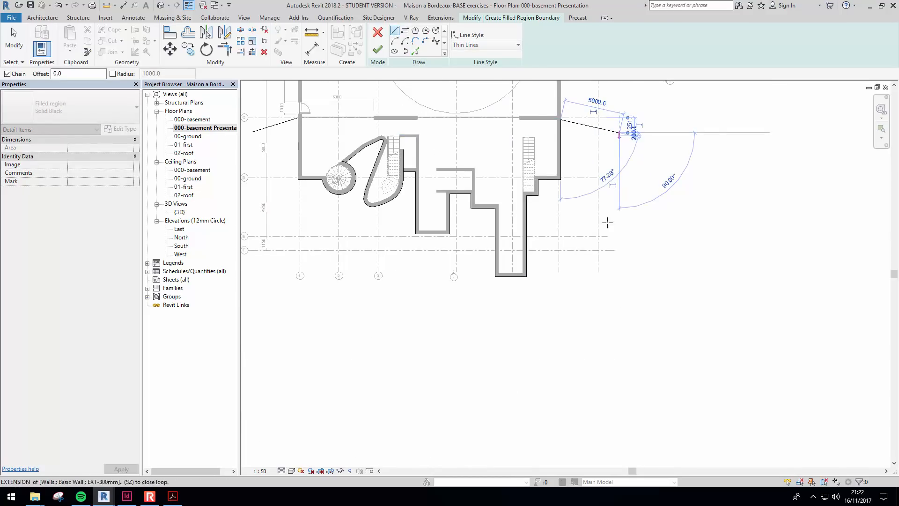
# Draw three straight boundary edges around the area below the plan back to the starting slope, and try to finish the region.
pyautogui.click(619, 304)
pyautogui.moveTo(315, 305); pyautogui.dragTo(472, 319, button='middle')
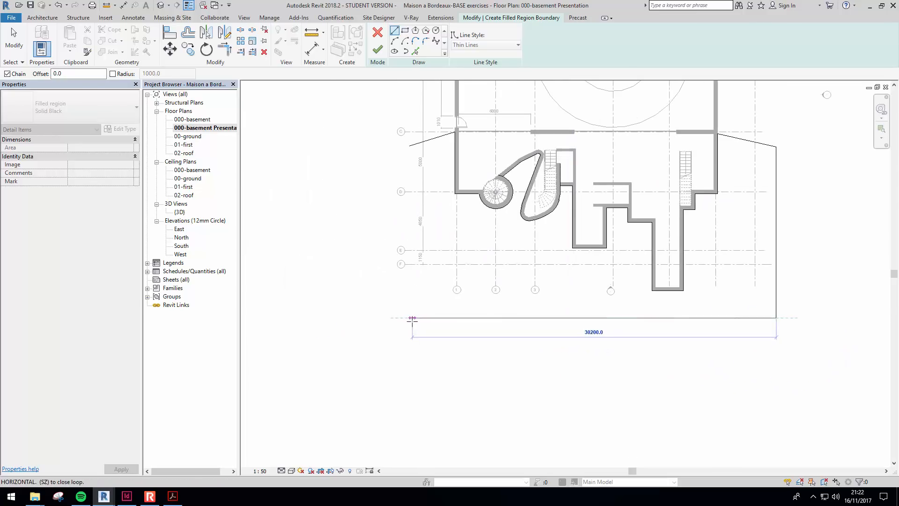
pyautogui.click(408, 317)
pyautogui.click(409, 146)
pyautogui.moveTo(456, 162); pyautogui.dragTo(363, 191, button='middle')
pyautogui.click(378, 49)
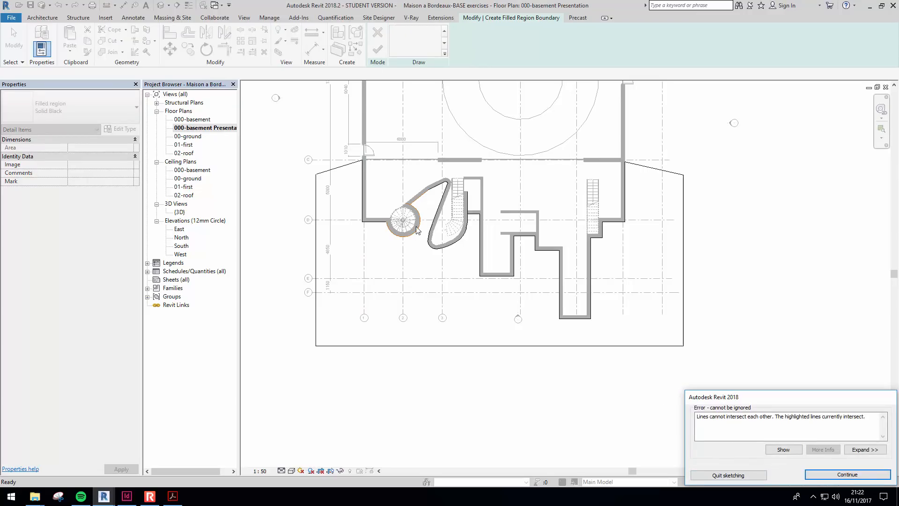
# Shorten the spiral wall's boundary arc to end at the slanted wall line, and try to finish the region again.
pyautogui.scroll(5, 408, 226)
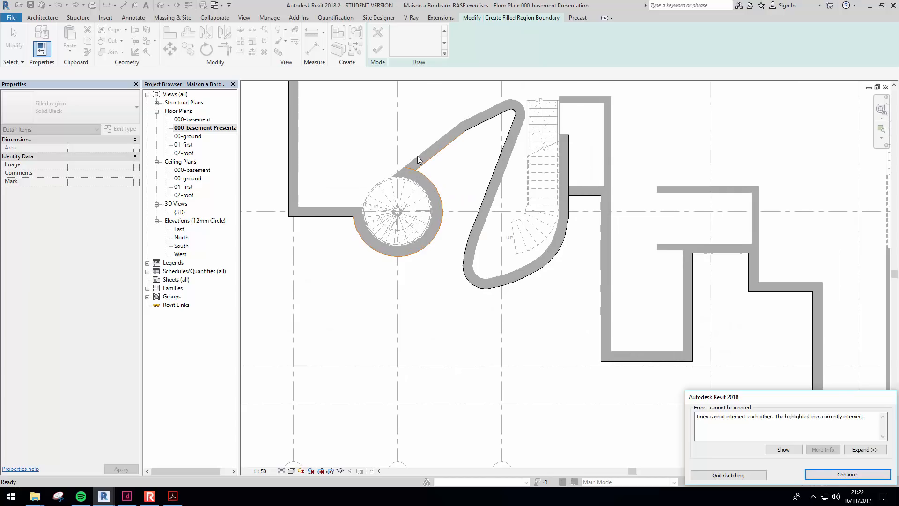
pyautogui.moveTo(483, 226); pyautogui.dragTo(479, 255, button='middle')
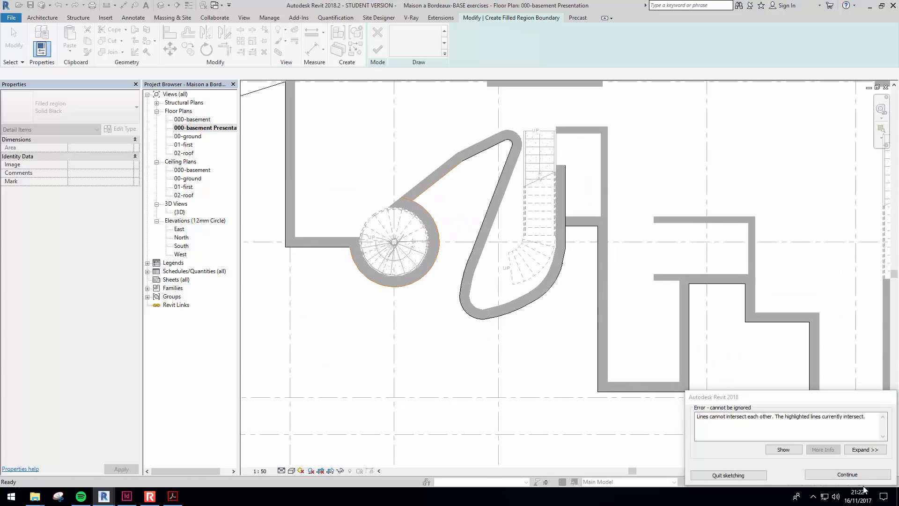
pyautogui.click(785, 471)
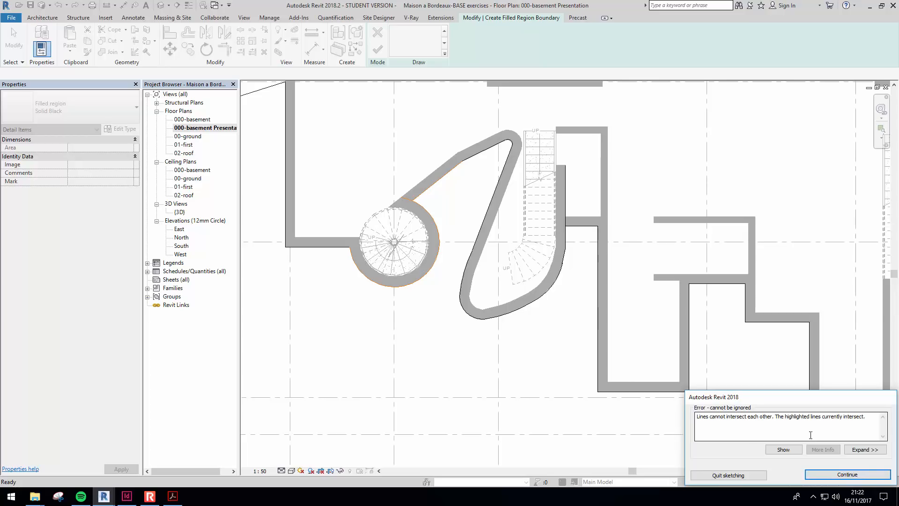
pyautogui.click(847, 474)
pyautogui.scroll(2, 378, 164)
pyautogui.click(443, 227)
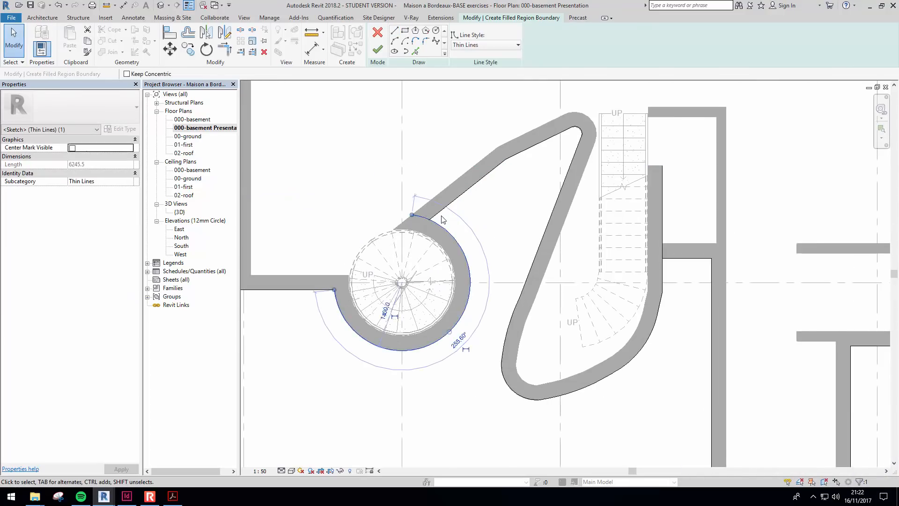
pyautogui.scroll(2, 442, 216)
pyautogui.click(442, 207)
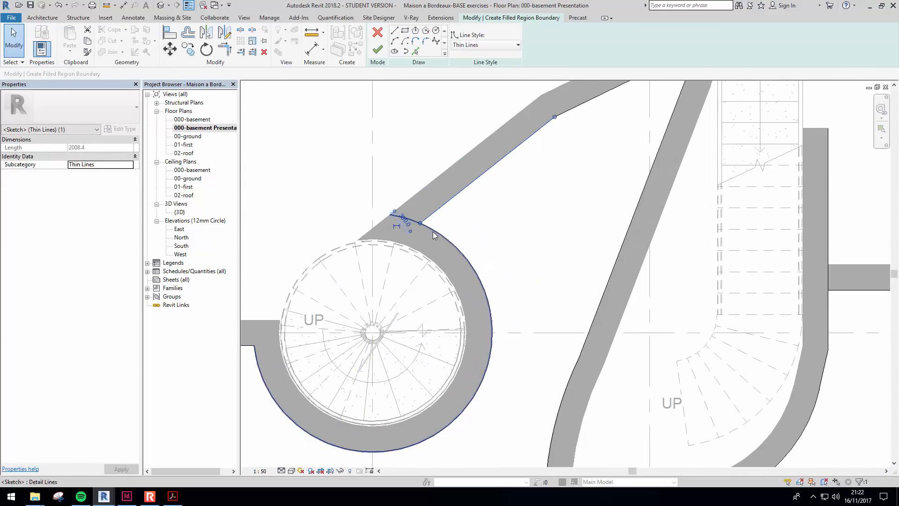
pyautogui.click(447, 240)
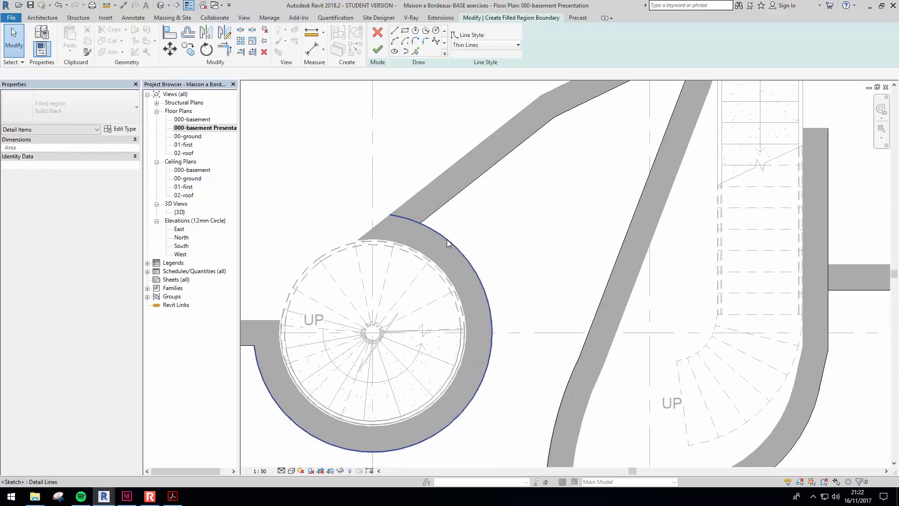
pyautogui.moveTo(390, 215); pyautogui.dragTo(421, 223)
pyautogui.click(566, 274)
pyautogui.scroll(-1, 532, 269)
pyautogui.moveTo(531, 269); pyautogui.dragTo(393, 255, button='middle')
pyautogui.scroll(-2, 393, 254)
pyautogui.click(377, 49)
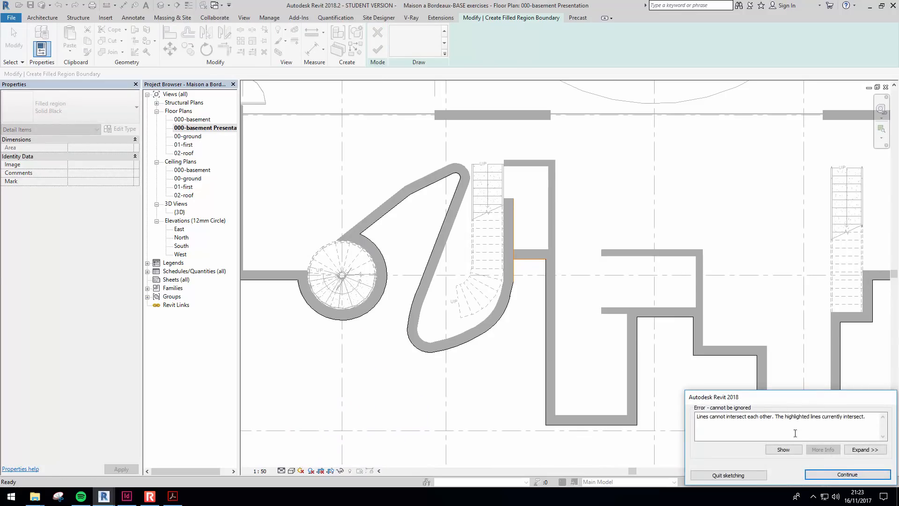
# Shorten the vertical boundary line beside the curved stair to meet the short horizontal wall's lower face, and retry finishing the region.
pyautogui.click(853, 480)
pyautogui.scroll(2, 539, 248)
pyautogui.click(485, 180)
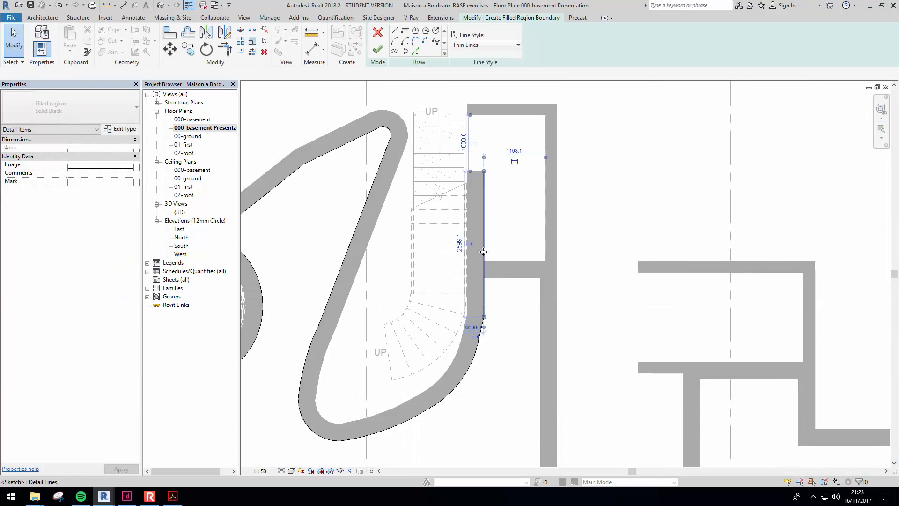
pyautogui.moveTo(485, 174); pyautogui.dragTo(484, 278)
pyautogui.click(527, 221)
pyautogui.scroll(-1, 585, 317)
pyautogui.moveTo(586, 316); pyautogui.dragTo(540, 272, button='middle')
pyautogui.scroll(-3, 533, 235)
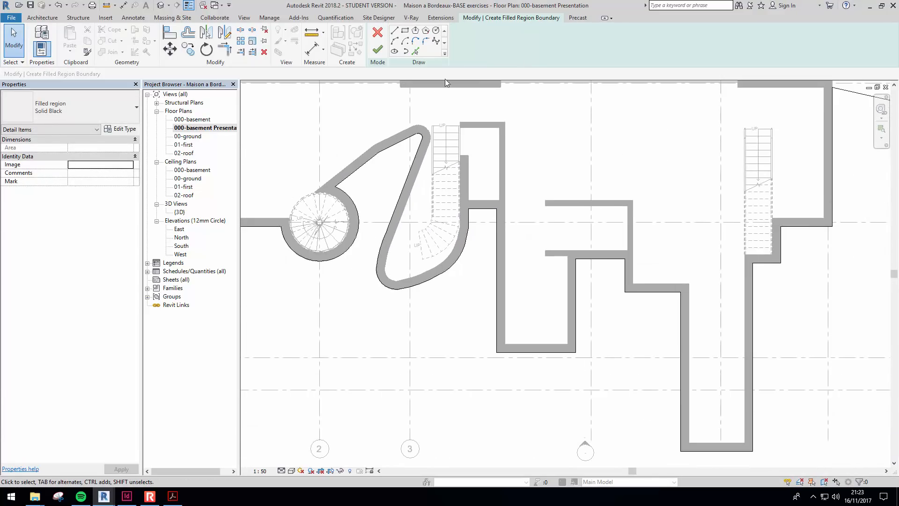
pyautogui.click(378, 50)
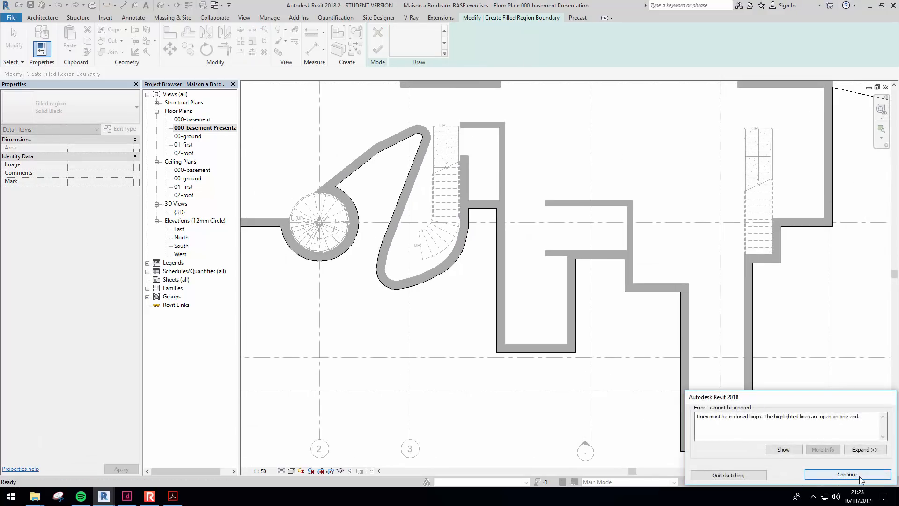
# Close the boundary gap near grid C by extending the sloping line's outer end to the top of the vertical edge.
pyautogui.scroll(-3, 543, 263)
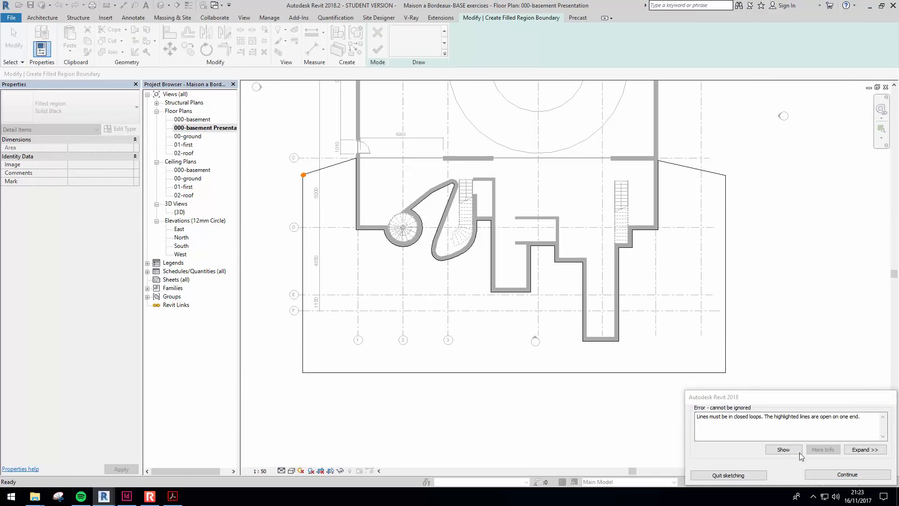
pyautogui.click(848, 475)
pyautogui.scroll(5, 281, 169)
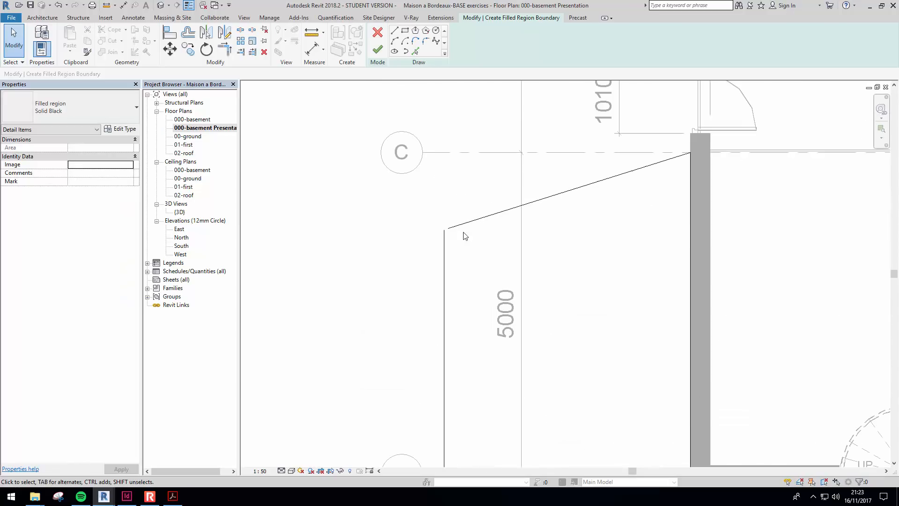
pyautogui.click(451, 228)
pyautogui.moveTo(448, 228); pyautogui.dragTo(445, 230)
pyautogui.click(566, 314)
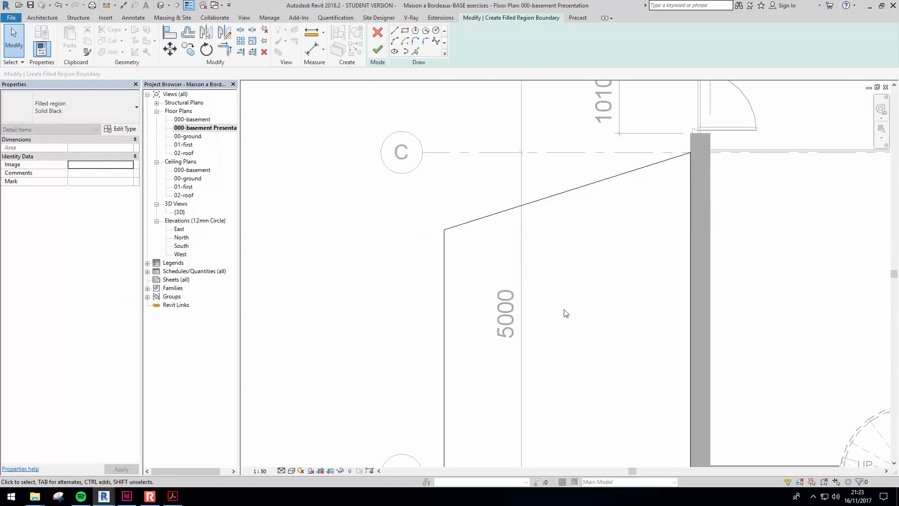
# Finish the boundary sketch to create the Solid Black filled region around the basement's lower walls.
pyautogui.scroll(-6, 566, 313)
pyautogui.click(378, 49)
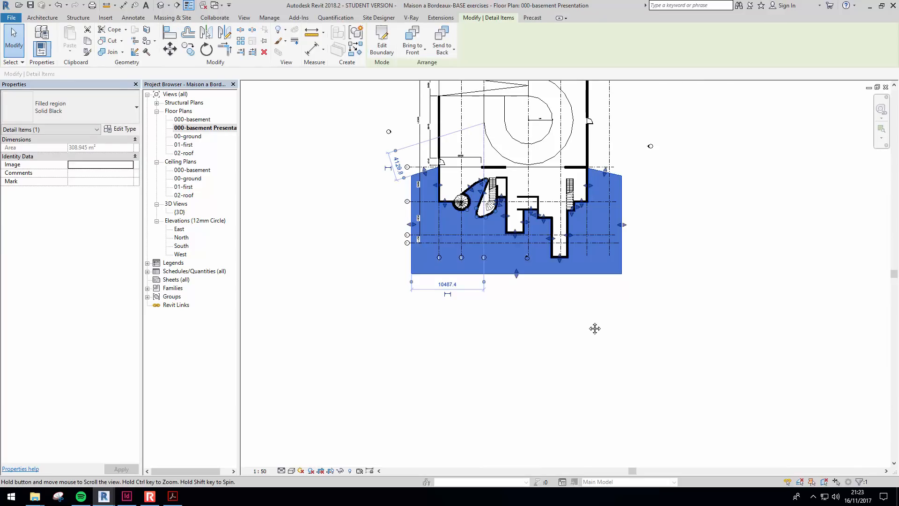
pyautogui.scroll(-2, 546, 393)
pyautogui.click(549, 391)
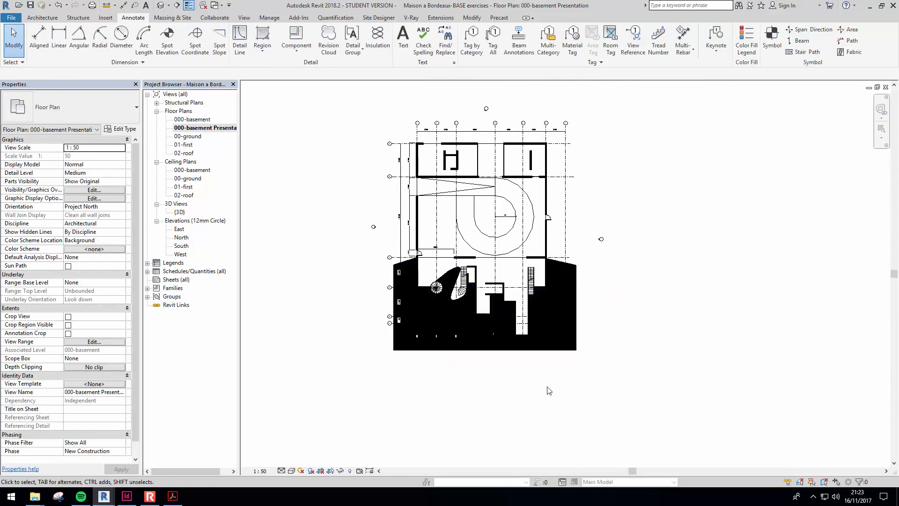
# Shrink the black filled region by pulling its lower edge up and its outer edge beside the grid letters in towards the plan.
pyautogui.scroll(3, 469, 349)
pyautogui.click(504, 352)
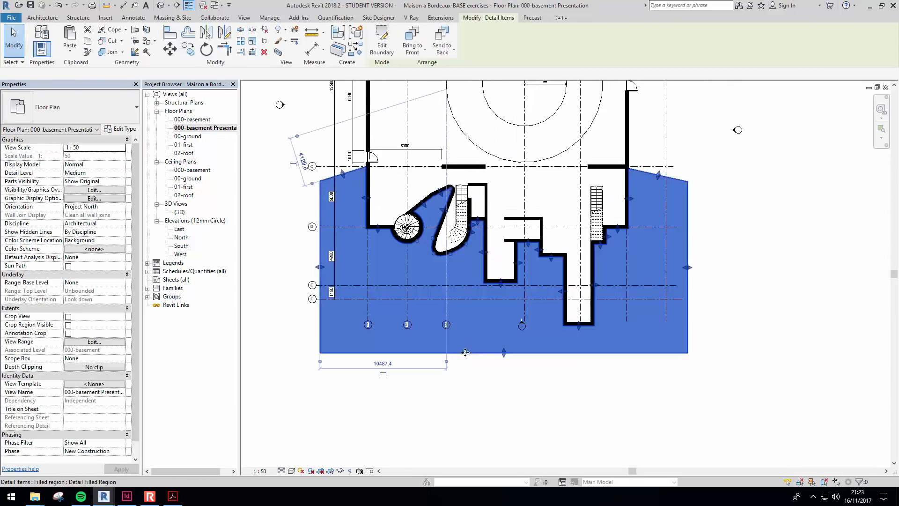
pyautogui.moveTo(504, 357); pyautogui.dragTo(507, 332)
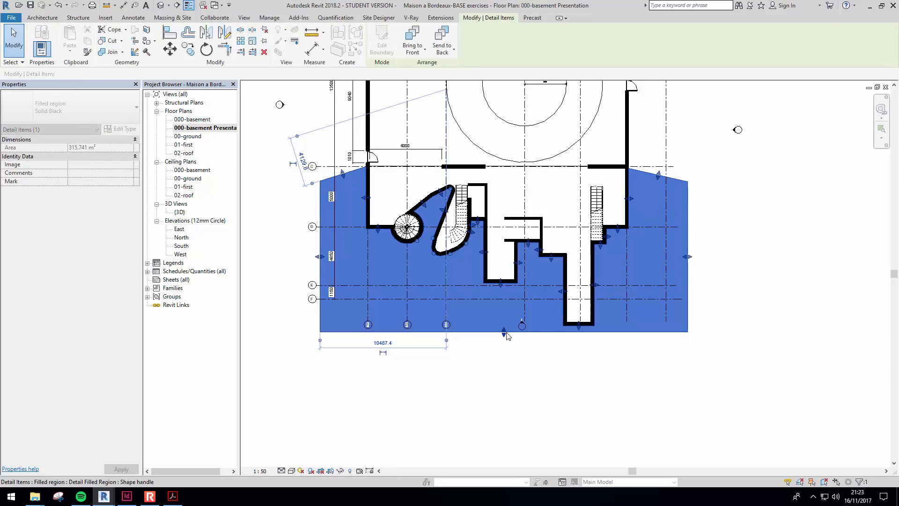
pyautogui.press('Escape')
pyautogui.click(321, 267)
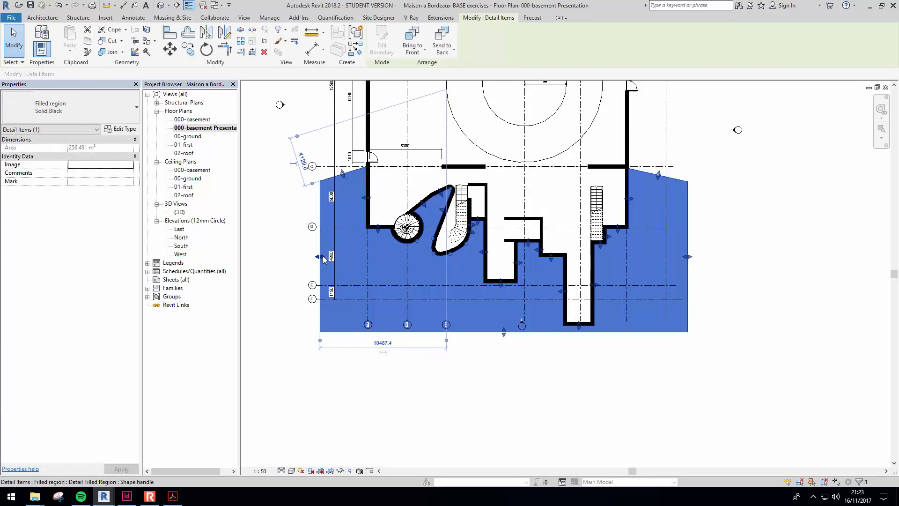
pyautogui.moveTo(322, 256); pyautogui.dragTo(353, 256)
pyautogui.click(384, 376)
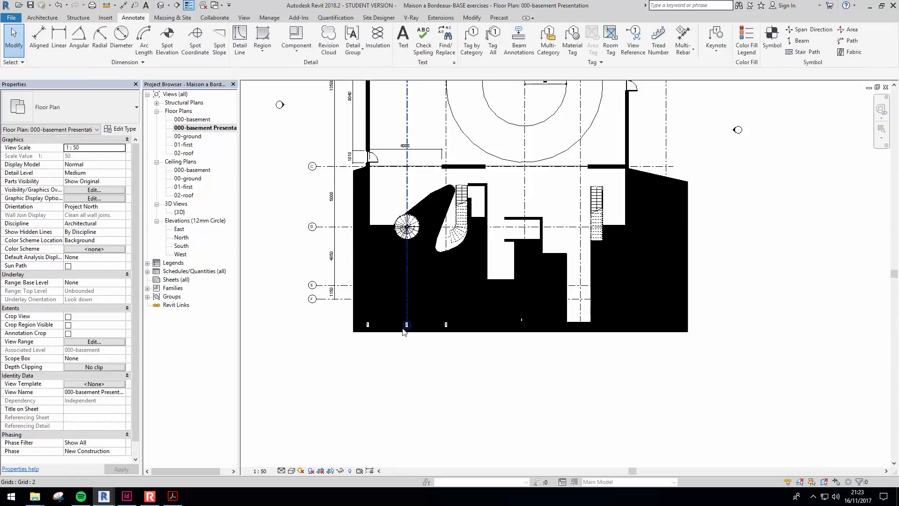
# Hide the bubbles at the lower ends of grids 1, 2 and 3 inside the black region.
pyautogui.click(367, 317)
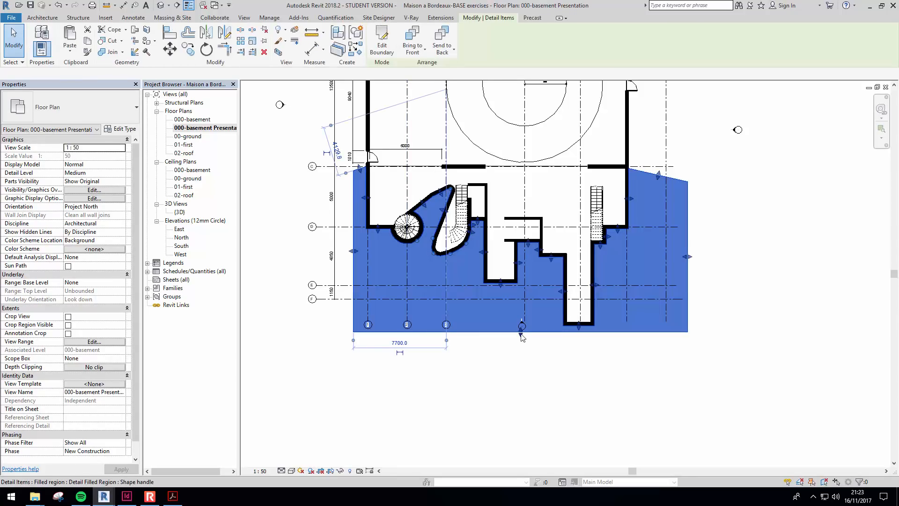
pyautogui.press('Escape')
pyautogui.click(369, 322)
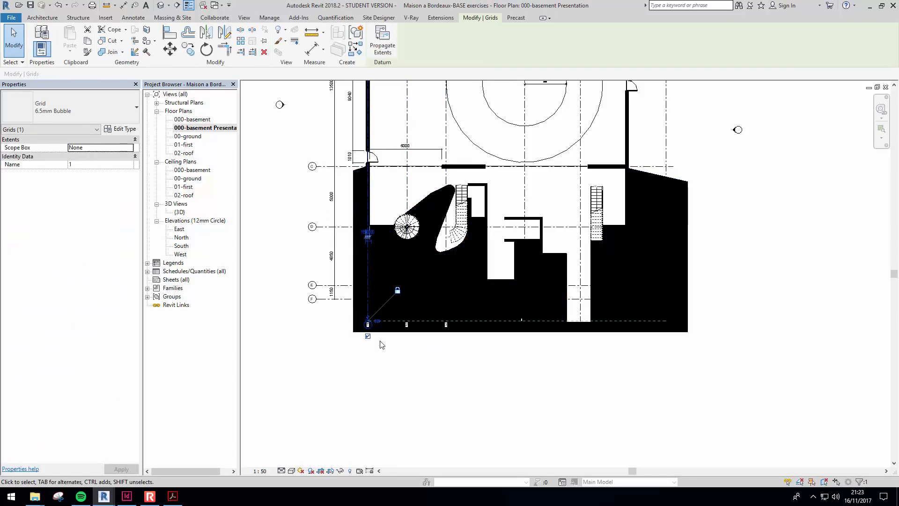
pyautogui.press('Escape')
pyautogui.click(408, 311)
pyautogui.click(407, 336)
pyautogui.press('Escape')
pyautogui.click(446, 310)
pyautogui.press('Escape')
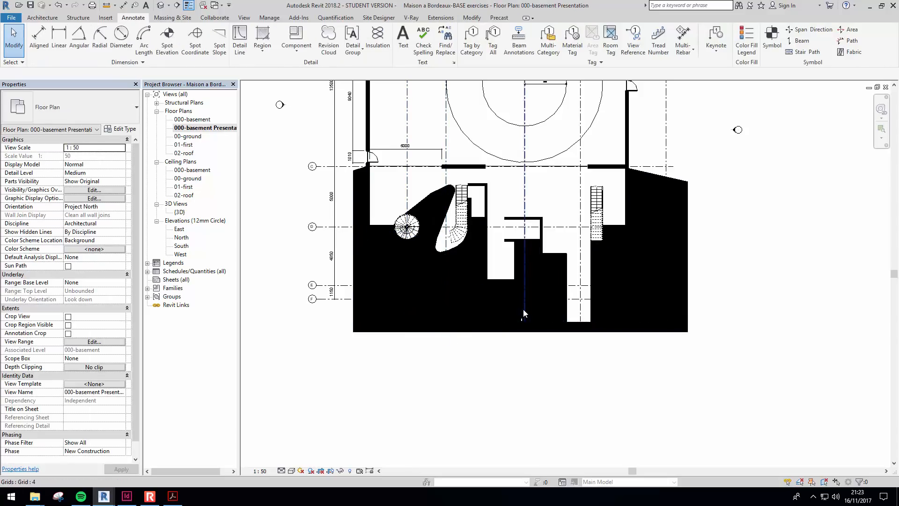
# Check the lower end of grid 4 and the small marker beside it inside the black region.
pyautogui.click(525, 310)
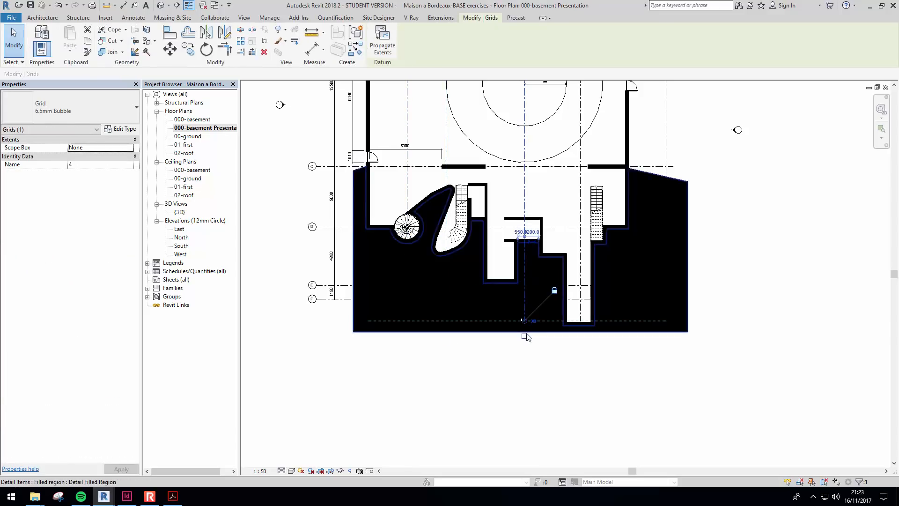
pyautogui.press('Escape')
pyautogui.scroll(3, 537, 327)
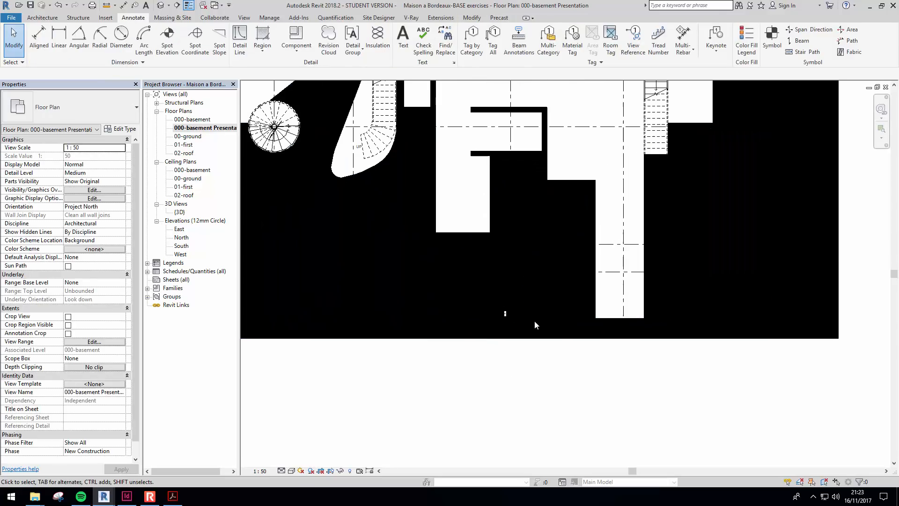
pyautogui.click(505, 315)
pyautogui.press('Escape')
pyautogui.scroll(-3, 526, 355)
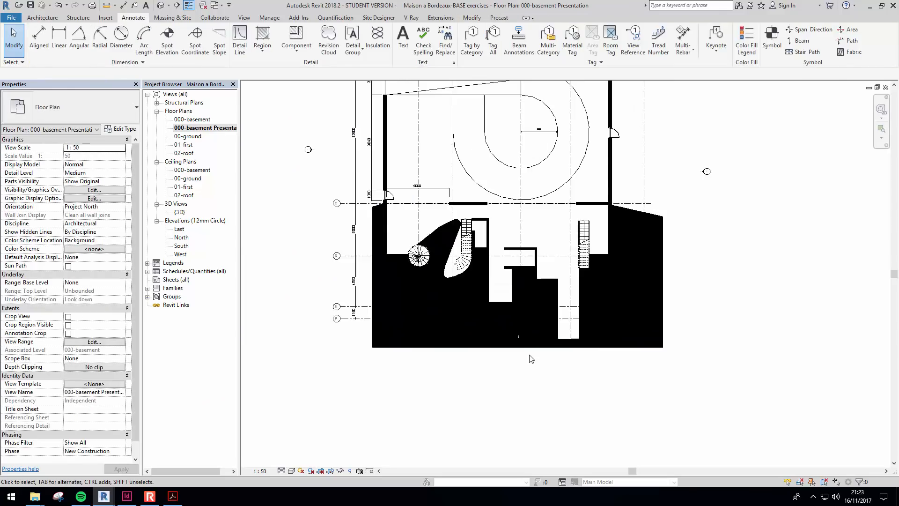
# Review the plan with its black filled region, examining the driveway curves, stairs and lower rooms.
pyautogui.moveTo(554, 401); pyautogui.dragTo(536, 415, button='middle')
pyautogui.scroll(4, 497, 384)
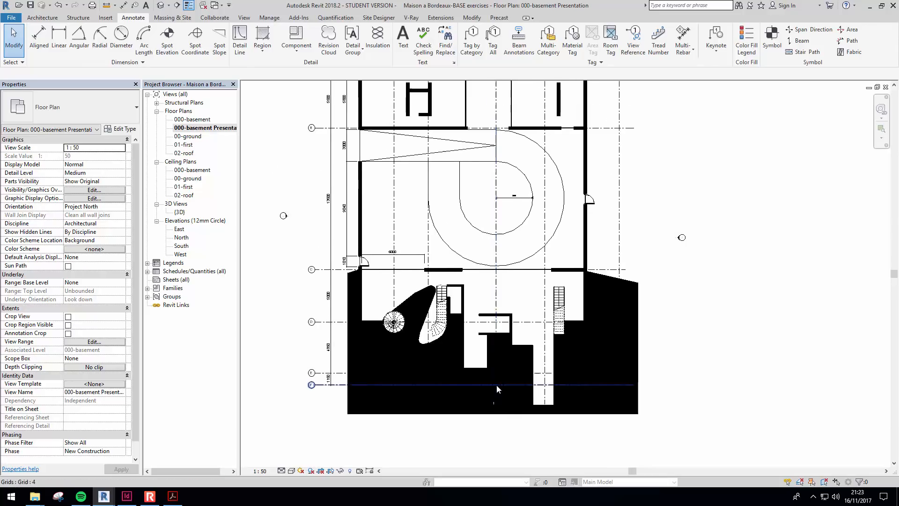
pyautogui.moveTo(497, 384); pyautogui.dragTo(542, 377, button='middle')
pyautogui.moveTo(491, 219); pyautogui.dragTo(487, 223, button='middle')
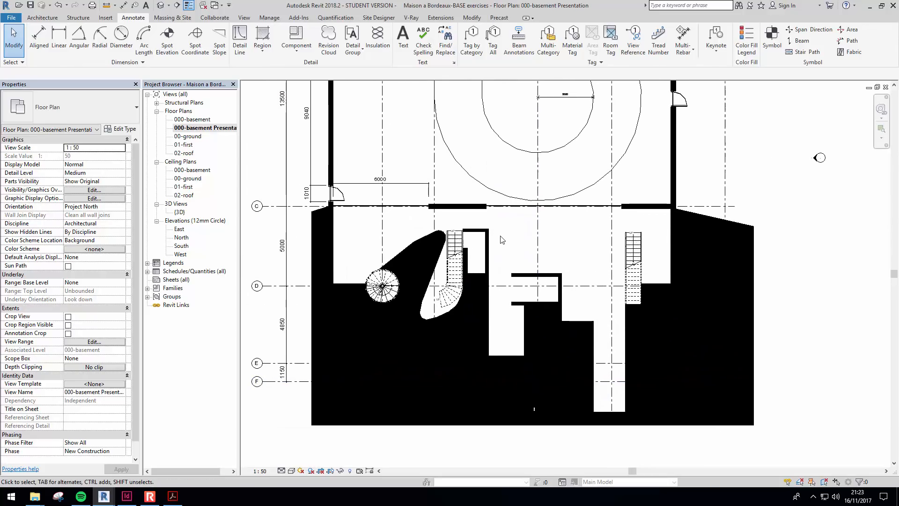
pyautogui.scroll(-1, 500, 235)
pyautogui.moveTo(536, 150); pyautogui.dragTo(522, 229, button='middle')
pyautogui.scroll(-1, 522, 230)
pyautogui.moveTo(523, 280); pyautogui.dragTo(513, 271, button='middle')
pyautogui.click(522, 203)
pyautogui.press('Escape')
pyautogui.moveTo(446, 327); pyautogui.dragTo(446, 267, button='middle')
pyautogui.scroll(1, 446, 267)
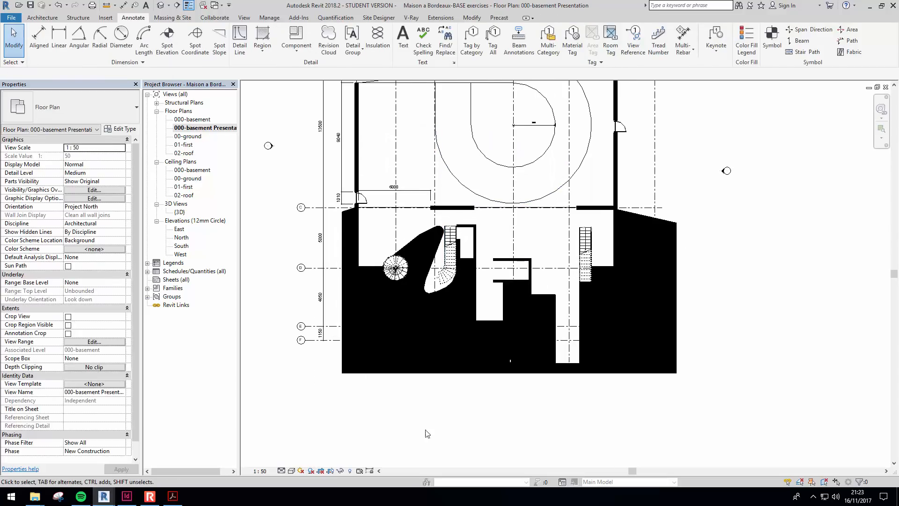
pyautogui.scroll(2, 452, 340)
pyautogui.moveTo(464, 316); pyautogui.dragTo(464, 337, button='middle')
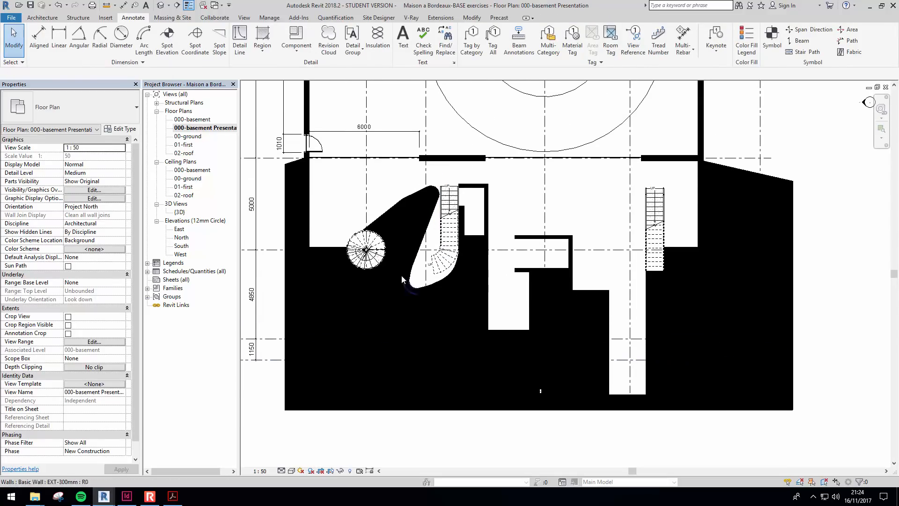
pyautogui.moveTo(398, 127); pyautogui.dragTo(398, 154, button='middle')
pyautogui.click(42, 18)
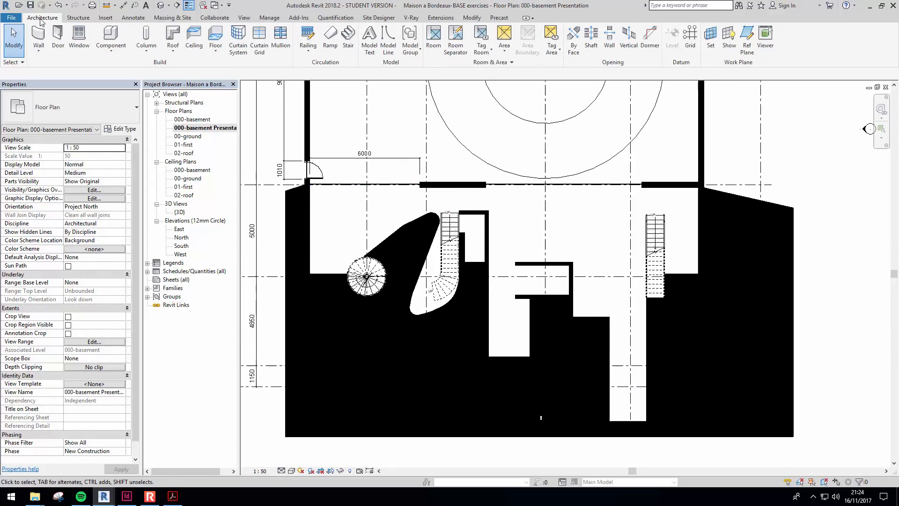
pyautogui.click(112, 37)
pyautogui.click(91, 99)
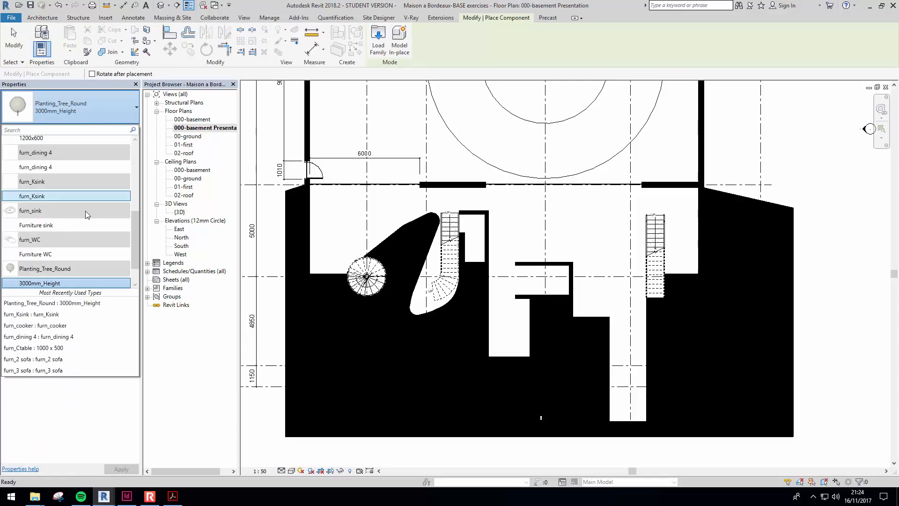
pyautogui.scroll(5, 90, 253)
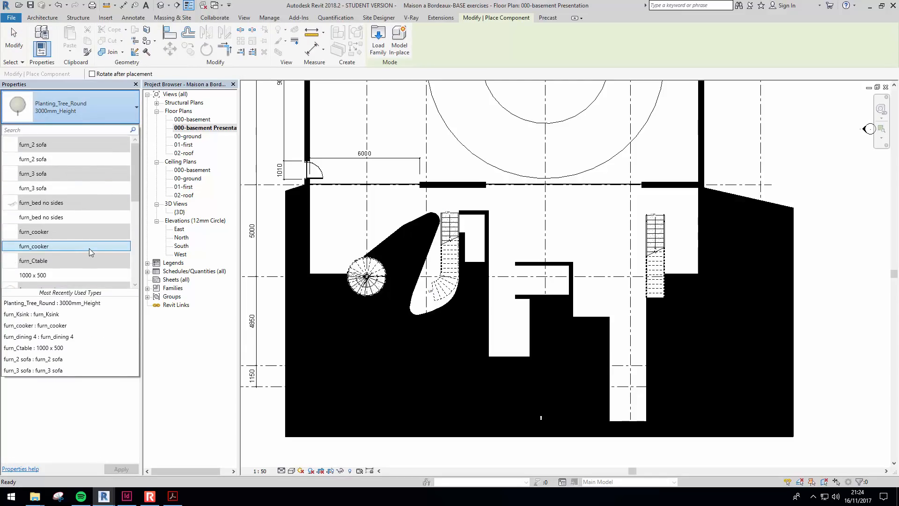
pyautogui.scroll(-3, 89, 248)
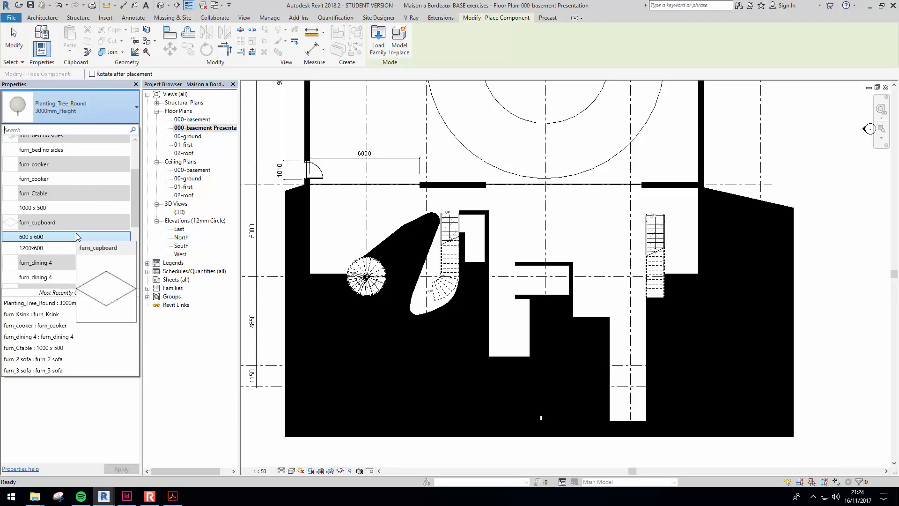
pyautogui.scroll(-1, 76, 237)
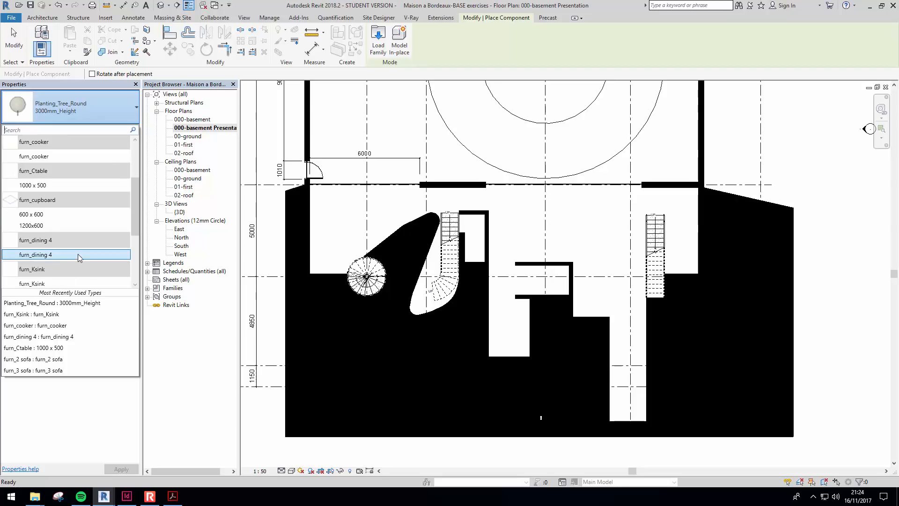
pyautogui.scroll(-1, 78, 253)
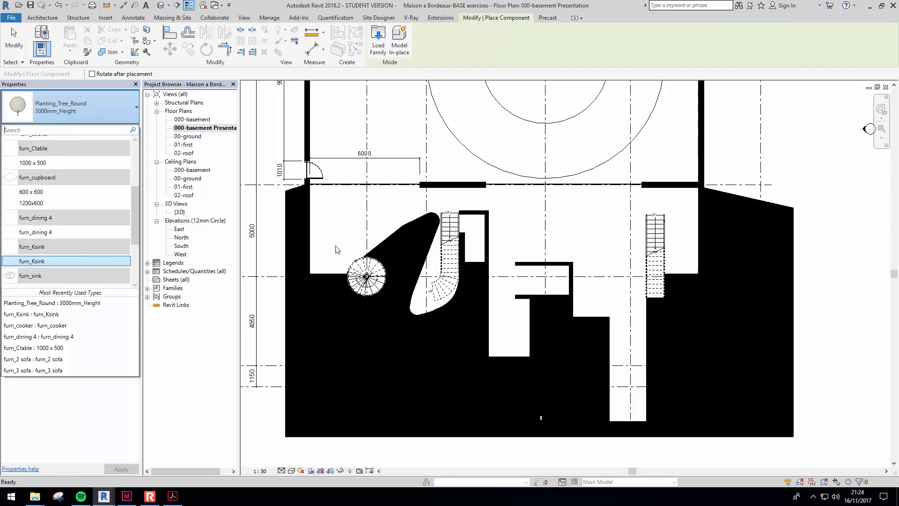
pyautogui.scroll(2, 501, 229)
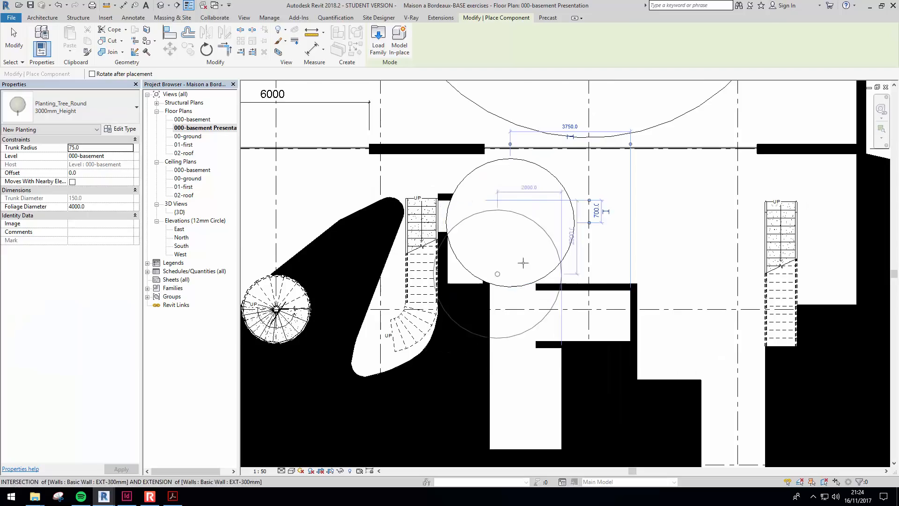
pyautogui.press('Escape')
pyautogui.press('Delete')
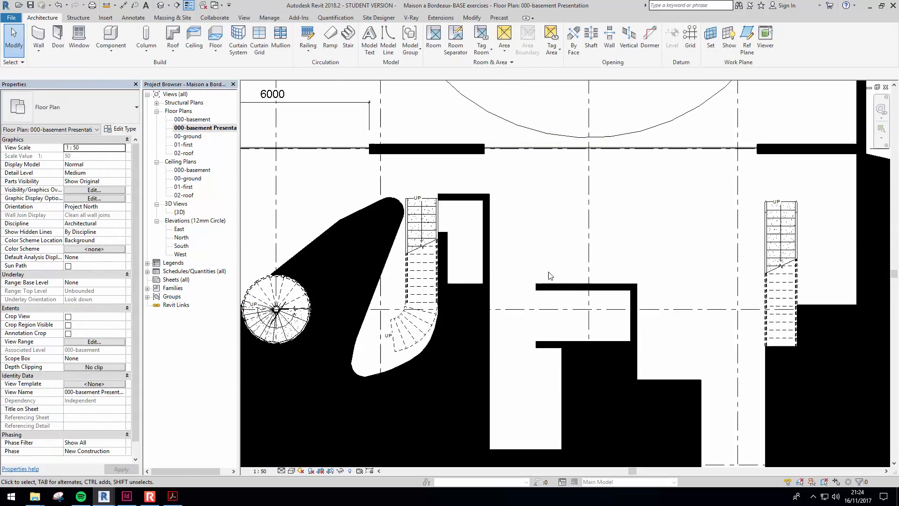
# Place a Furniture sink component against the INT-200mm wall of the small room beside the curved stair.
pyautogui.click(110, 37)
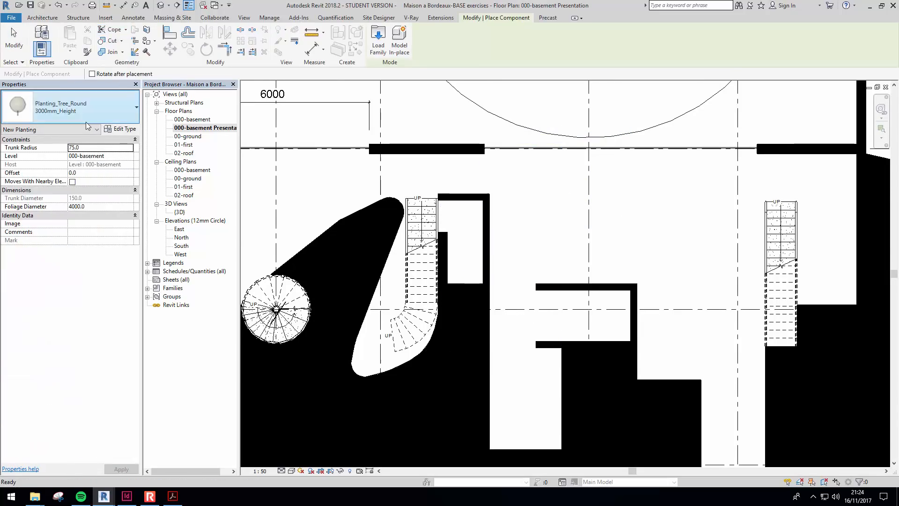
pyautogui.click(89, 114)
pyautogui.scroll(4, 89, 178)
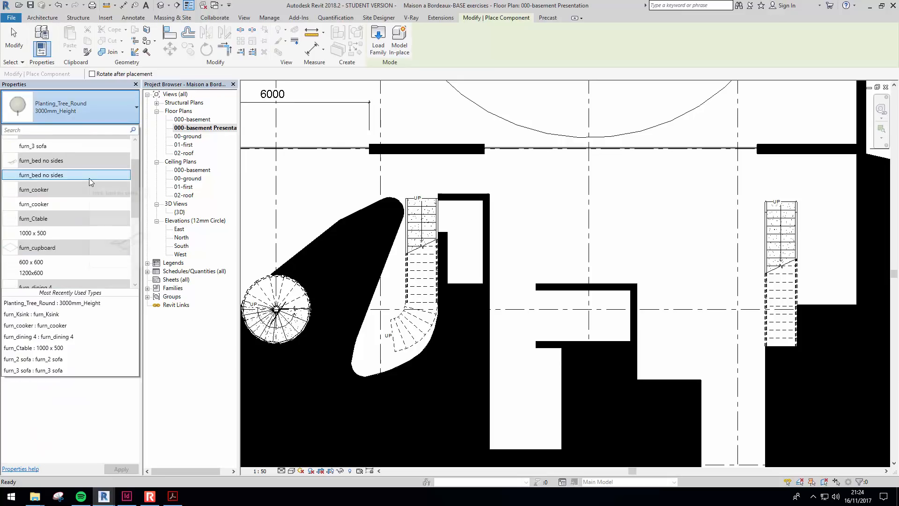
pyautogui.scroll(-3, 89, 181)
pyautogui.scroll(-1, 92, 182)
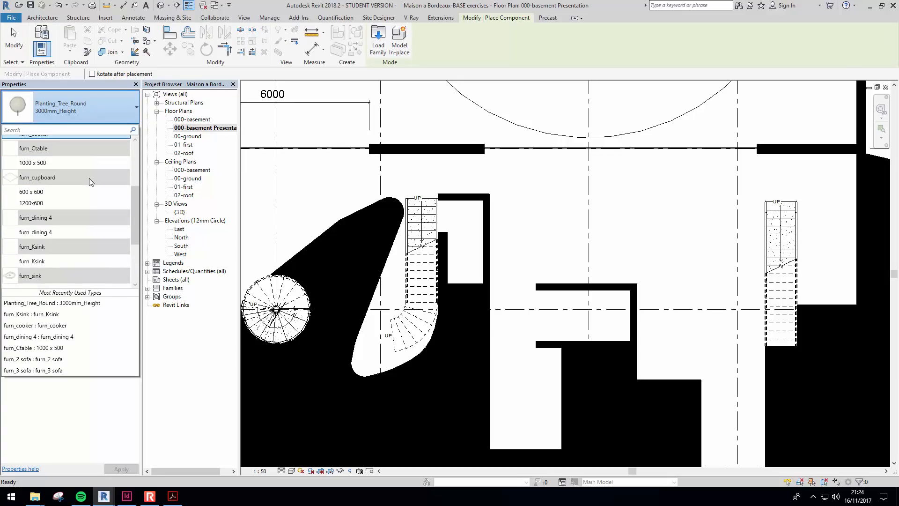
pyautogui.scroll(-3, 92, 182)
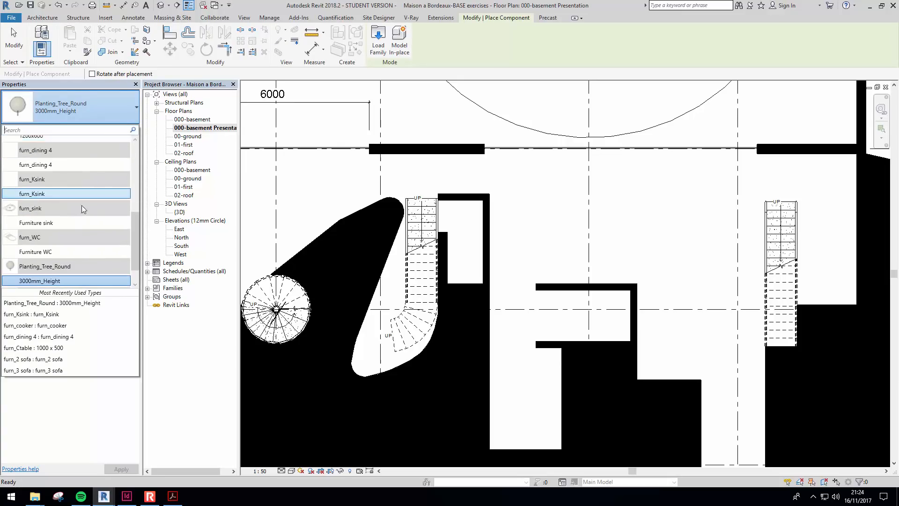
pyautogui.click(61, 223)
pyautogui.moveTo(583, 301); pyautogui.dragTo(427, 237, button='middle')
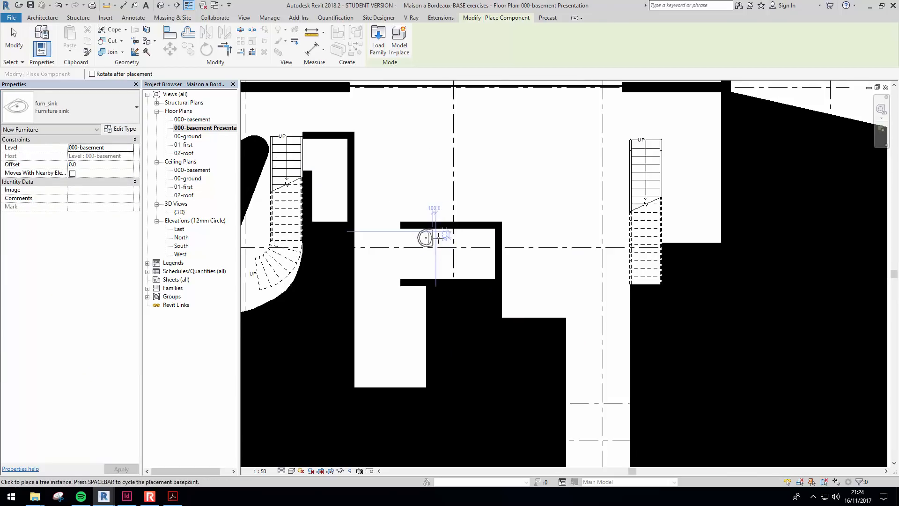
pyautogui.scroll(3, 382, 216)
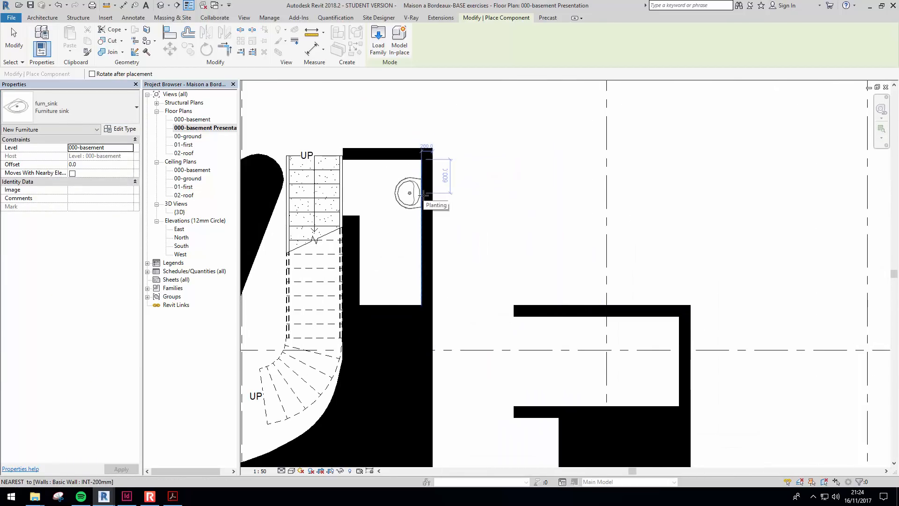
pyautogui.click(423, 195)
# Place a Furniture WC component below the sink in the small room beside the curved stair.
pyautogui.click(83, 111)
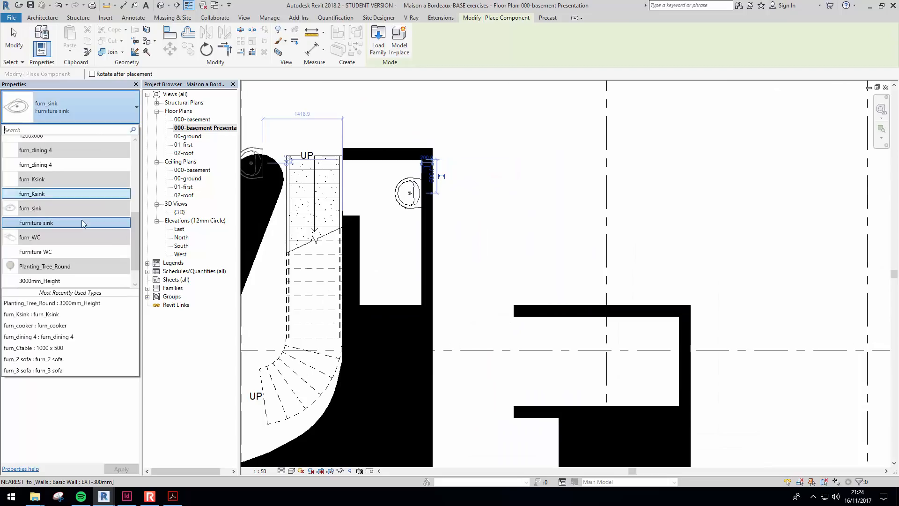
pyautogui.click(77, 252)
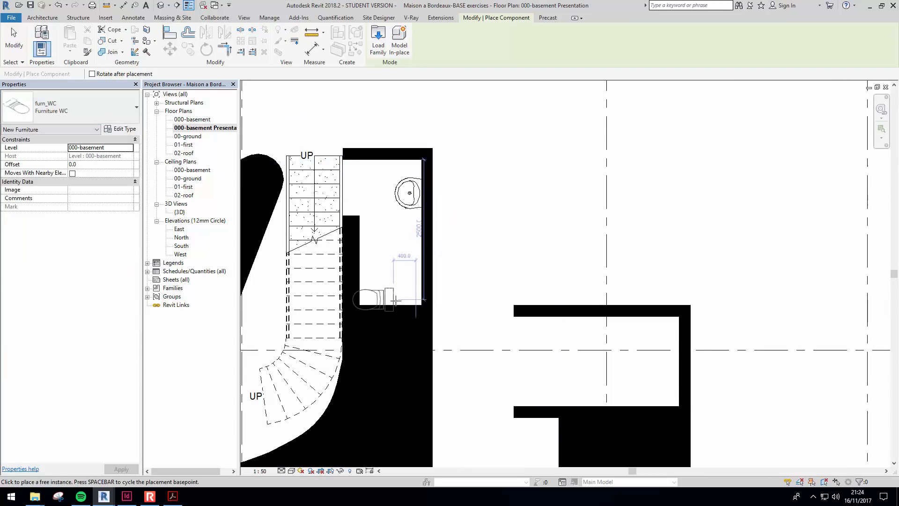
pyautogui.press('space')
pyautogui.click(408, 271)
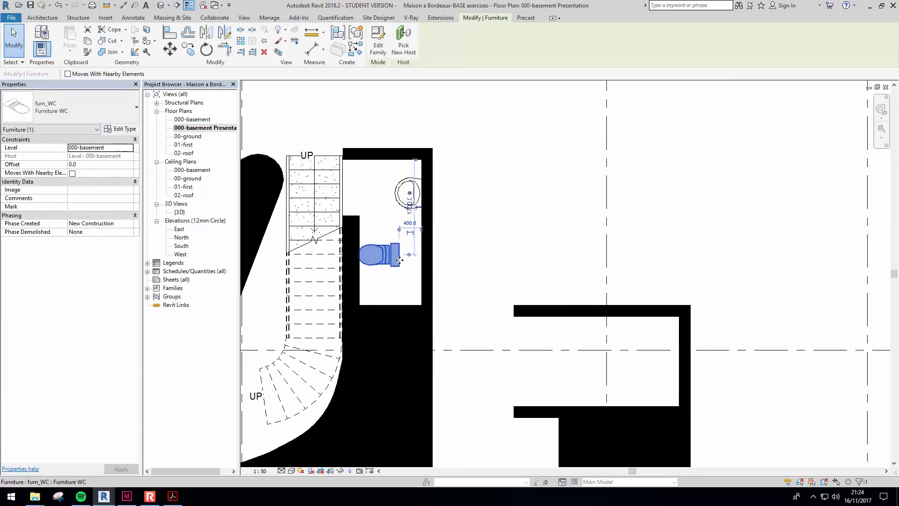
# Rotate the WC so its cistern faces the room's lower wall, and shift it towards the wall beside the stair.
pyautogui.press('space')
pyautogui.press('space')
pyautogui.press('space')
pyautogui.press('space')
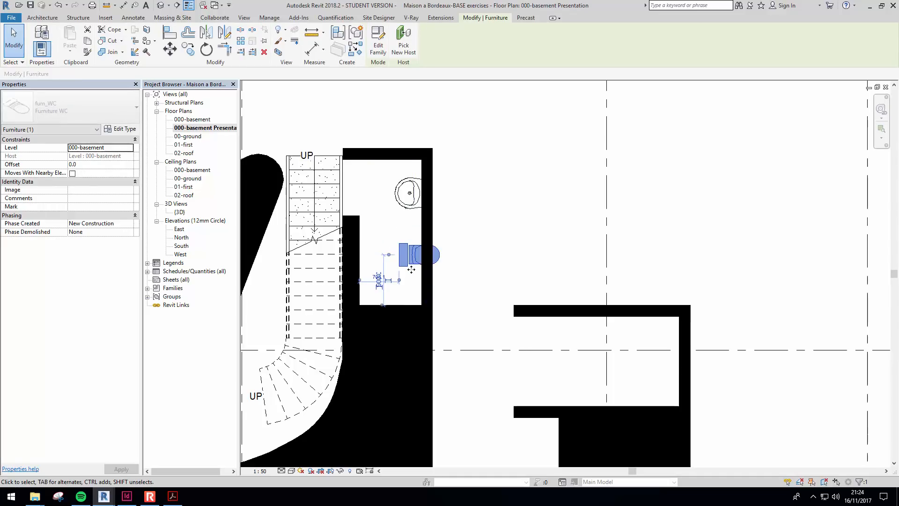
pyautogui.press('Escape')
pyautogui.moveTo(402, 253)
pyautogui.mouseDown()
pyautogui.moveTo(394, 306)
pyautogui.moveTo(400, 258)
pyautogui.moveTo(394, 268)
pyautogui.mouseUp()
pyautogui.press('Escape')
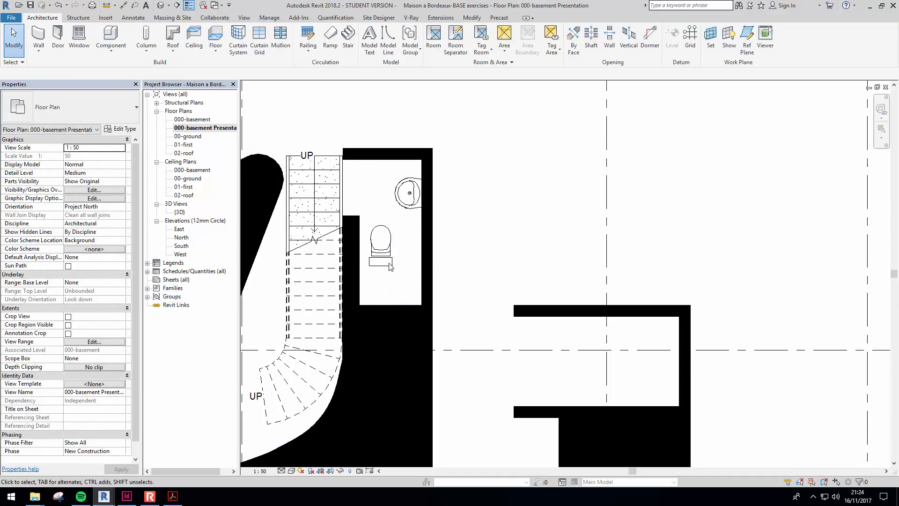
# Rotate the WC in the small room by 90 degrees.
pyautogui.click(387, 269)
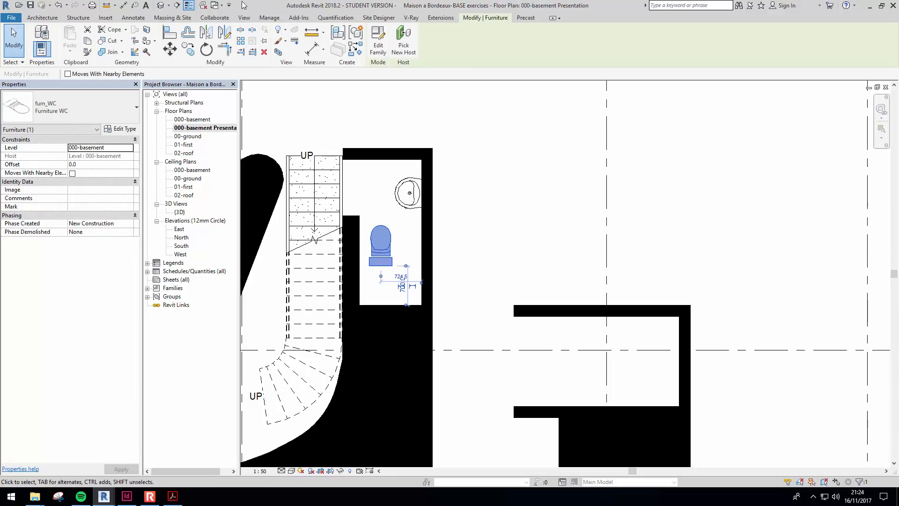
pyautogui.click(206, 49)
pyautogui.click(462, 282)
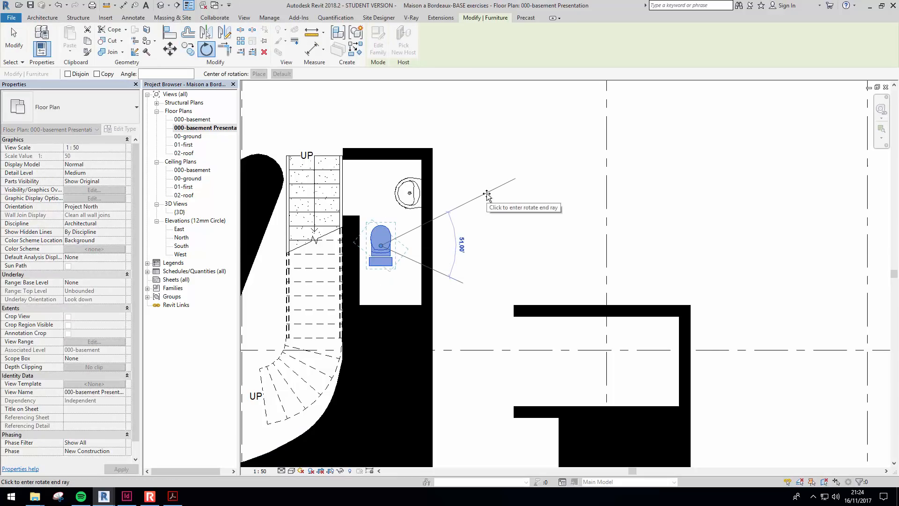
pyautogui.write('90')
pyautogui.press('Return')
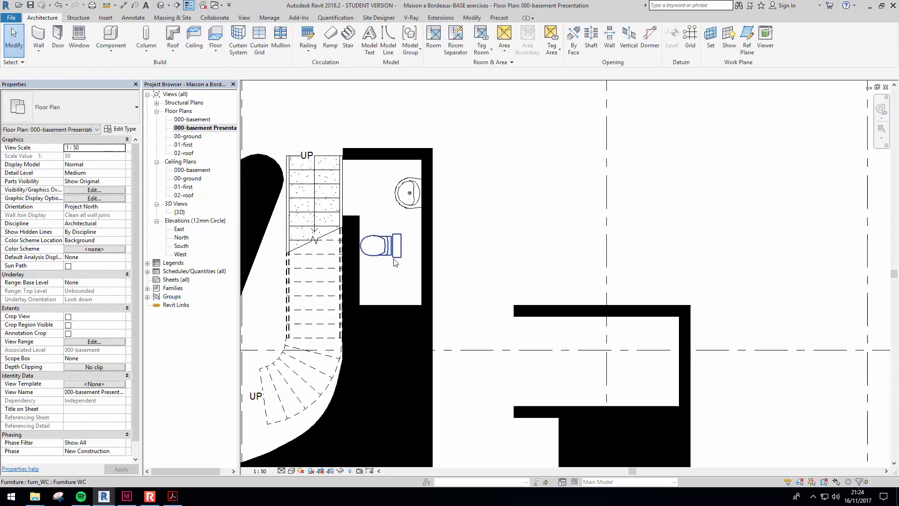
# Turn the WC in quarter turns until its cistern faces the room's lower wall again.
pyautogui.press('space')
pyautogui.press('space')
pyautogui.press('space')
pyautogui.press('space')
pyautogui.press('space')
pyautogui.press('space')
pyautogui.press('space')
pyautogui.press('space')
pyautogui.press('space')
pyautogui.press('space')
pyautogui.press('space')
pyautogui.press('space')
pyautogui.press('space')
pyautogui.press('space')
# Move the WC down so the back of its cistern sits against the small room's lower wall.
pyautogui.click(400, 253)
pyautogui.click(398, 246)
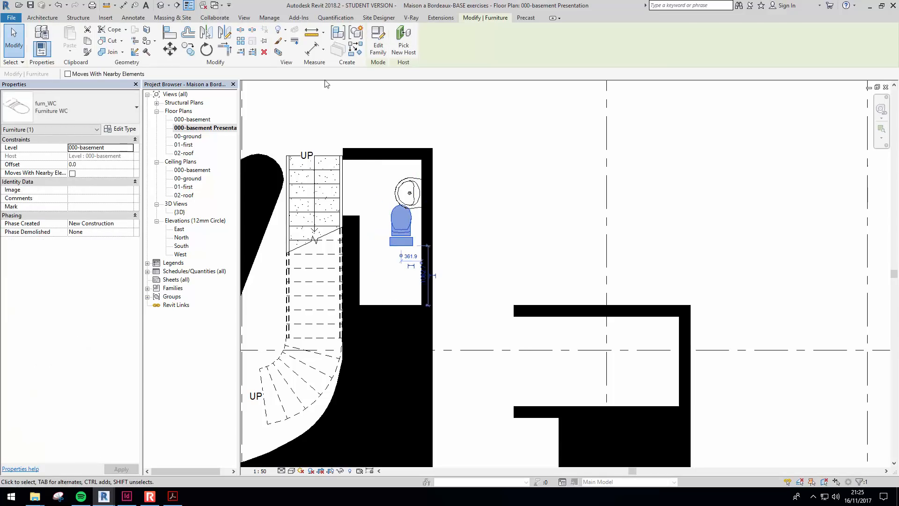
pyautogui.click(170, 49)
pyautogui.click(399, 244)
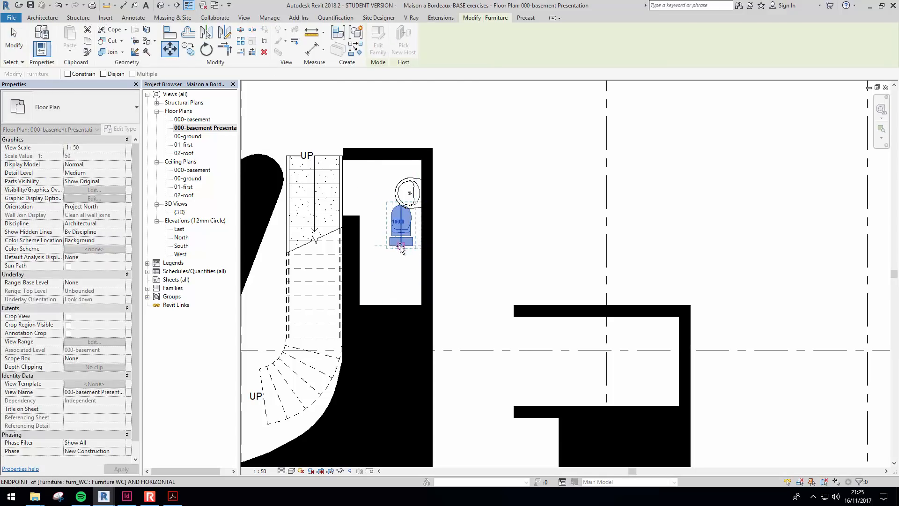
pyautogui.click(385, 302)
pyautogui.press('Escape')
# Draw Thin Lines detail lines from the bathroom's outer upper corner a short way across, and straight down to the filled region's edge.
pyautogui.scroll(-2, 462, 258)
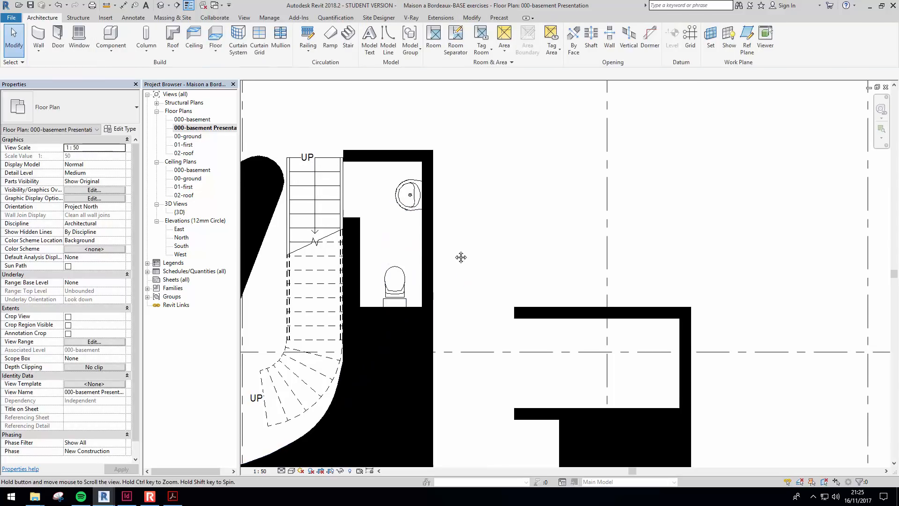
pyautogui.moveTo(565, 290); pyautogui.dragTo(433, 200, button='middle')
pyautogui.scroll(-1, 492, 262)
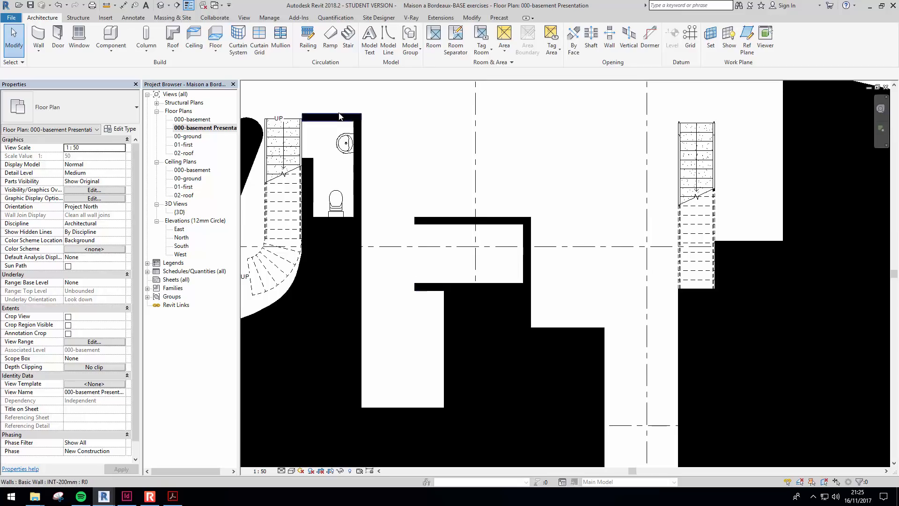
pyautogui.moveTo(387, 111); pyautogui.dragTo(404, 123, button='middle')
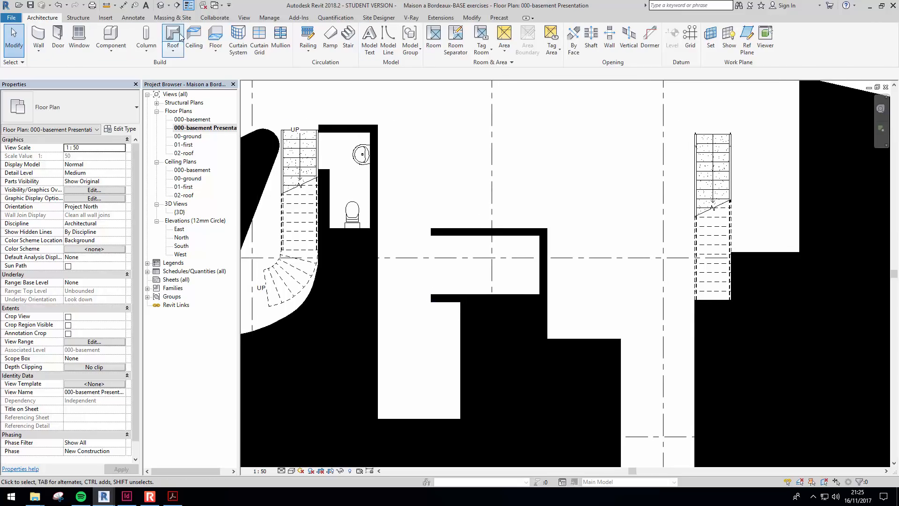
pyautogui.click(106, 18)
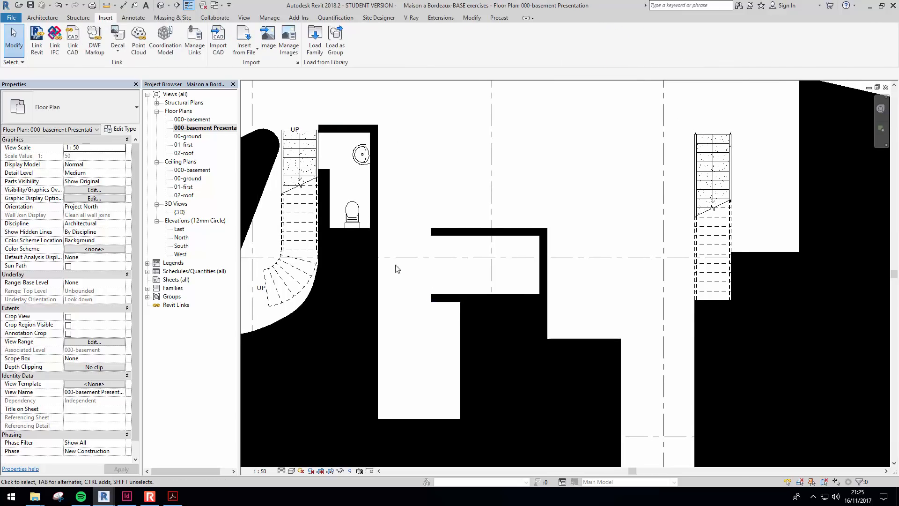
pyautogui.click(133, 18)
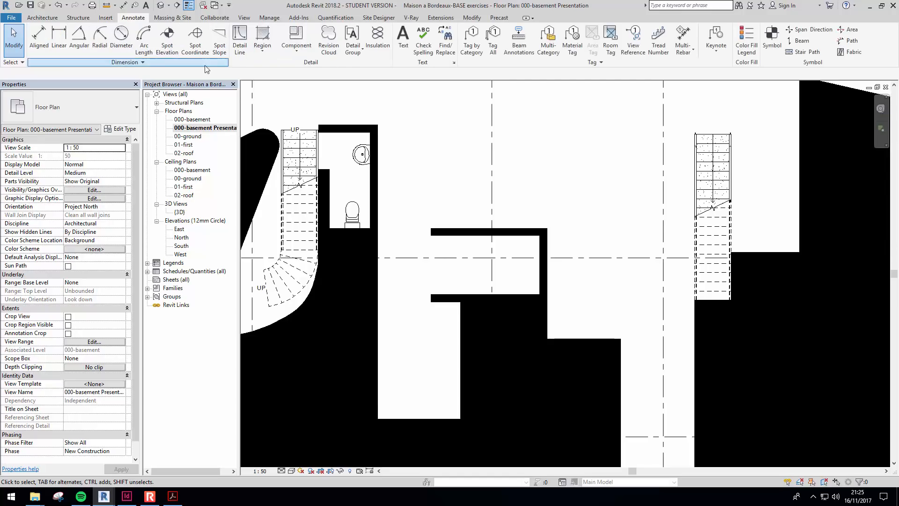
pyautogui.click(241, 39)
pyautogui.click(379, 124)
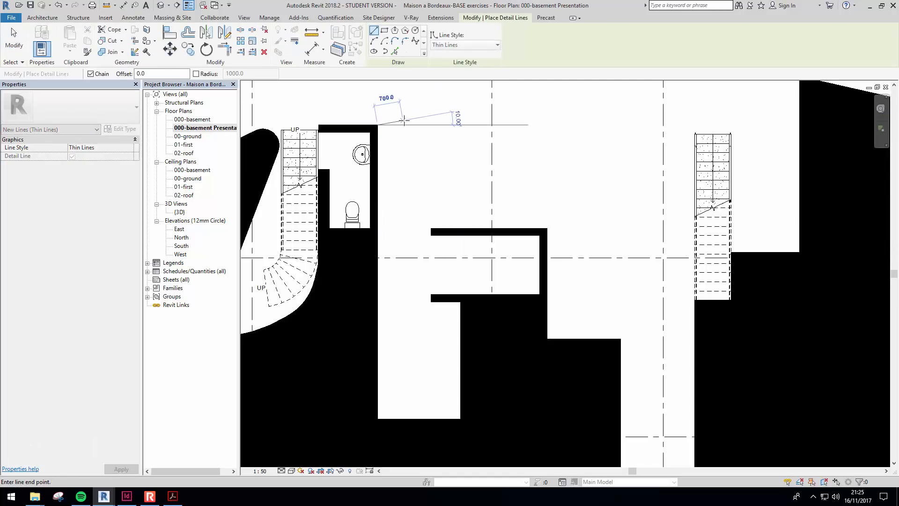
pyautogui.click(396, 124)
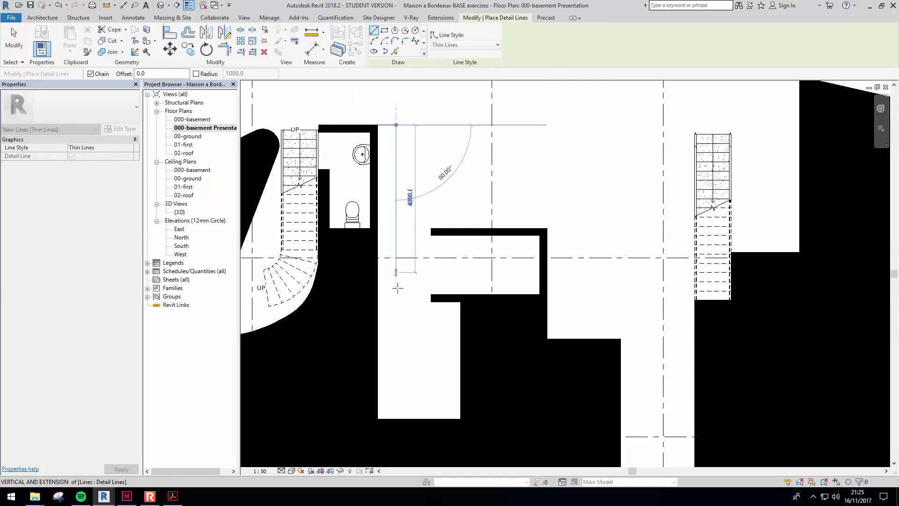
pyautogui.click(396, 418)
pyautogui.press('Escape')
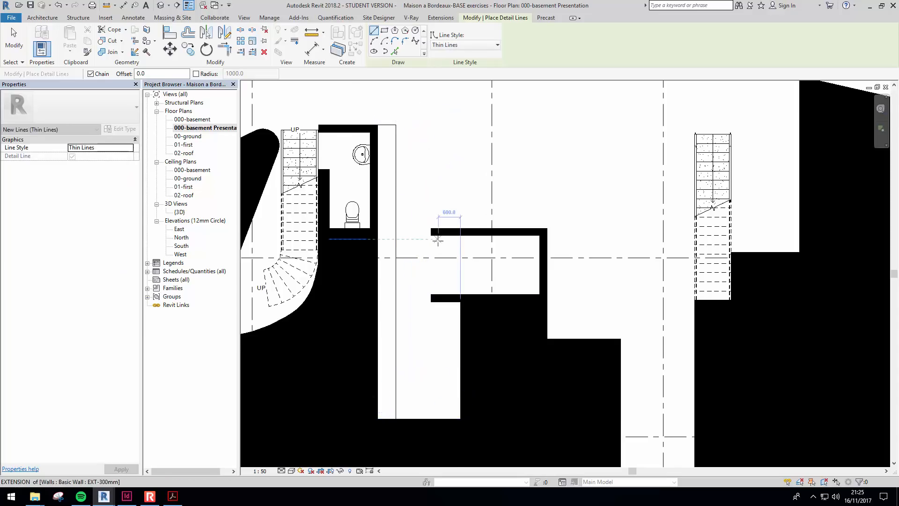
# Outline a counter about 600 mm deep and 3150 mm long in Thin Lines along the upper wall of the central room.
pyautogui.moveTo(444, 243); pyautogui.dragTo(444, 253, button='middle')
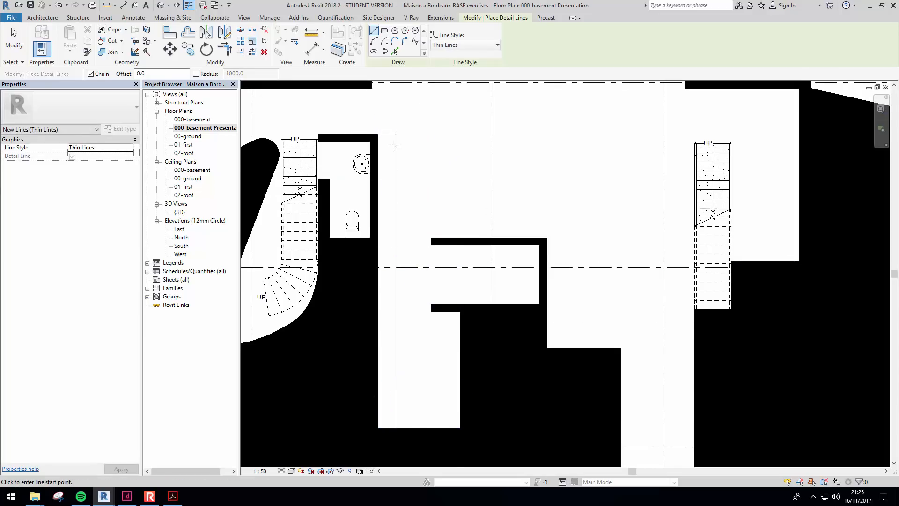
pyautogui.scroll(2, 449, 245)
pyautogui.click(431, 238)
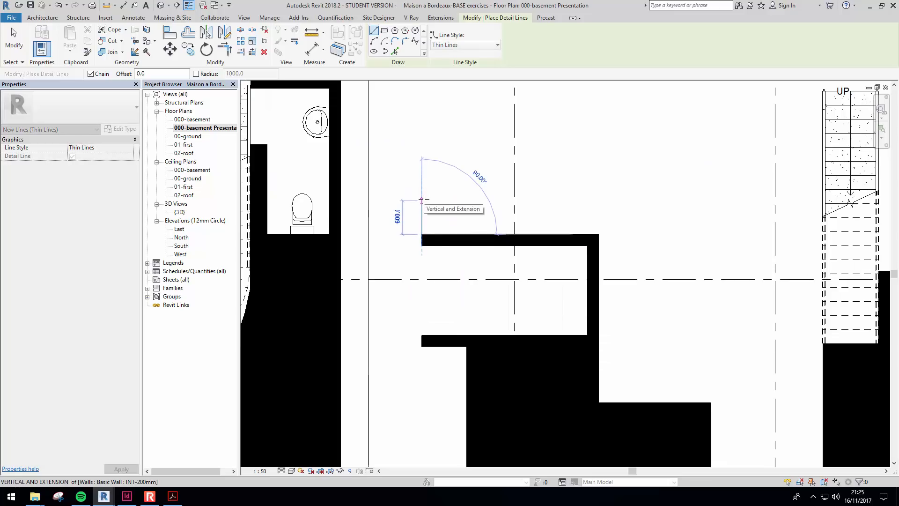
pyautogui.click(422, 201)
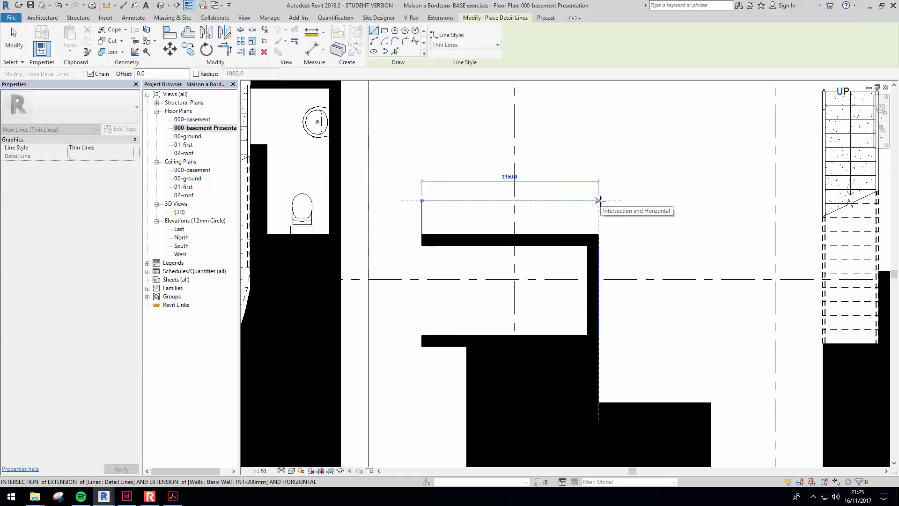
pyautogui.click(599, 200)
pyautogui.click(598, 234)
pyautogui.press('Escape')
pyautogui.press('Escape')
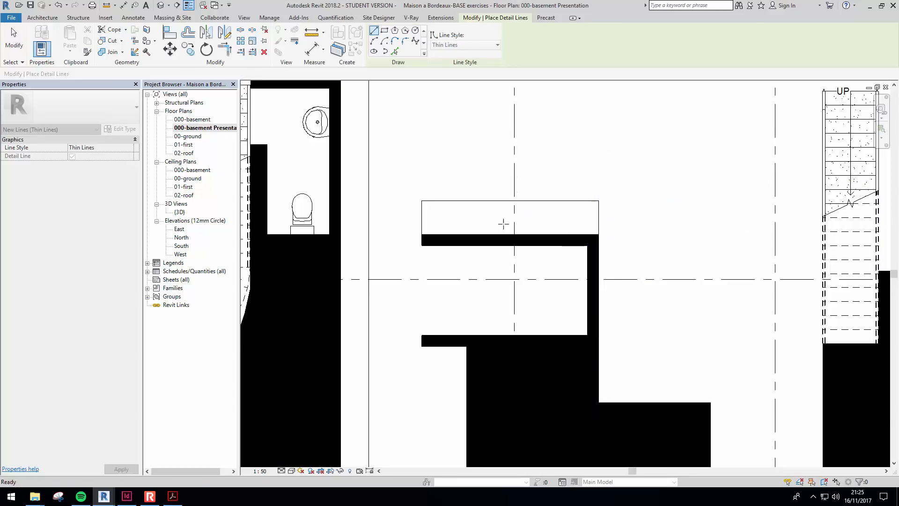
# Place a furn_Ksink component inside the counter outline above the central room, close to the wall.
pyautogui.moveTo(504, 224); pyautogui.dragTo(452, 248, button='middle')
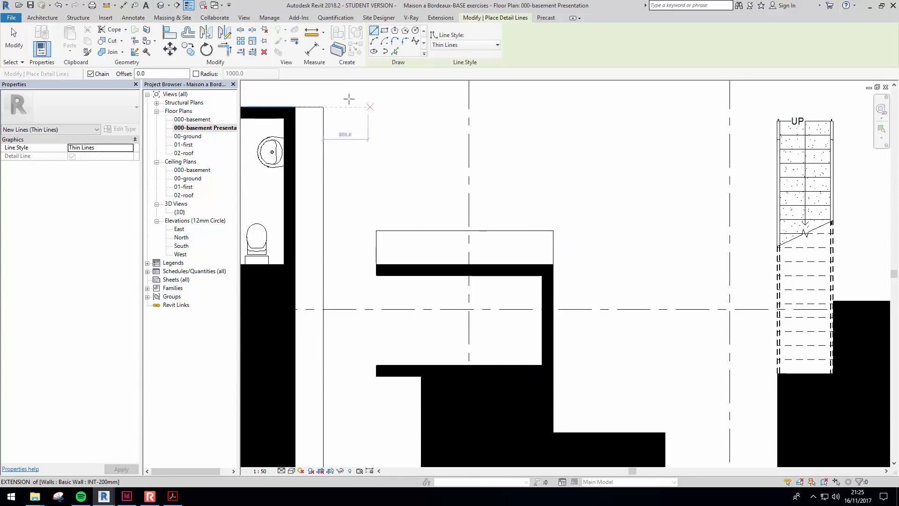
pyautogui.click(87, 20)
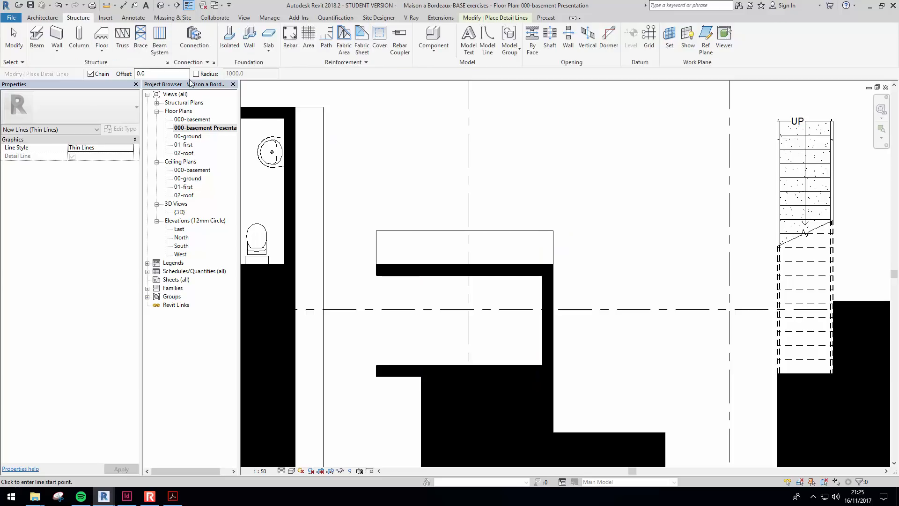
pyautogui.click(106, 18)
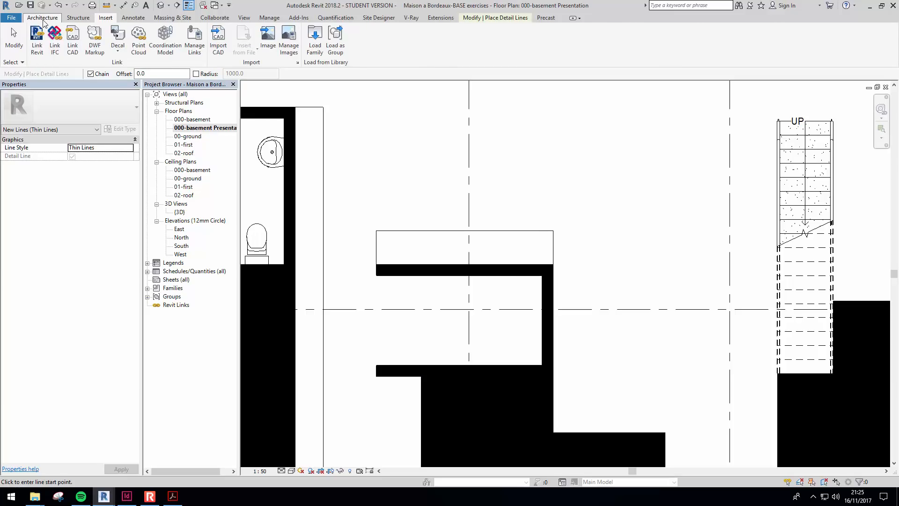
pyautogui.click(43, 18)
pyautogui.click(110, 38)
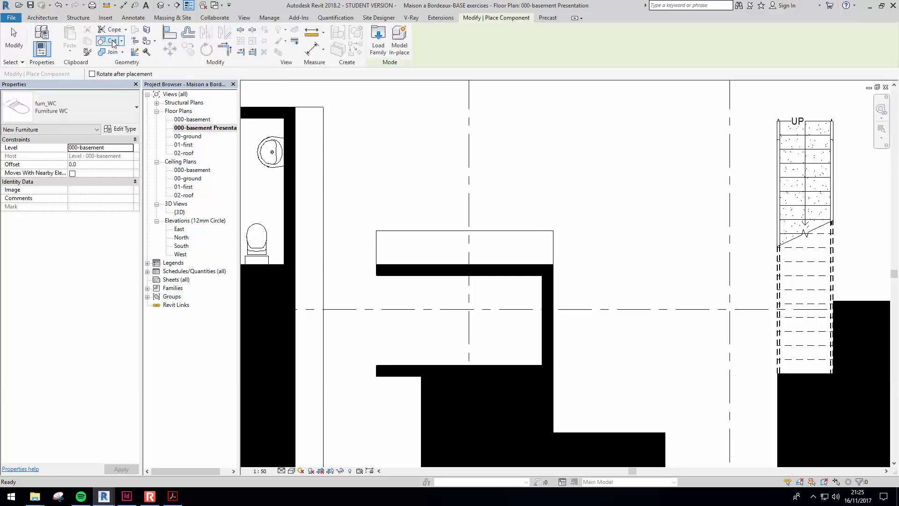
pyautogui.click(92, 109)
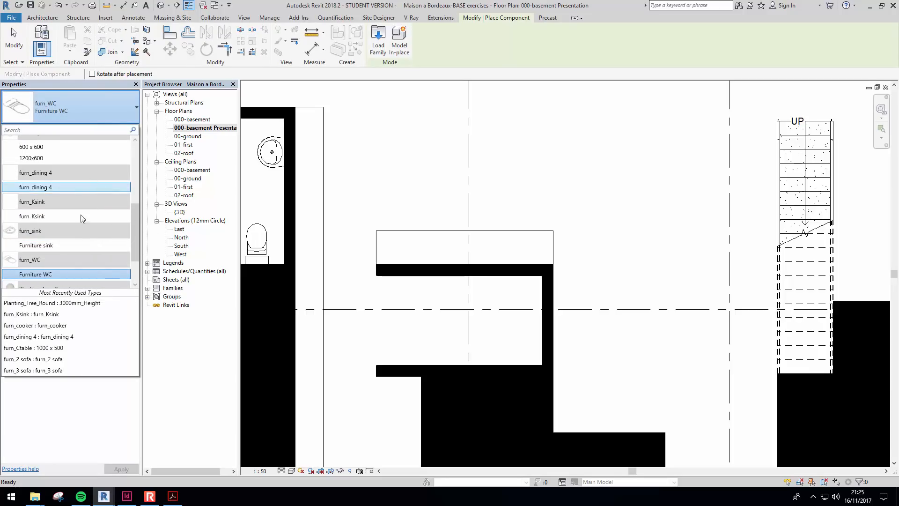
pyautogui.scroll(-1, 73, 227)
pyautogui.scroll(3, 74, 226)
pyautogui.scroll(3, 74, 228)
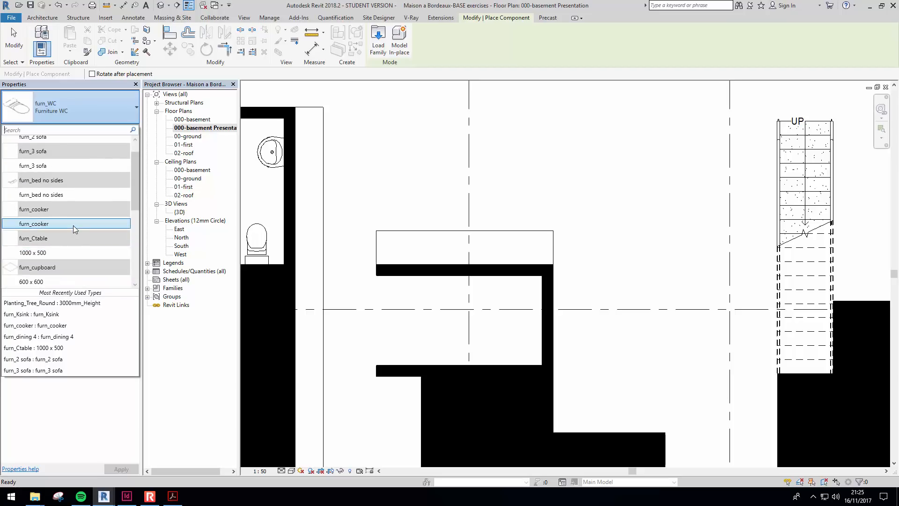
pyautogui.scroll(-8, 73, 226)
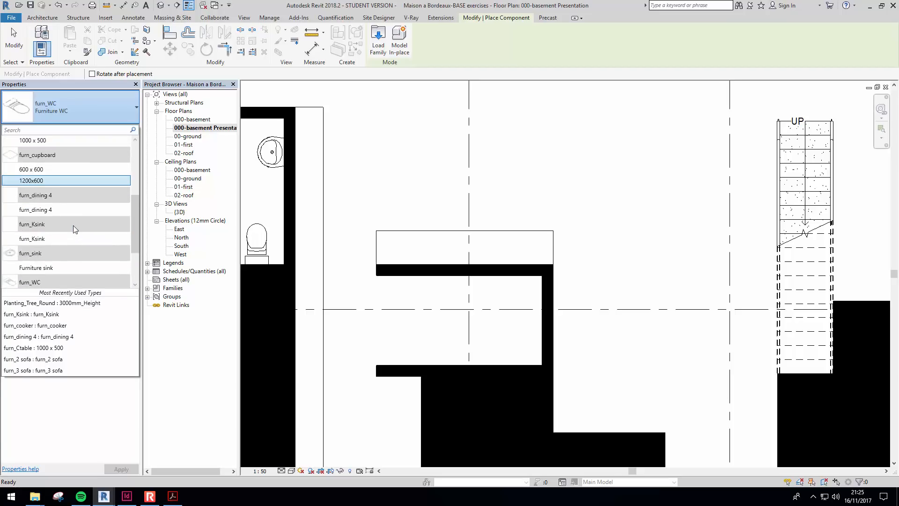
pyautogui.click(49, 238)
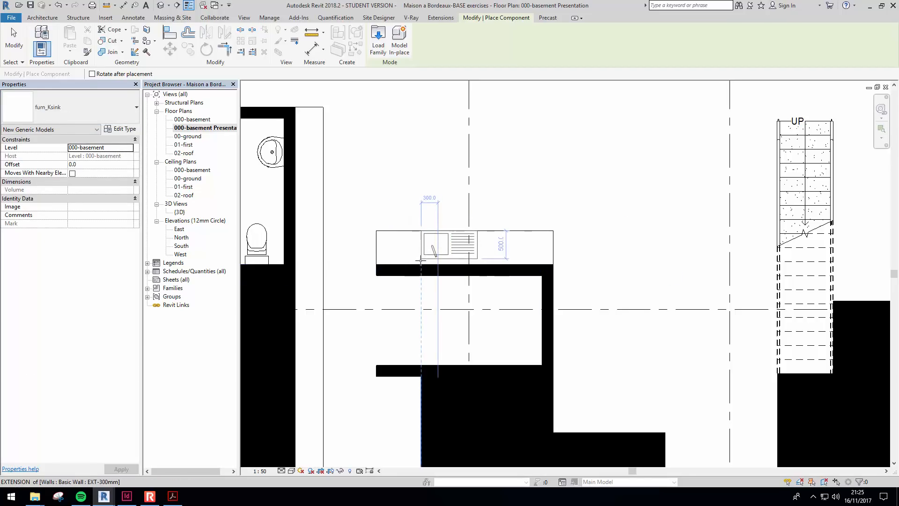
pyautogui.click(421, 259)
pyautogui.press('Escape')
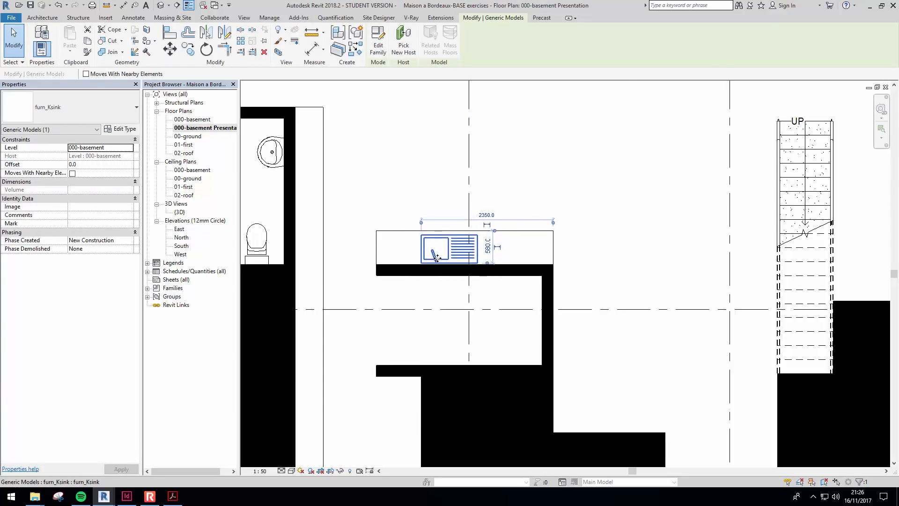
pyautogui.press('Escape')
# Examine the plan around the kitchen counter, the straight stair and the curtain wall opening.
pyautogui.moveTo(542, 241); pyautogui.dragTo(464, 227, button='middle')
pyautogui.scroll(-1, 464, 226)
pyautogui.moveTo(459, 167); pyautogui.dragTo(412, 194, button='middle')
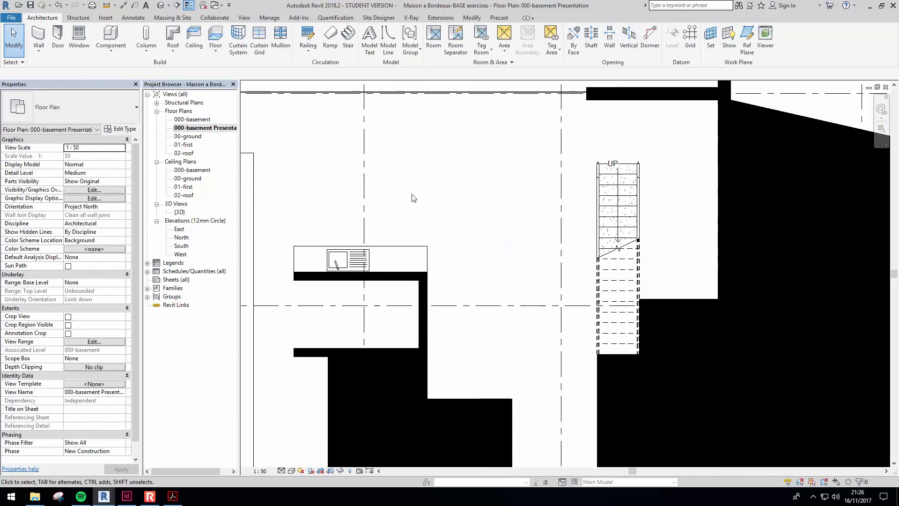
pyautogui.moveTo(548, 173); pyautogui.dragTo(534, 177, button='middle')
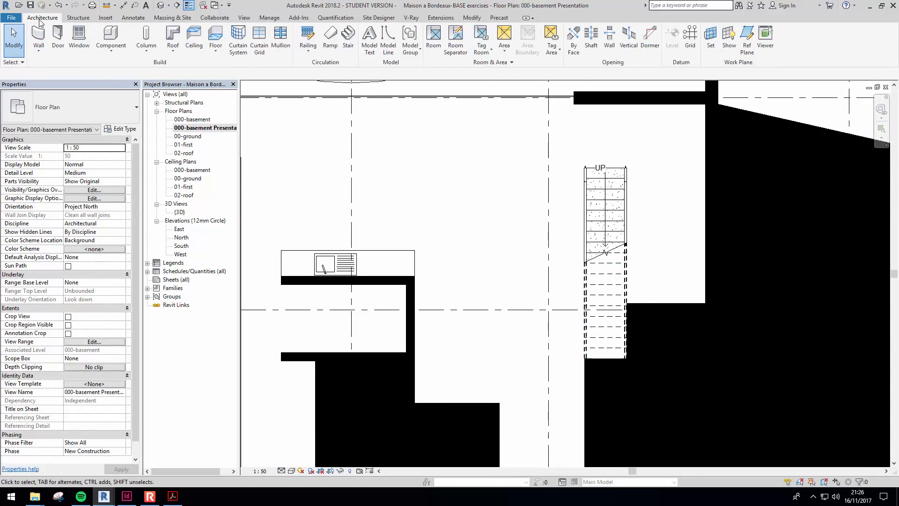
pyautogui.moveTo(518, 183); pyautogui.dragTo(550, 194, button='middle')
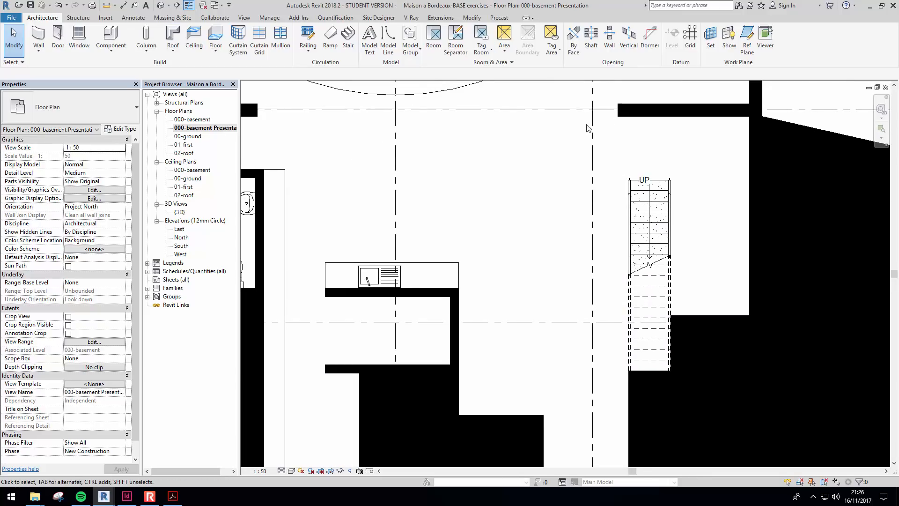
pyautogui.moveTo(515, 153); pyautogui.dragTo(498, 147, button='middle')
pyautogui.click(134, 18)
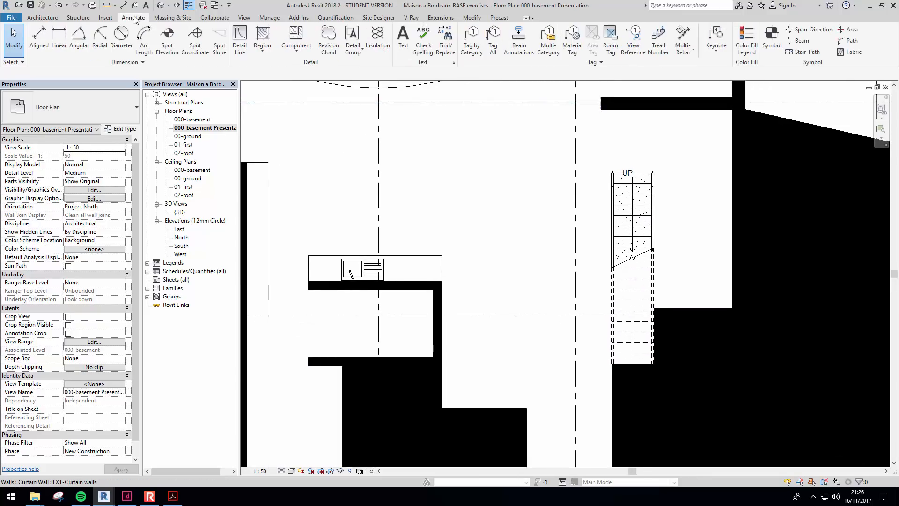
pyautogui.moveTo(552, 205); pyautogui.dragTo(550, 174, button='middle')
pyautogui.scroll(-1, 549, 174)
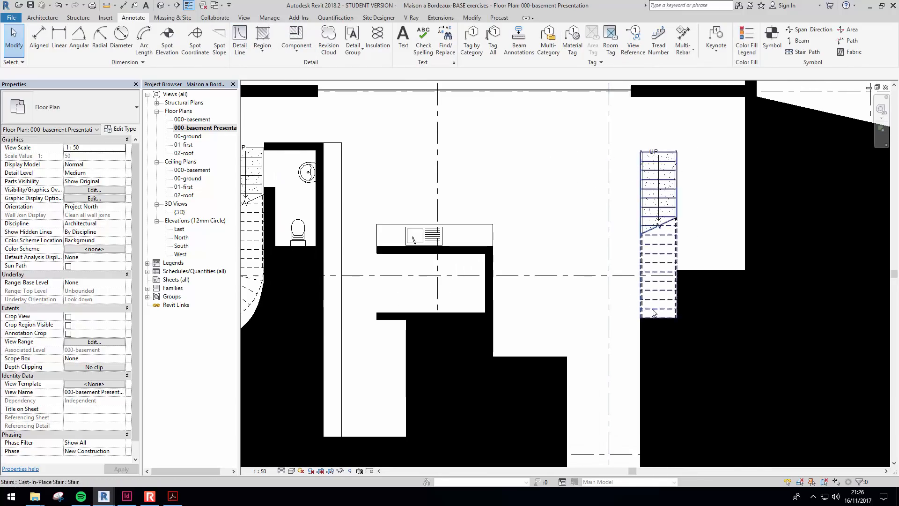
pyautogui.moveTo(502, 142); pyautogui.dragTo(456, 154, button='middle')
pyautogui.scroll(-4, 456, 156)
pyautogui.moveTo(432, 125); pyautogui.dragTo(422, 175, button='middle')
pyautogui.scroll(2, 422, 175)
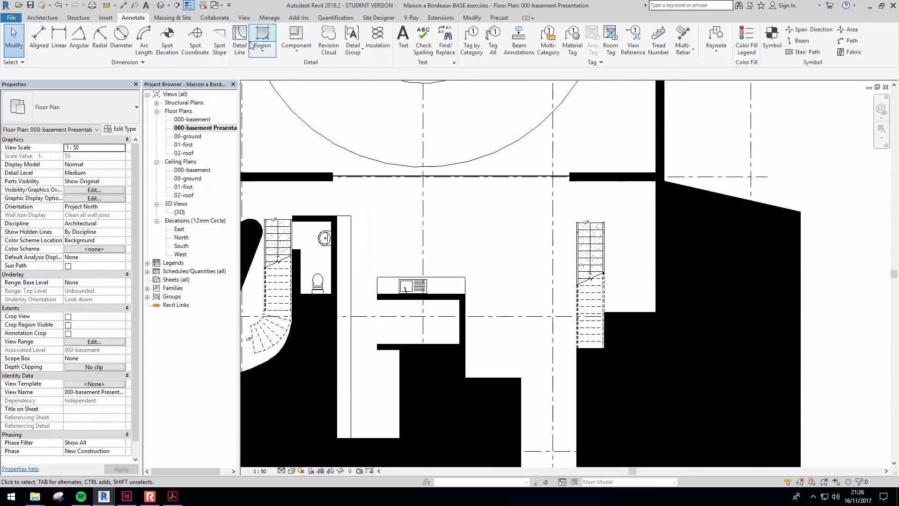
# Outline a rectangular opening 4200 mm long in <Hidden> detail lines, running out from the upper corner of the straight stair.
pyautogui.click(238, 39)
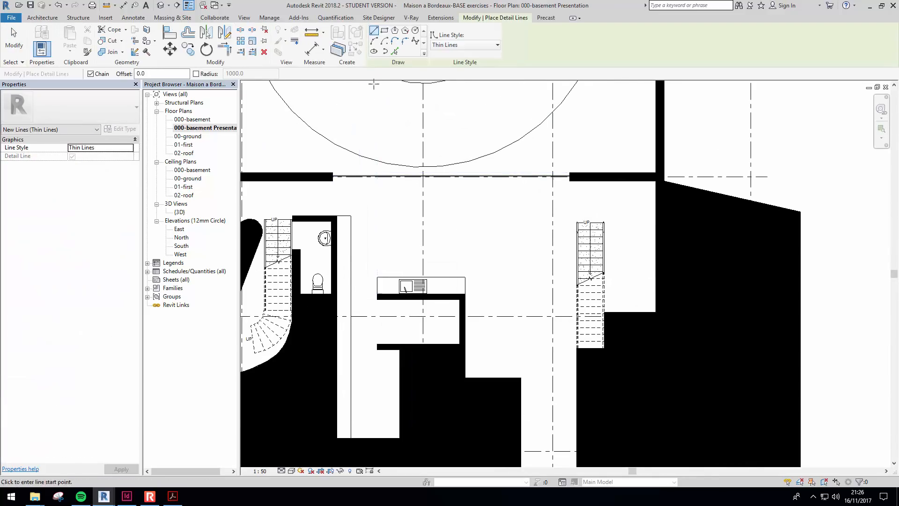
pyautogui.click(462, 46)
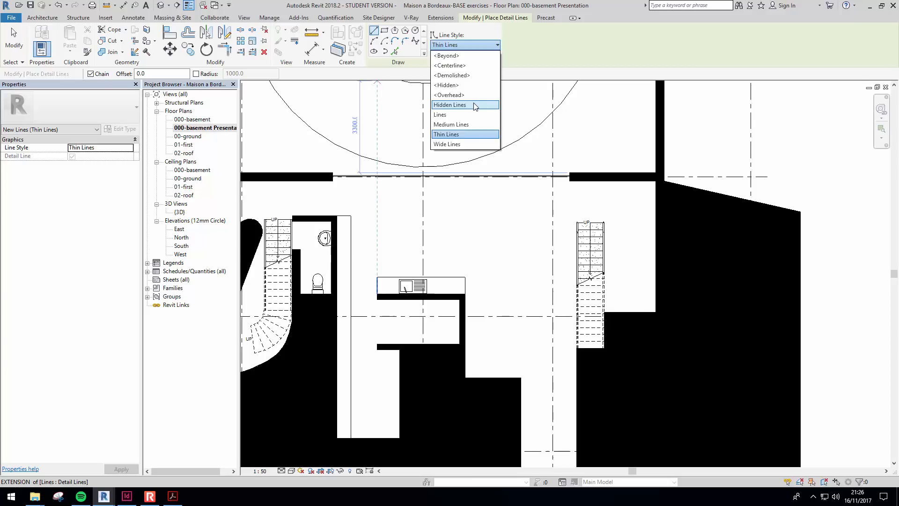
pyautogui.click(463, 85)
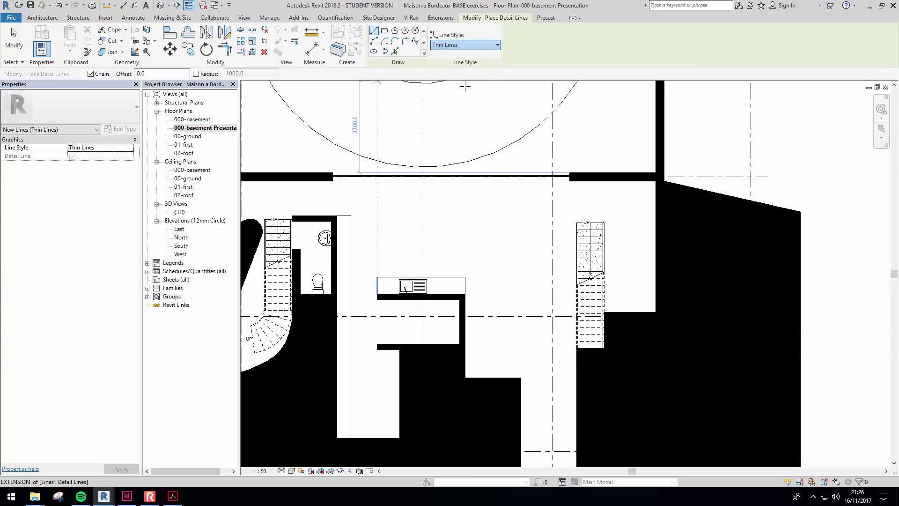
pyautogui.moveTo(490, 127); pyautogui.dragTo(471, 100, button='middle')
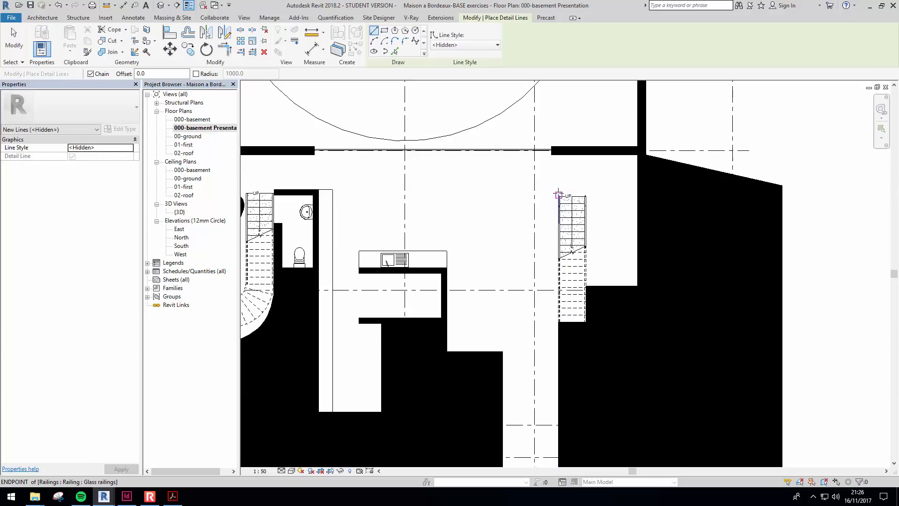
pyautogui.click(459, 196)
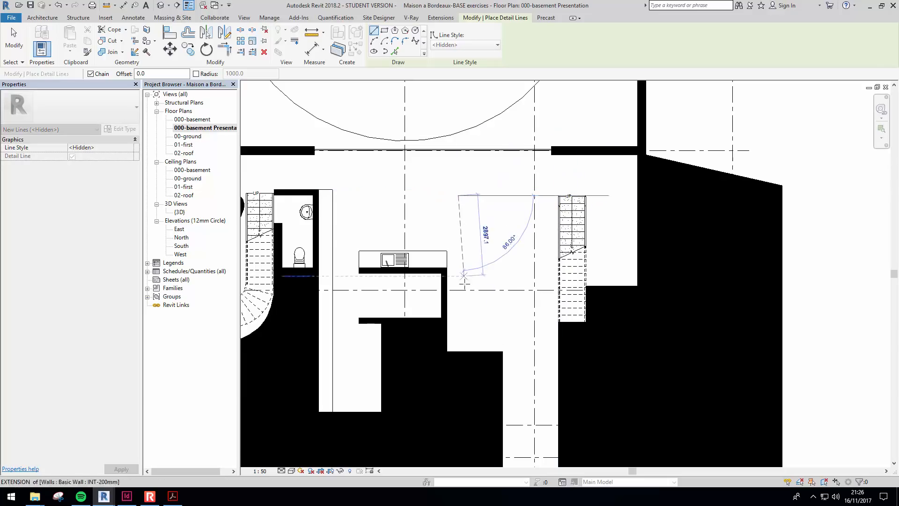
pyautogui.click(459, 313)
pyautogui.click(559, 313)
pyautogui.press('Escape')
# Cross the rectangular opening beside the straight stair with two <Hidden> detail lines between its opposite corners.
pyautogui.click(459, 196)
pyautogui.click(559, 313)
pyautogui.press('Escape')
pyautogui.click(459, 313)
pyautogui.click(559, 196)
pyautogui.press('Escape')
pyautogui.press('Escape')
pyautogui.scroll(2, 470, 248)
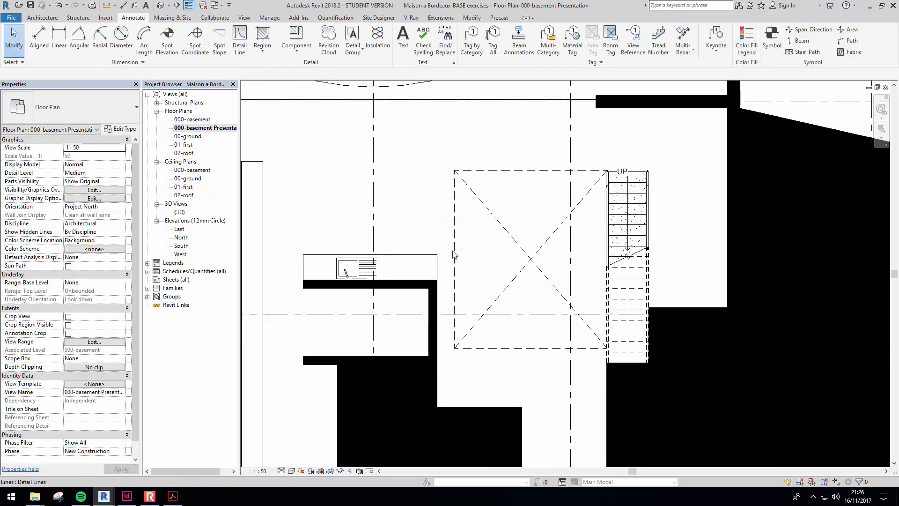
pyautogui.click(440, 253)
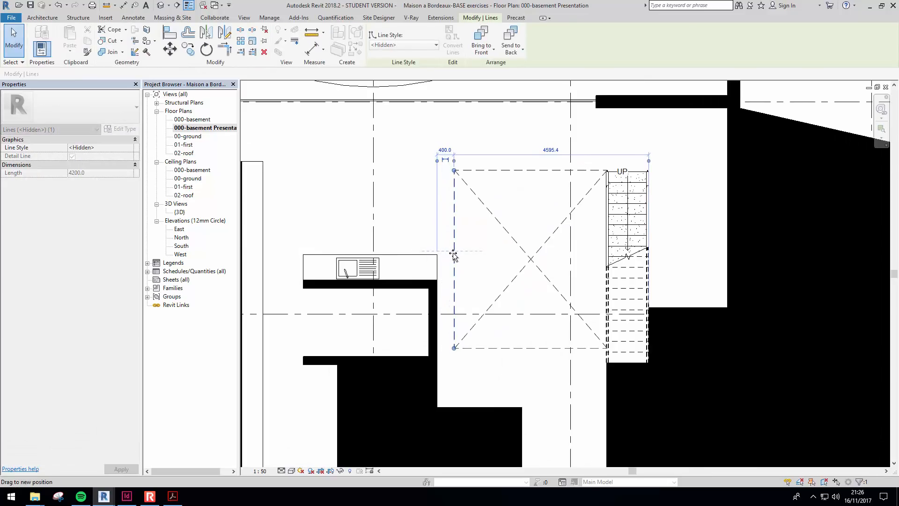
pyautogui.press('Escape')
pyautogui.click(508, 286)
pyautogui.press('Escape')
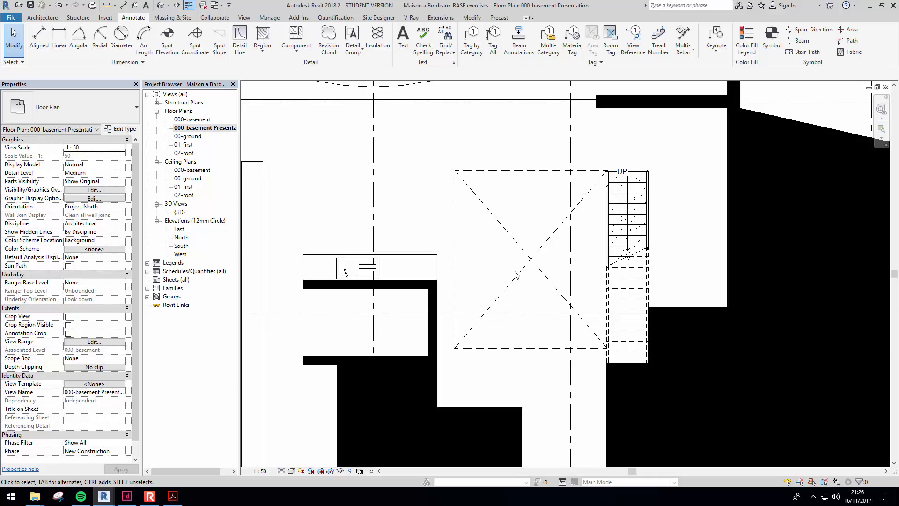
pyautogui.moveTo(453, 293); pyautogui.dragTo(449, 290)
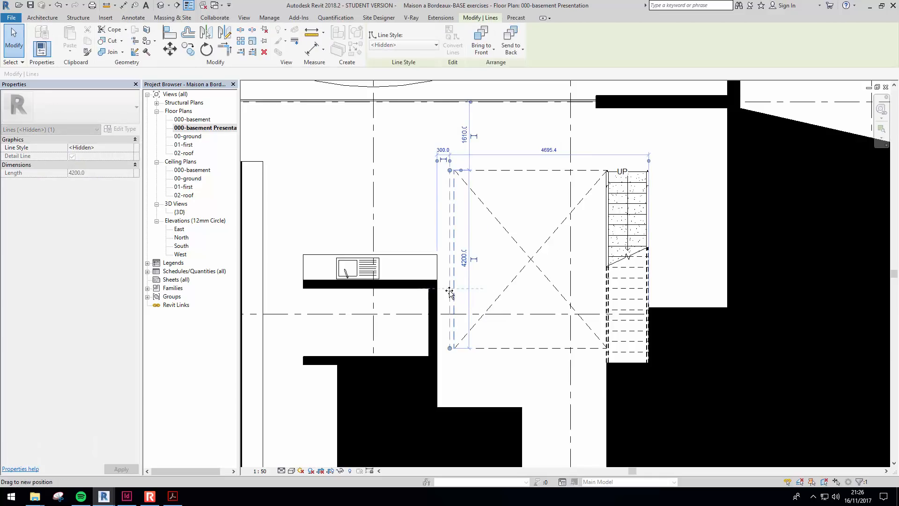
pyautogui.press('Escape')
pyautogui.moveTo(553, 313); pyautogui.dragTo(498, 247, button='middle')
pyautogui.scroll(-2, 497, 248)
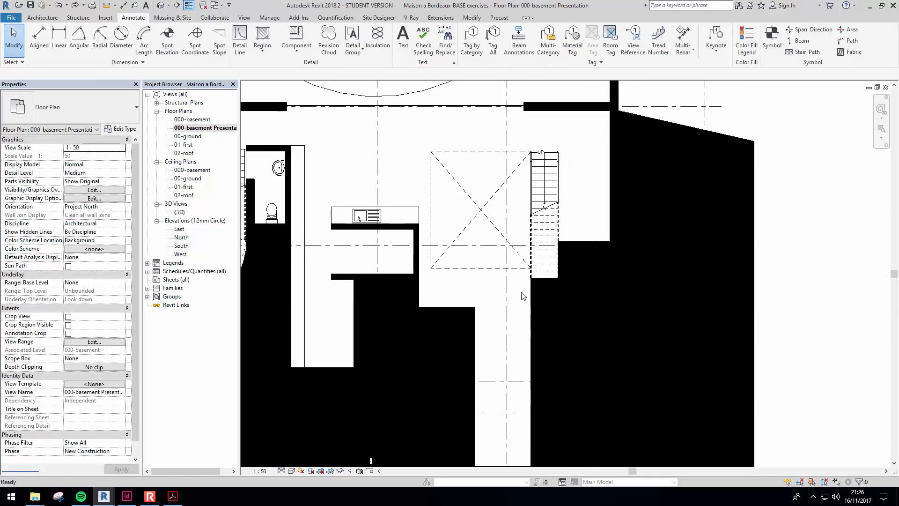
pyautogui.moveTo(522, 296); pyautogui.dragTo(531, 233, button='middle')
pyautogui.moveTo(485, 199); pyautogui.dragTo(508, 307, button='middle')
pyautogui.moveTo(527, 370); pyautogui.dragTo(470, 210, button='middle')
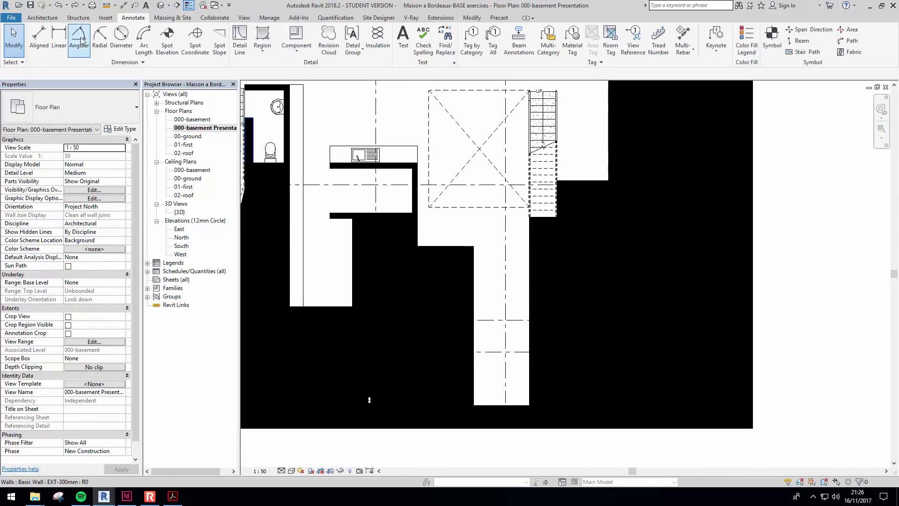
# Place a furn_bed no sides component in the end room above the driveway, beside the short freestanding wall.
pyautogui.click(111, 20)
pyautogui.scroll(1, 121, 25)
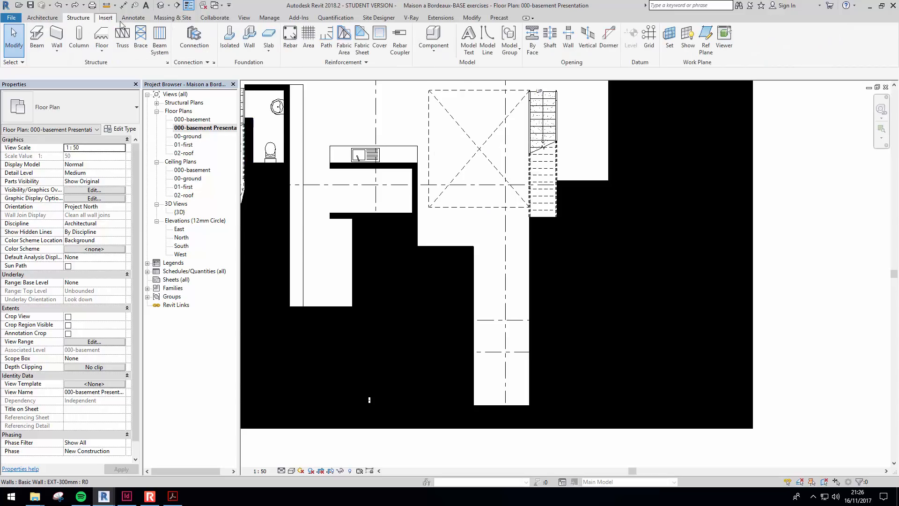
pyautogui.click(44, 20)
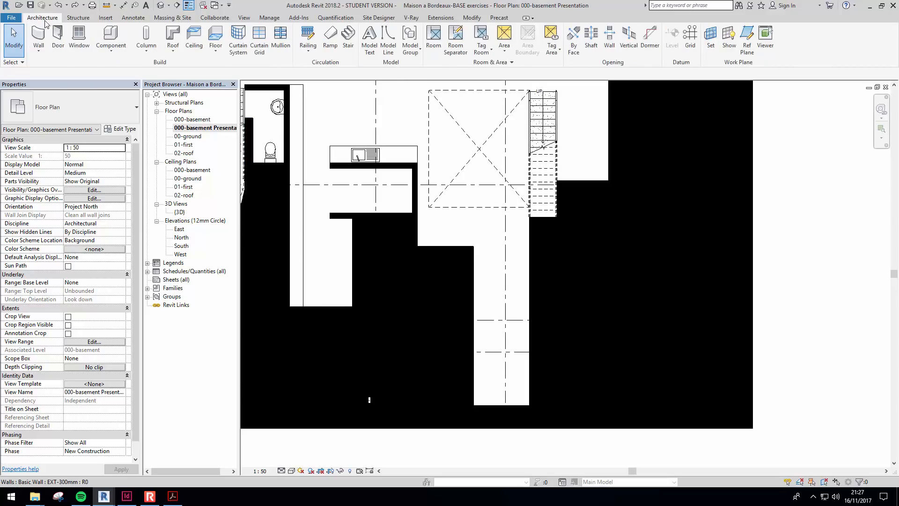
pyautogui.click(111, 38)
pyautogui.click(85, 114)
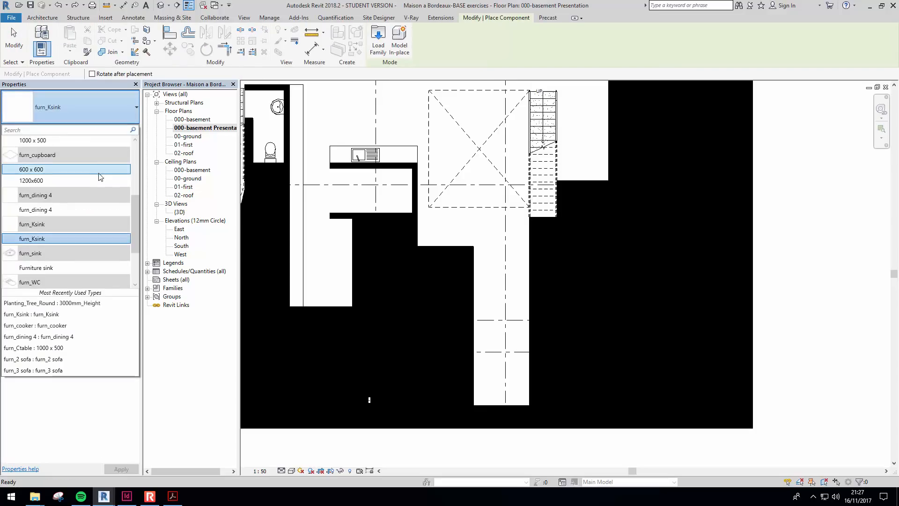
pyautogui.scroll(-2, 97, 237)
pyautogui.scroll(4, 97, 237)
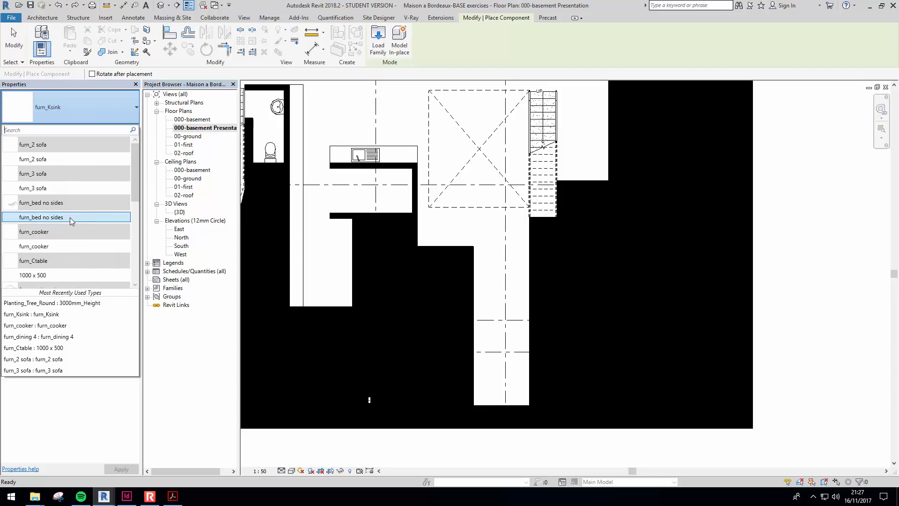
pyautogui.click(70, 217)
pyautogui.scroll(5, 551, 219)
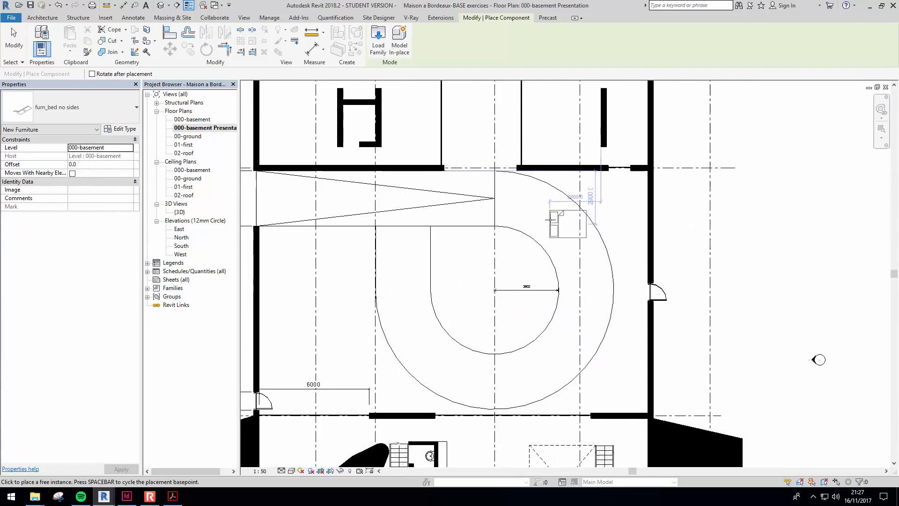
pyautogui.click(561, 119)
pyautogui.press('Escape')
pyautogui.press('Escape')
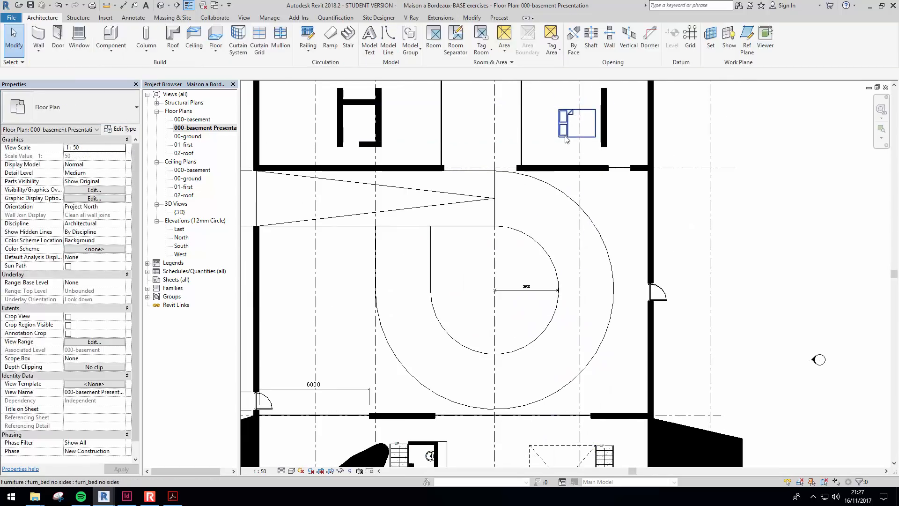
# Rotate the bed 180 degrees and move it so its head rests against the short freestanding wall.
pyautogui.click(566, 136)
pyautogui.press('space')
pyautogui.press('space')
pyautogui.click(573, 147)
pyautogui.moveTo(557, 130); pyautogui.dragTo(601, 127)
pyautogui.click(602, 127)
pyautogui.click(598, 127)
pyautogui.click(582, 150)
# Create a rectangular Hatch-Horz 150mm filled region covering the narrow corridor below the crossed opening.
pyautogui.moveTo(573, 161); pyautogui.dragTo(553, 133, button='middle')
pyautogui.scroll(-2, 551, 244)
pyautogui.moveTo(550, 246); pyautogui.dragTo(528, 166, button='middle')
pyautogui.scroll(2, 559, 339)
pyautogui.moveTo(533, 318); pyautogui.dragTo(560, 402, button='middle')
pyautogui.moveTo(482, 286); pyautogui.dragTo(498, 257, button='middle')
pyautogui.moveTo(536, 281); pyautogui.dragTo(518, 252, button='middle')
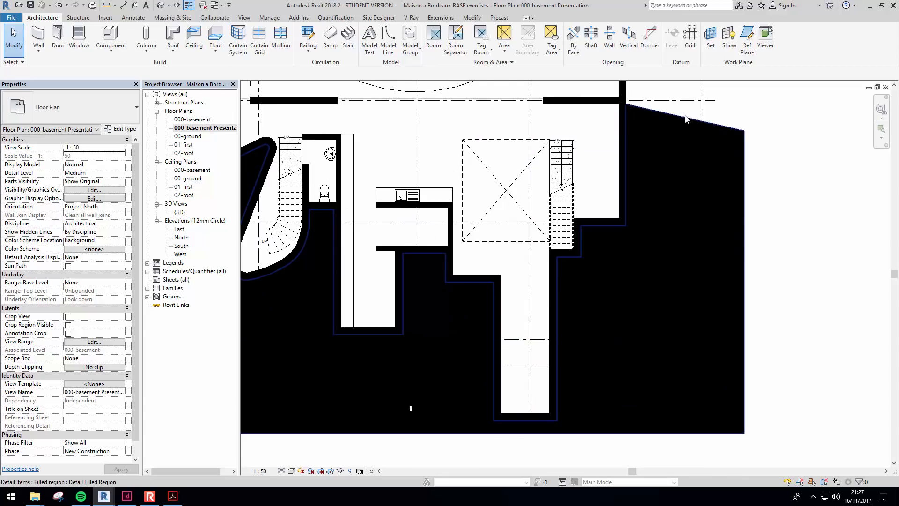
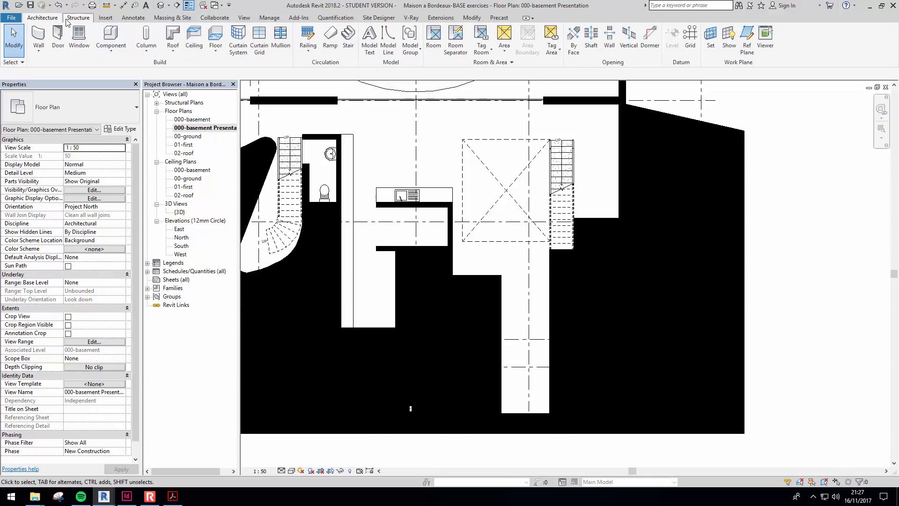
pyautogui.click(133, 17)
pyautogui.click(211, 128)
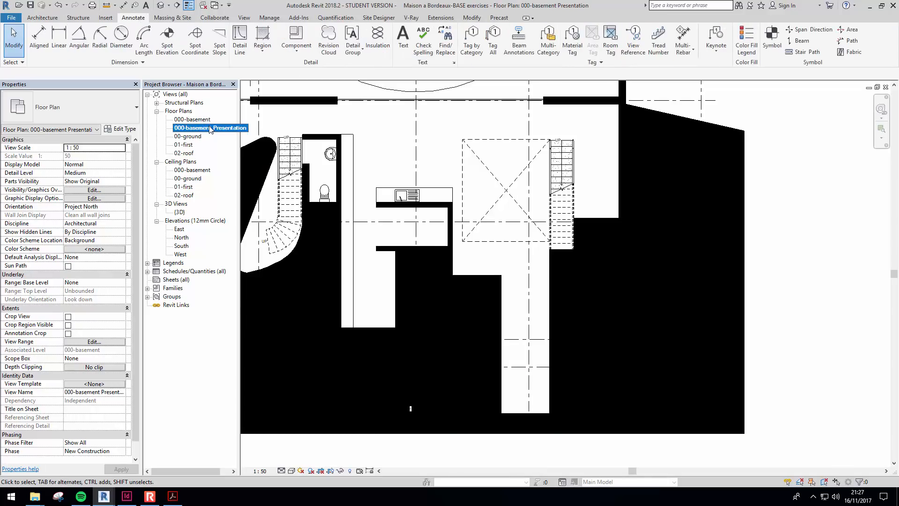
pyautogui.click(270, 55)
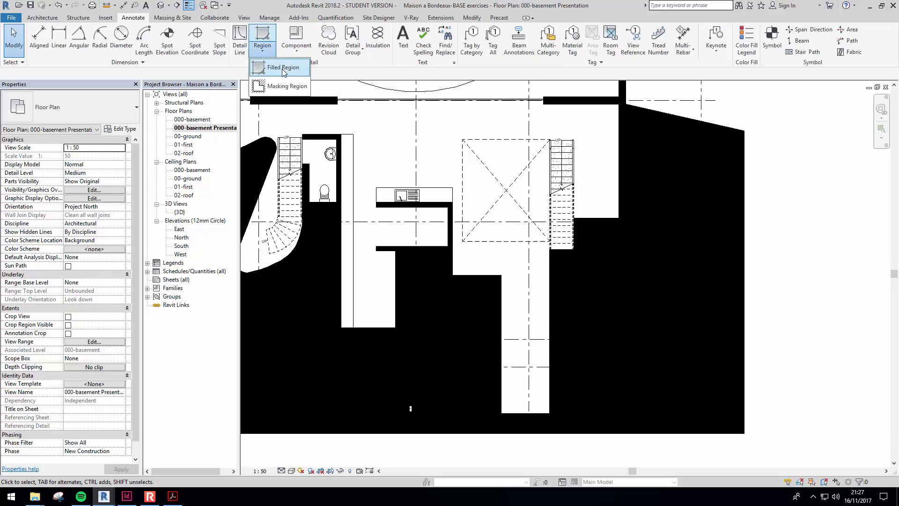
pyautogui.click(283, 68)
pyautogui.click(76, 105)
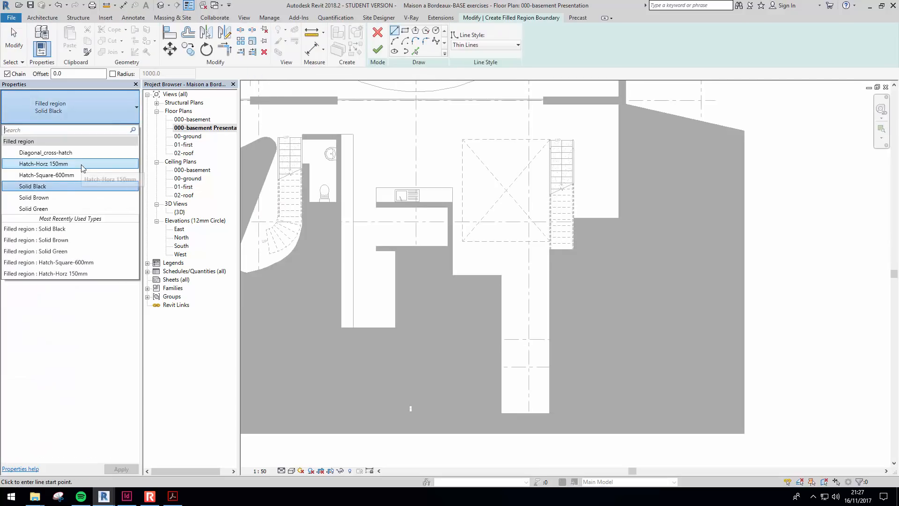
pyautogui.click(81, 164)
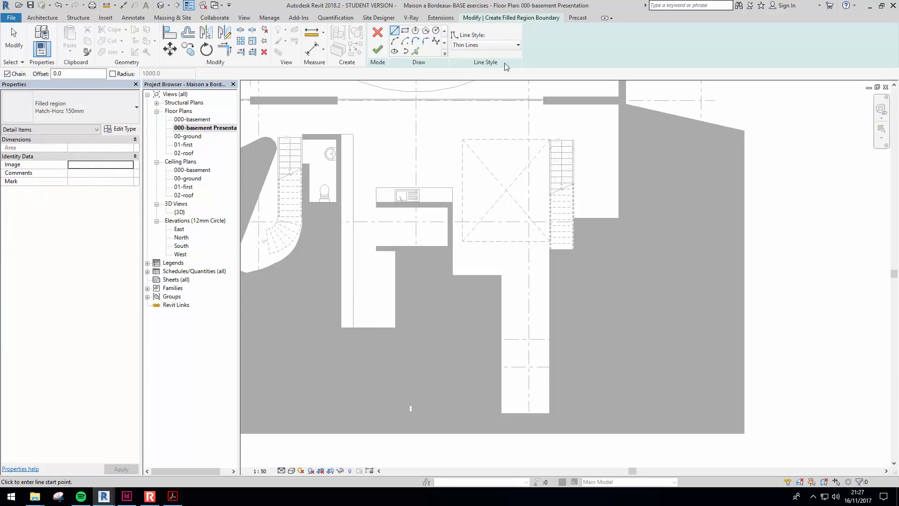
pyautogui.click(406, 33)
pyautogui.click(550, 413)
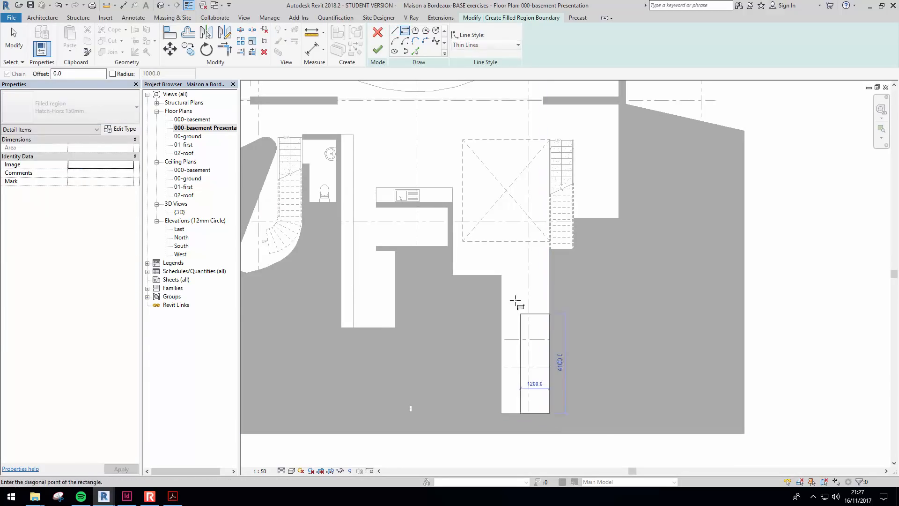
pyautogui.click(501, 275)
pyautogui.click(378, 49)
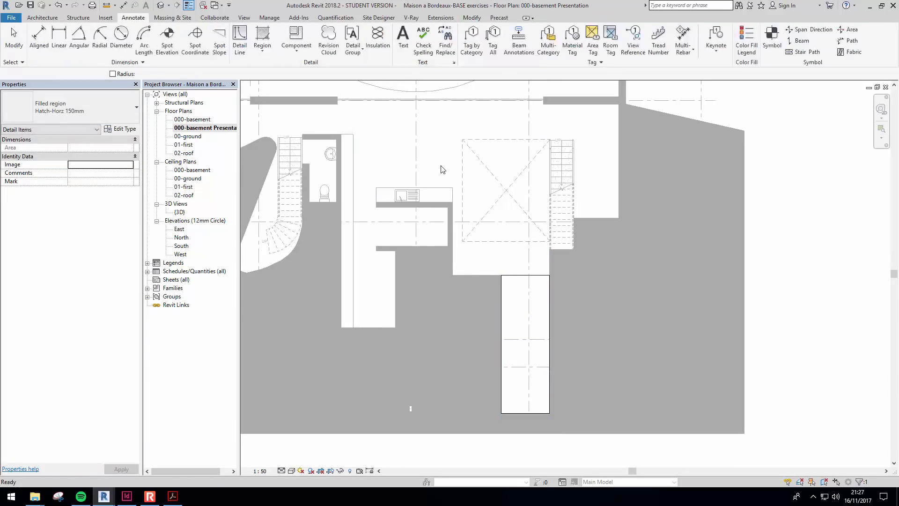
# Create a rectangular Hatch-Square-600mm filled region between the two partitions around grid 4, in the block above the driveway.
pyautogui.scroll(-2, 482, 234)
pyautogui.moveTo(483, 242); pyautogui.dragTo(498, 324, button='middle')
pyautogui.scroll(-1, 479, 216)
pyautogui.moveTo(478, 215); pyautogui.dragTo(503, 441, button='middle')
pyautogui.scroll(3, 476, 283)
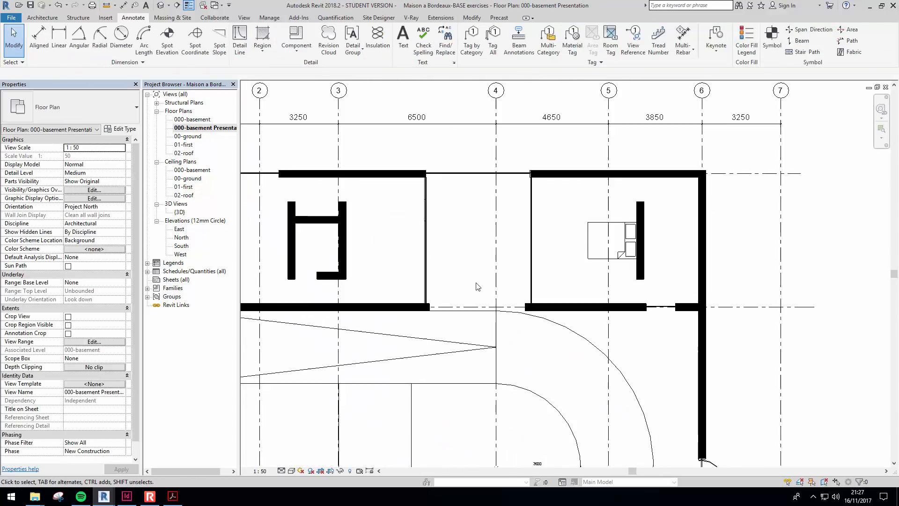
pyautogui.moveTo(490, 270); pyautogui.dragTo(482, 277, button='middle')
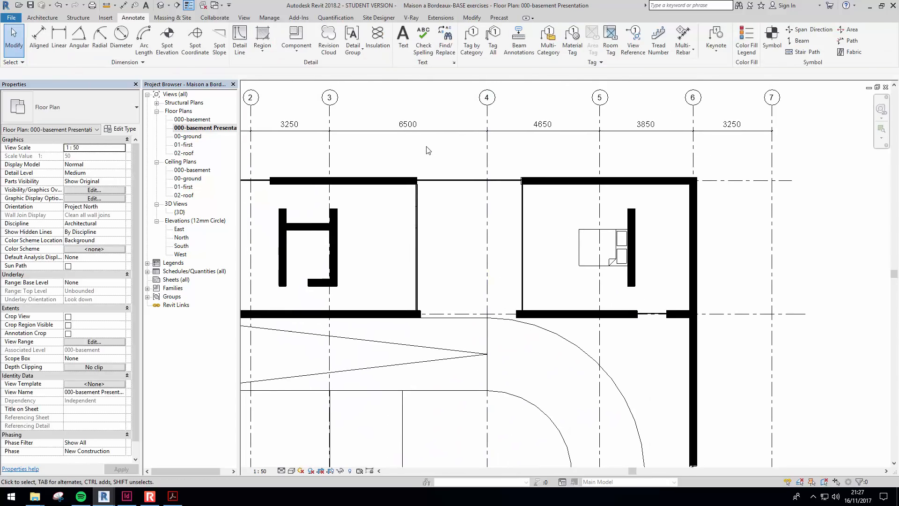
pyautogui.click(262, 46)
pyautogui.click(283, 68)
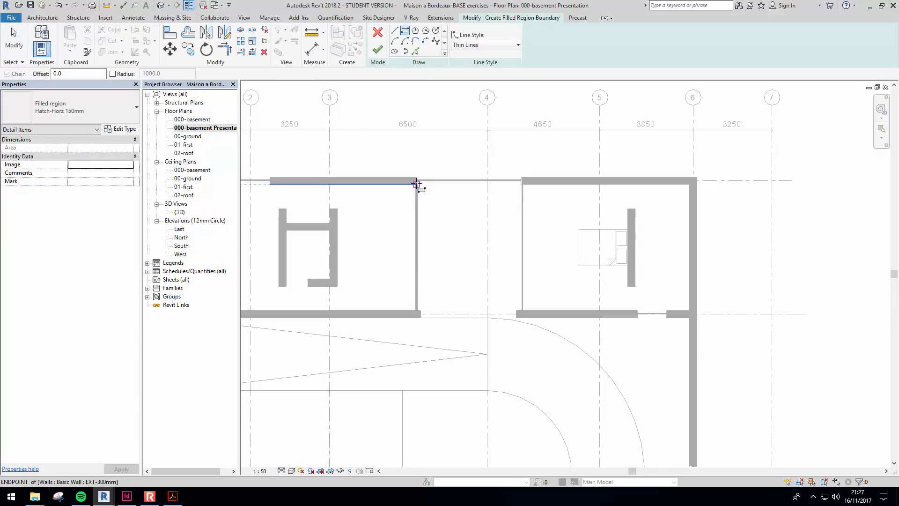
pyautogui.click(83, 113)
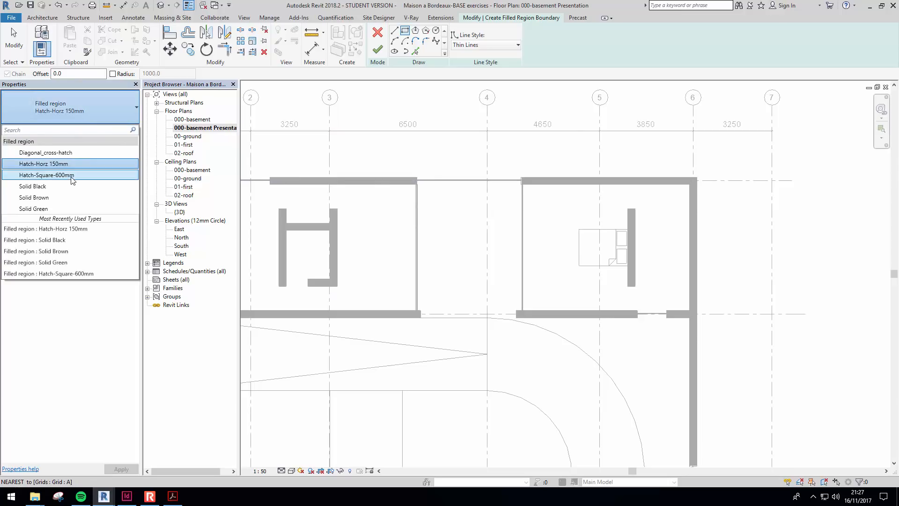
pyautogui.click(73, 175)
pyautogui.click(417, 181)
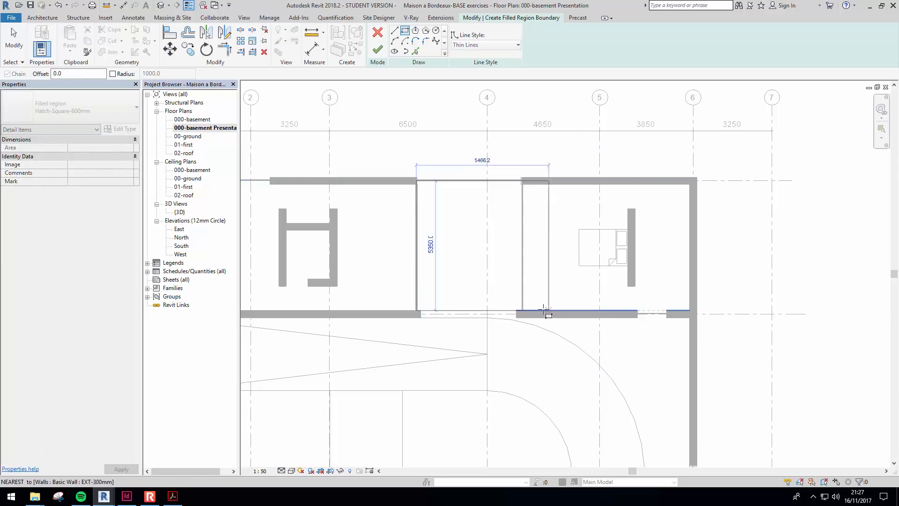
pyautogui.click(521, 314)
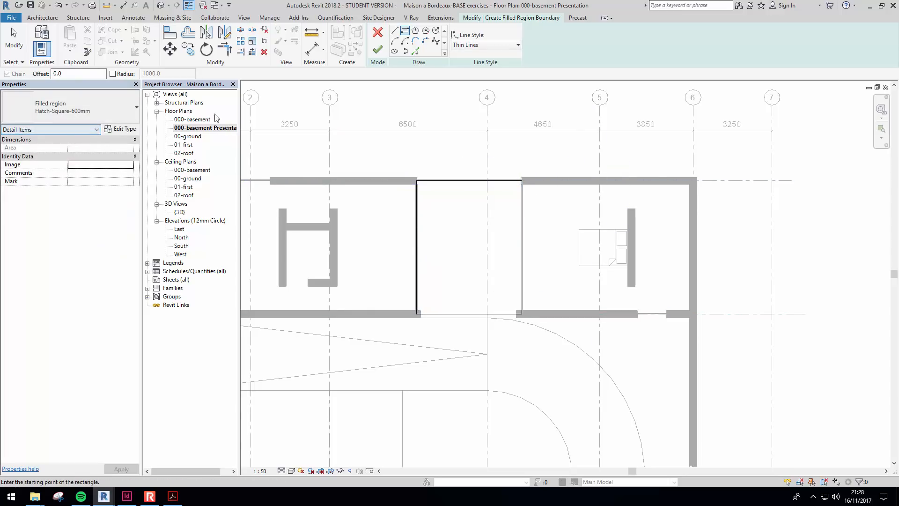
pyautogui.click(377, 49)
pyautogui.press('Escape')
pyautogui.moveTo(470, 322); pyautogui.dragTo(478, 290, button='middle')
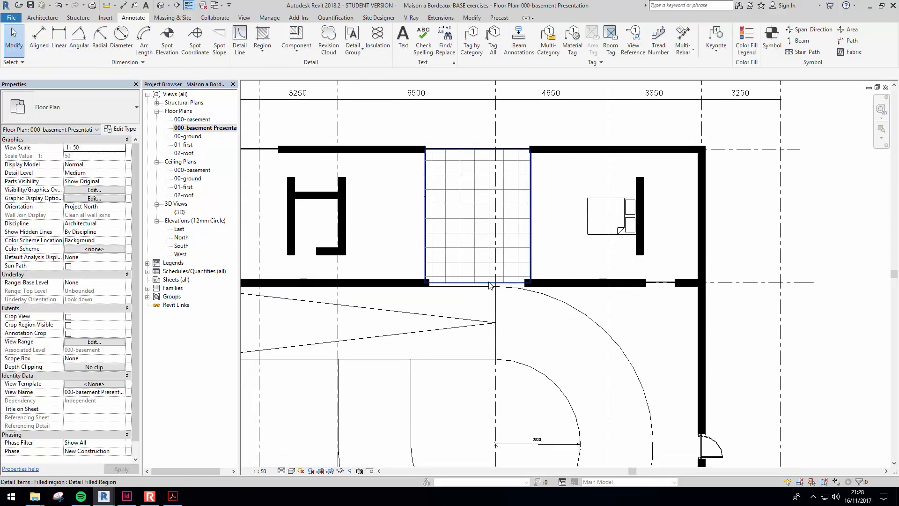
pyautogui.click(478, 286)
pyautogui.moveTo(477, 287); pyautogui.dragTo(478, 287)
pyautogui.click(602, 359)
# Add a text note reading "Kitchen" above the kitchen sink counter in the lower block.
pyautogui.moveTo(601, 359); pyautogui.dragTo(578, 310, button='middle')
pyautogui.scroll(-1, 578, 310)
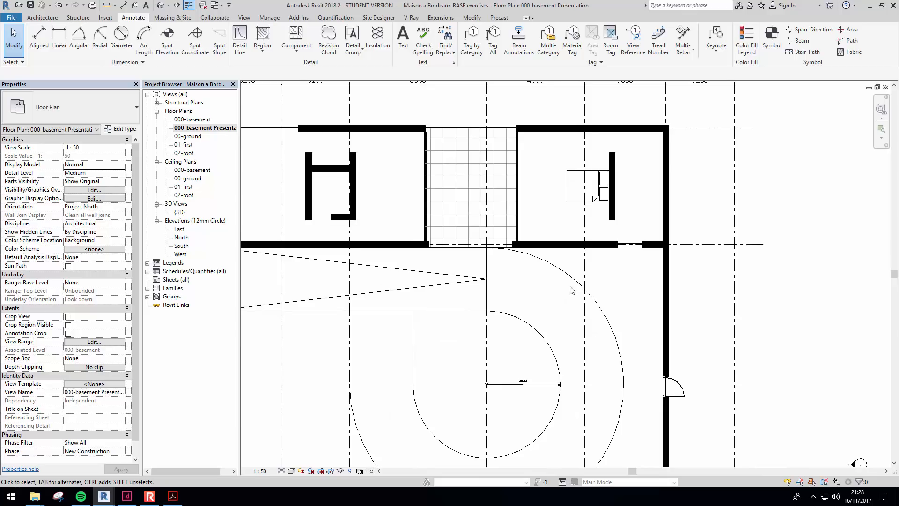
pyautogui.scroll(-3, 571, 291)
pyautogui.moveTo(598, 450); pyautogui.dragTo(588, 417, button='middle')
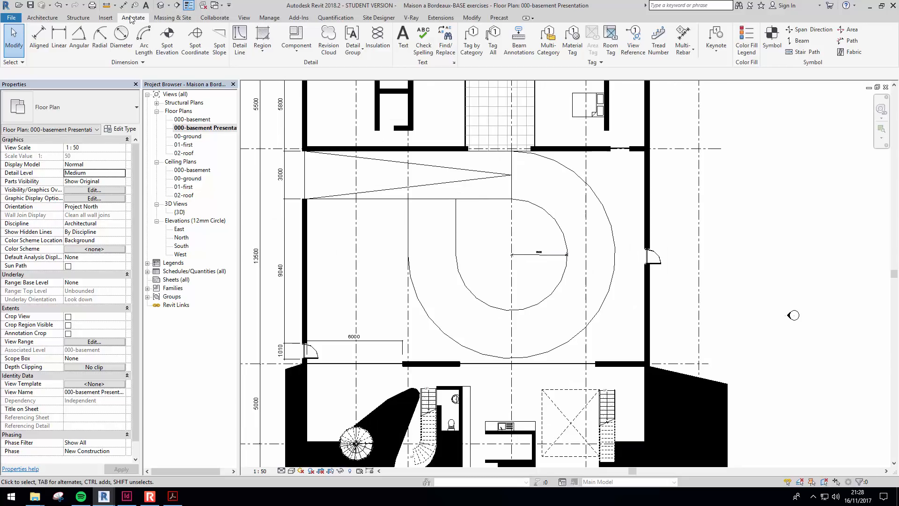
pyautogui.click(403, 44)
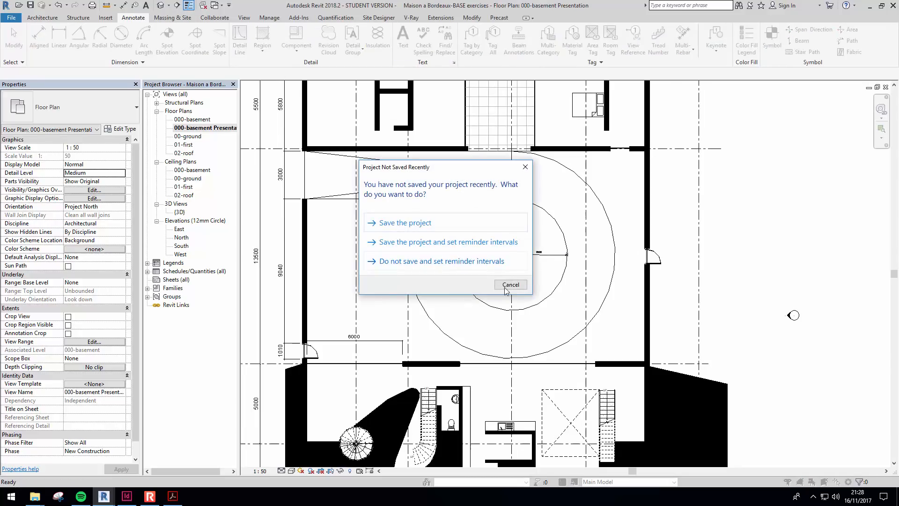
pyautogui.click(510, 285)
pyautogui.moveTo(526, 331); pyautogui.dragTo(512, 271, button='middle')
pyautogui.moveTo(524, 296); pyautogui.dragTo(552, 313)
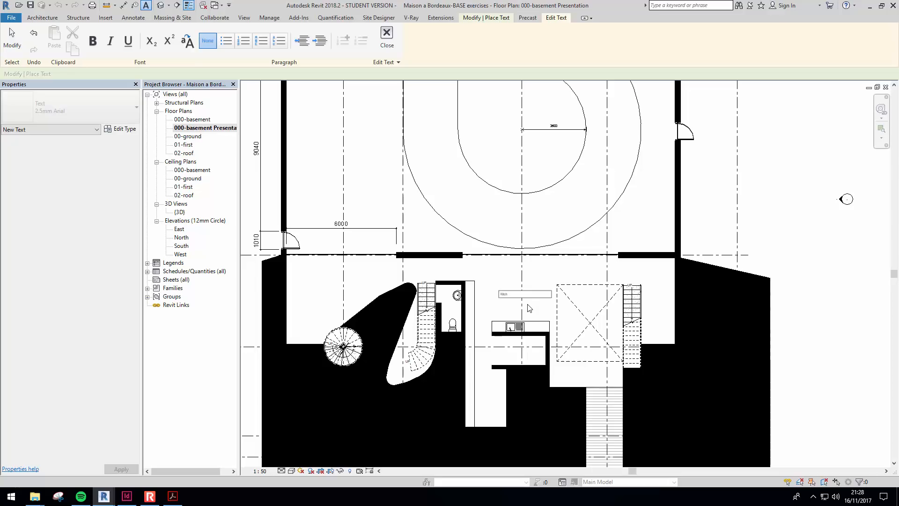
pyautogui.press('Escape')
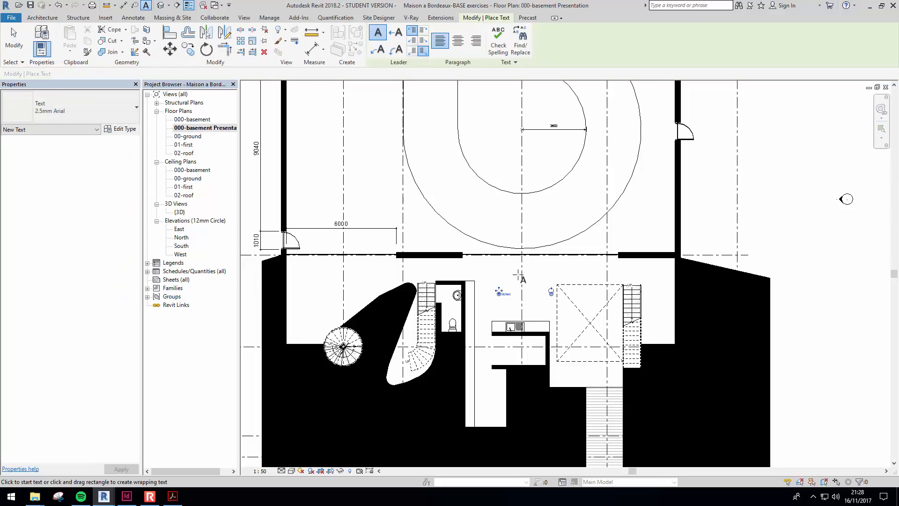
pyautogui.press('Escape')
pyautogui.scroll(2, 518, 294)
# Change the Kitchen note to the 5mm Century Gothic text type and move it just above the sink counter.
pyautogui.click(506, 294)
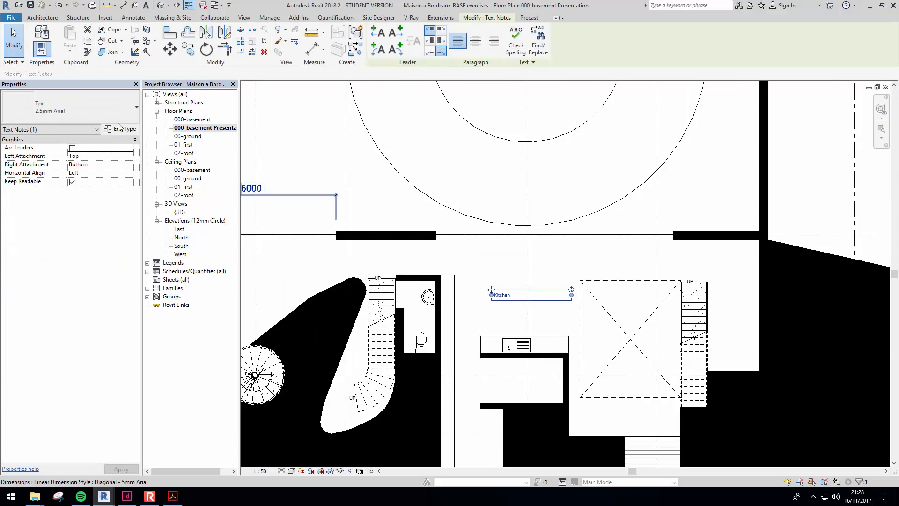
pyautogui.click(70, 110)
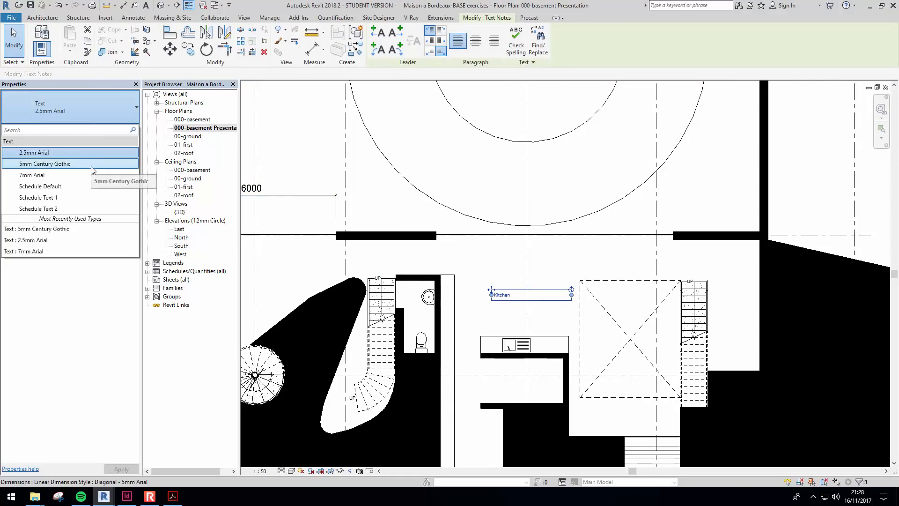
pyautogui.click(93, 164)
pyautogui.press('Escape')
pyautogui.moveTo(516, 306); pyautogui.dragTo(503, 329)
pyautogui.click(95, 113)
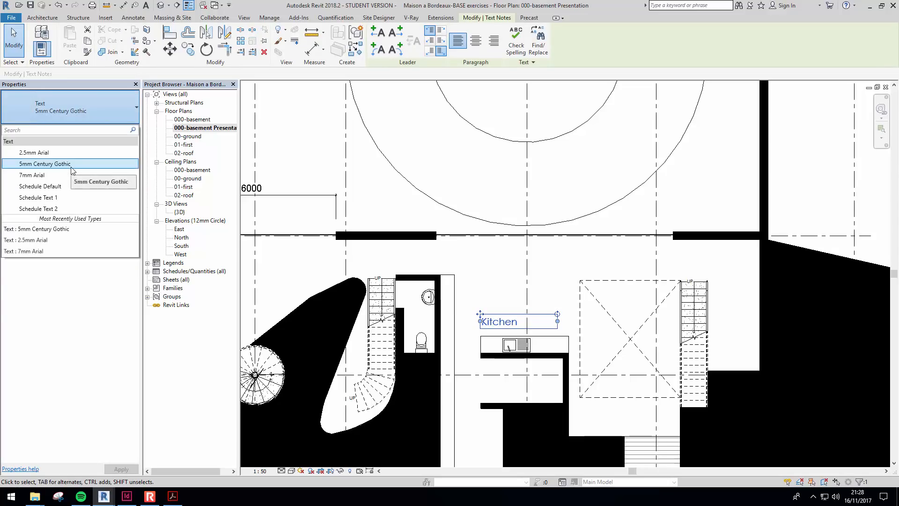
pyautogui.click(554, 308)
pyautogui.scroll(-1, 554, 309)
pyautogui.moveTo(555, 309); pyautogui.dragTo(560, 265, button='middle')
# Copy the Kitchen note into the upper part of the crossed dashed opening beside the straight stair.
pyautogui.click(544, 285)
pyautogui.click(515, 275)
pyautogui.press('c')
pyautogui.press('o')
pyautogui.click(515, 274)
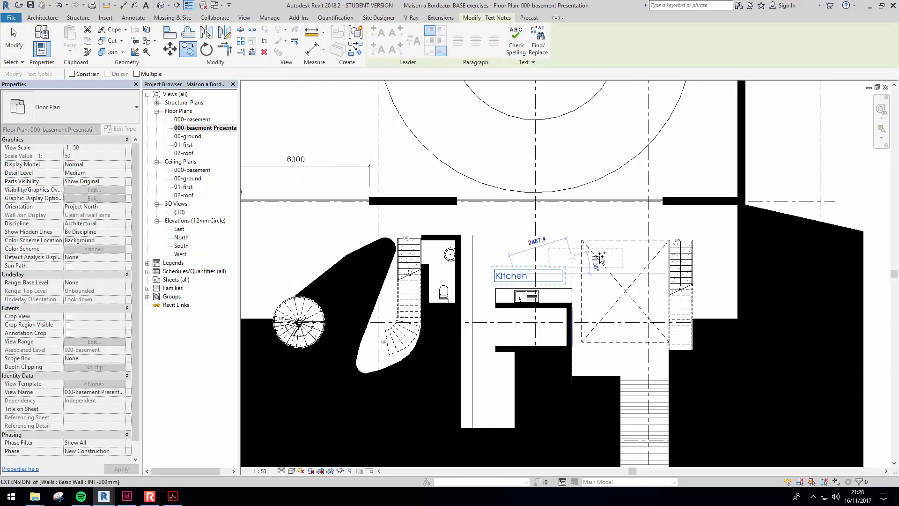
pyautogui.click(630, 260)
# Change the wording of the copied note in the crossed opening to "Platform".
pyautogui.scroll(1, 633, 261)
pyautogui.doubleClick(640, 261)
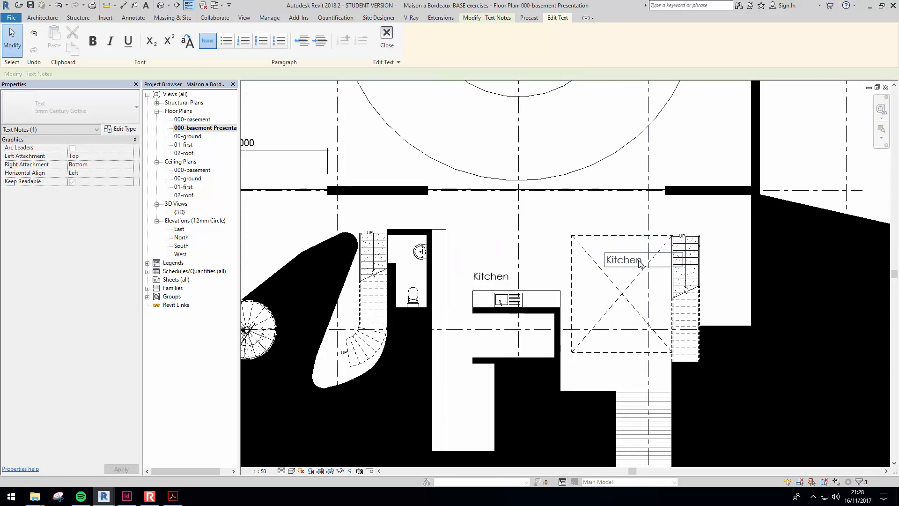
pyautogui.press('Escape')
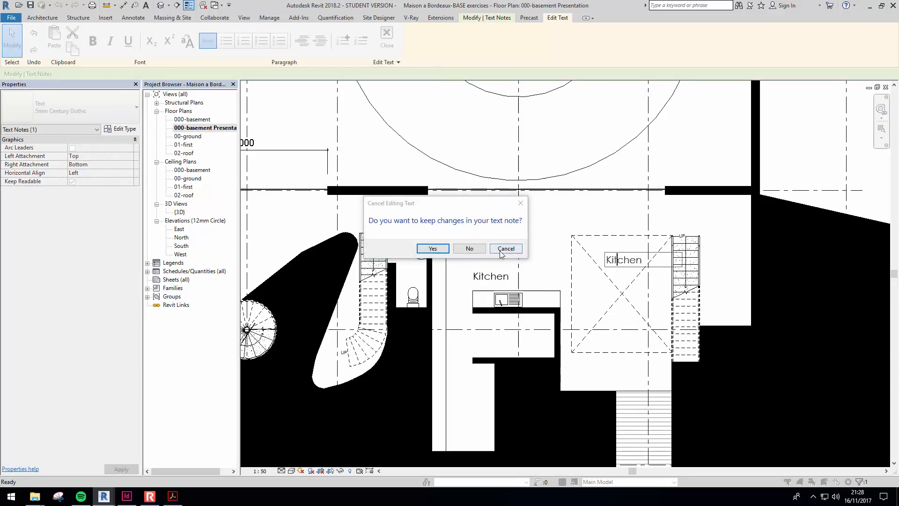
pyautogui.click(514, 249)
pyautogui.moveTo(643, 260); pyautogui.dragTo(573, 263)
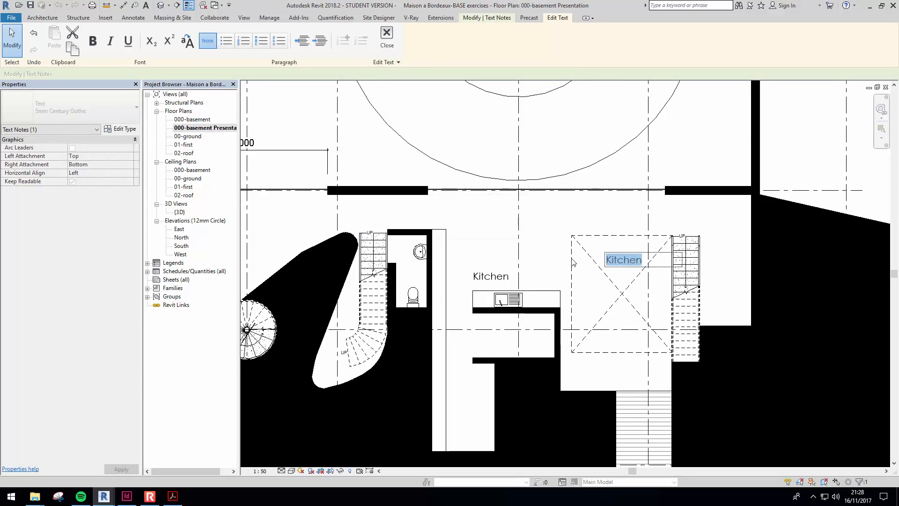
pyautogui.click(637, 262)
pyautogui.moveTo(641, 260); pyautogui.dragTo(571, 257)
pyautogui.press('Escape')
pyautogui.press('Escape')
pyautogui.press('Escape')
pyautogui.click(515, 248)
pyautogui.click(630, 261)
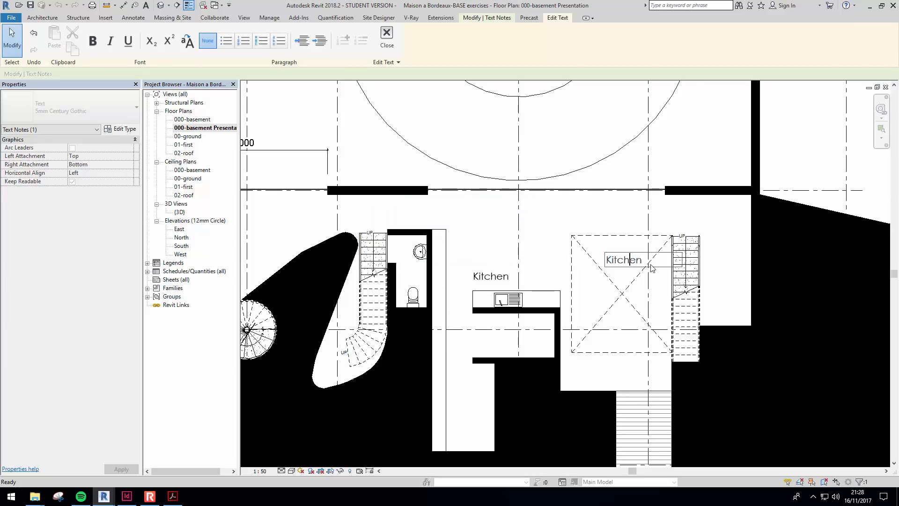
pyautogui.press('BackSpace')
pyautogui.press('BackSpace')
pyautogui.press('BackSpace')
pyautogui.press('Return')
pyautogui.press('BackSpace')
pyautogui.click(617, 207)
pyautogui.click(575, 201)
pyautogui.moveTo(605, 225); pyautogui.dragTo(576, 255, button='middle')
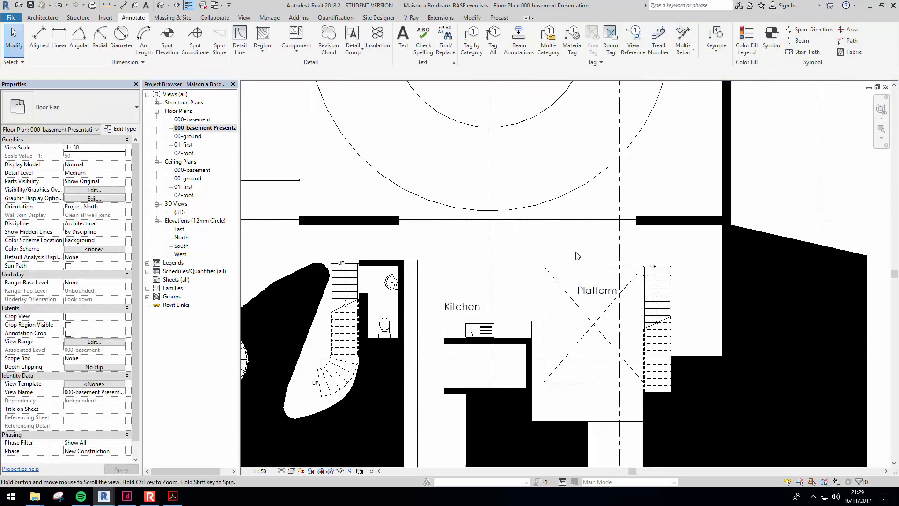
# Nudge the Platform note slightly so it sits above the centre of the crossed opening.
pyautogui.scroll(-2, 584, 266)
pyautogui.moveTo(595, 281); pyautogui.dragTo(589, 277)
pyautogui.click(536, 229)
pyautogui.moveTo(537, 231); pyautogui.dragTo(553, 243, button='middle')
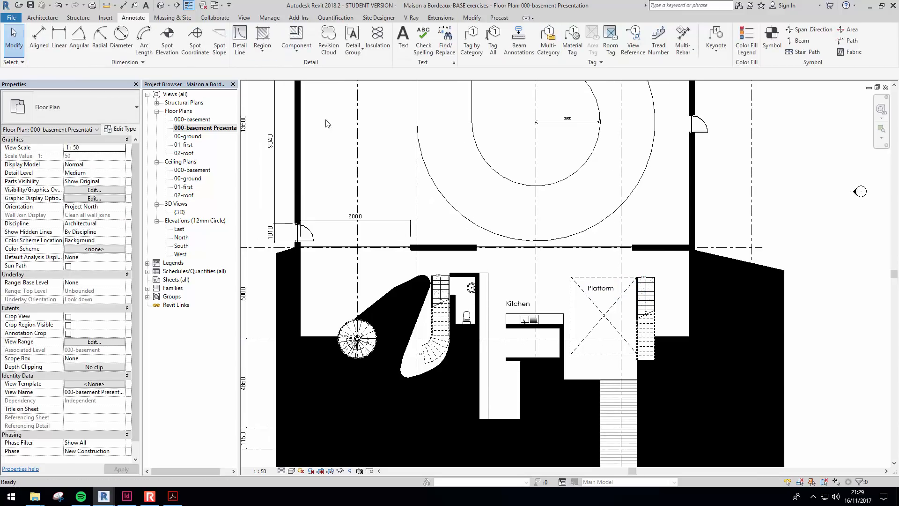
# Place two Planting_Tree_Round 3000mm_Height trees, one above the other, between the outer wall by the 6000 dimension and the driveway curve.
pyautogui.moveTo(357, 135); pyautogui.dragTo(335, 150, button='middle')
pyautogui.click(42, 18)
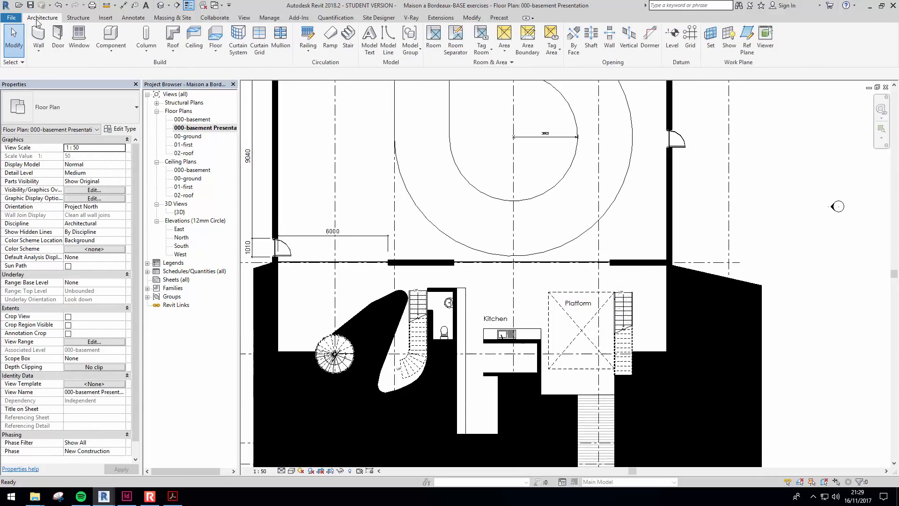
pyautogui.click(111, 39)
pyautogui.click(75, 108)
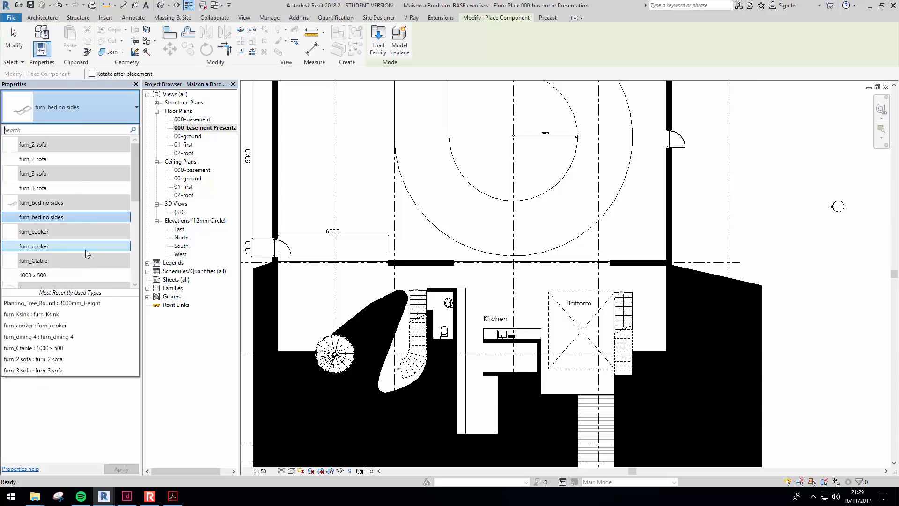
pyautogui.scroll(-10, 92, 251)
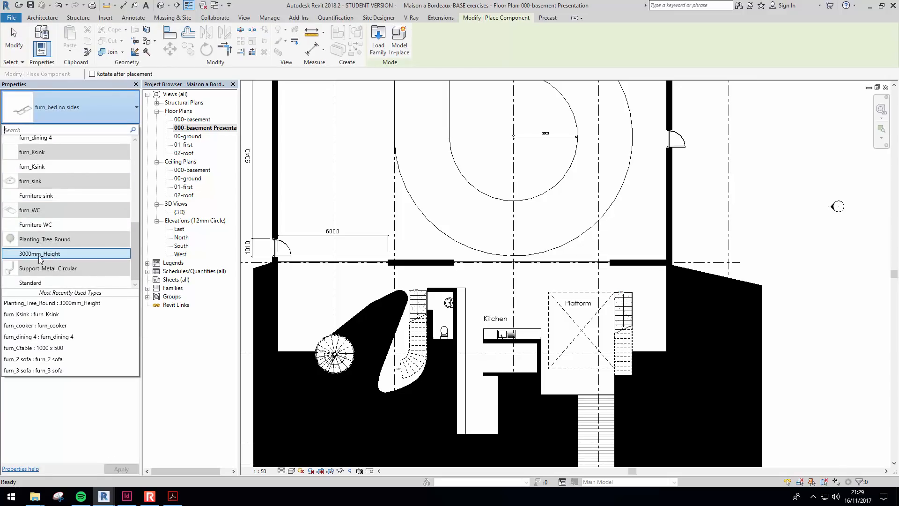
pyautogui.click(39, 254)
pyautogui.moveTo(325, 182); pyautogui.dragTo(382, 217, button='middle')
pyautogui.click(383, 217)
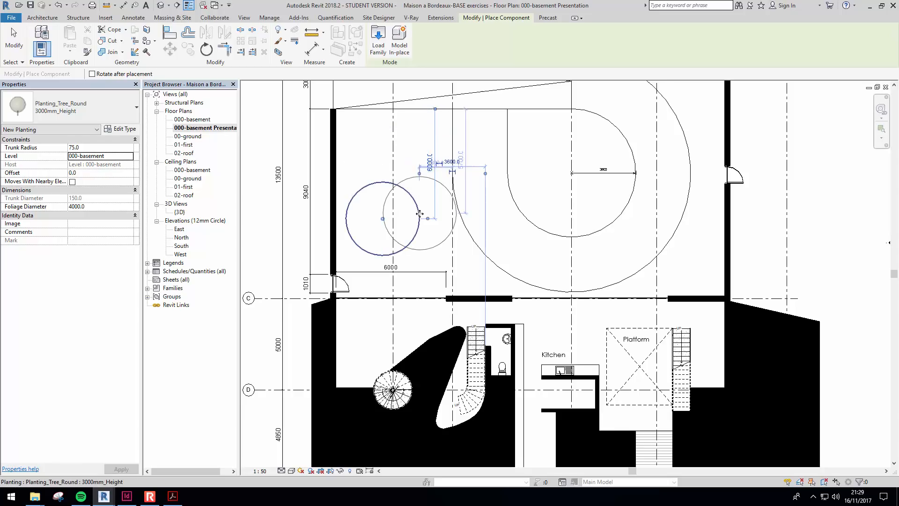
pyautogui.click(383, 160)
pyautogui.press('Escape')
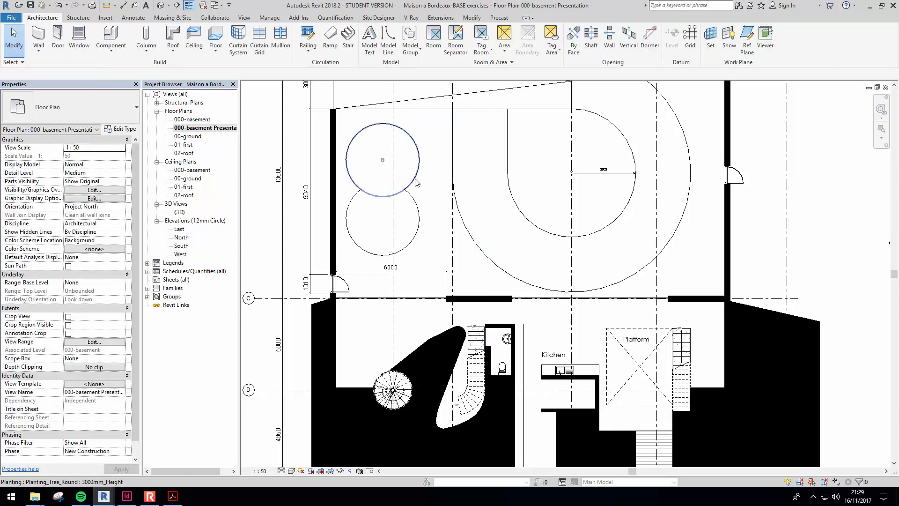
# Set the upper tree's foliage diameter to 2000.
pyautogui.click(416, 182)
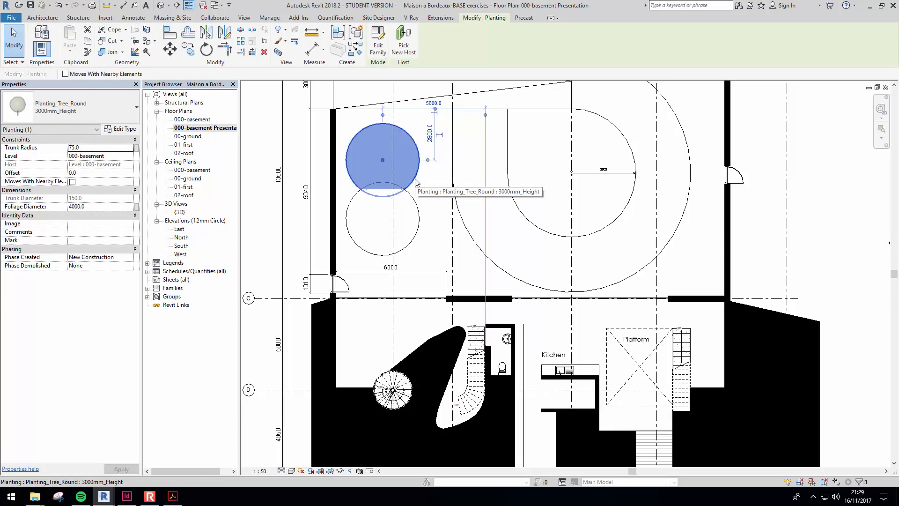
pyautogui.click(61, 207)
pyautogui.click(100, 209)
pyautogui.write('200')
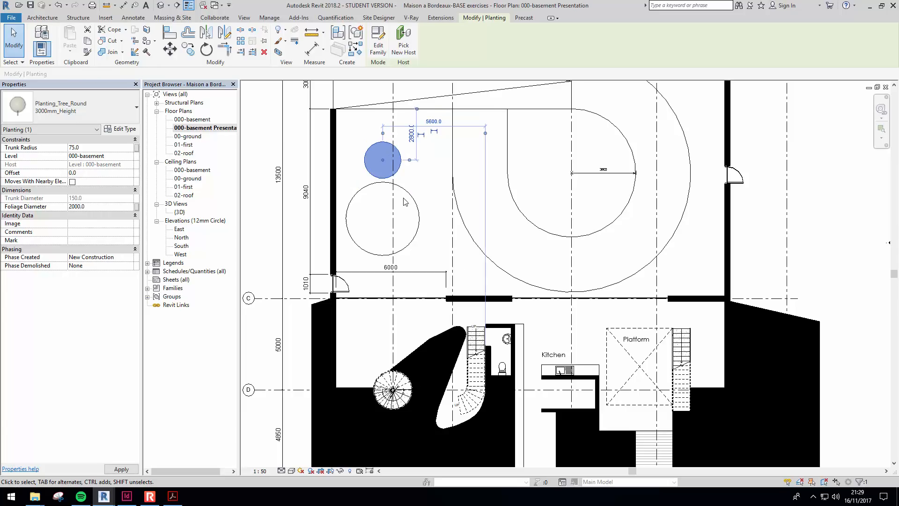
# Set the lower tree's foliage diameter to 3000.
pyautogui.click(411, 199)
pyautogui.click(89, 208)
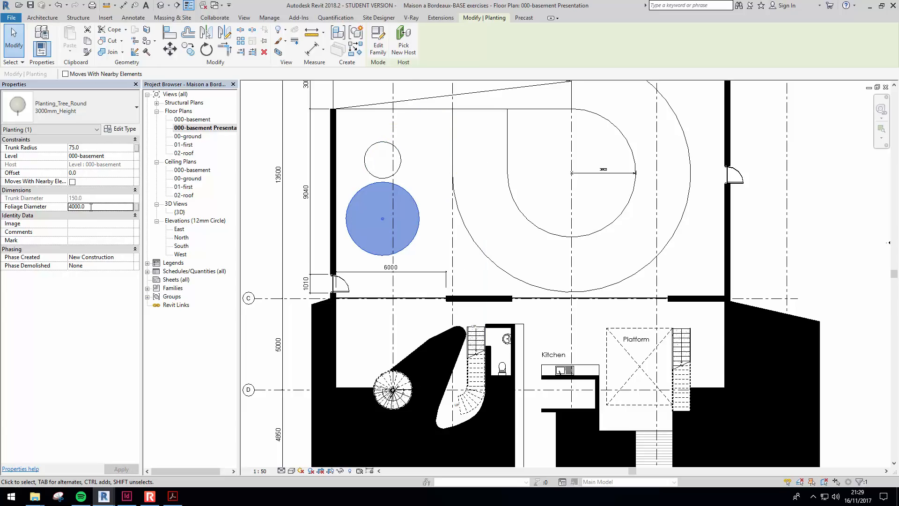
pyautogui.write('30')
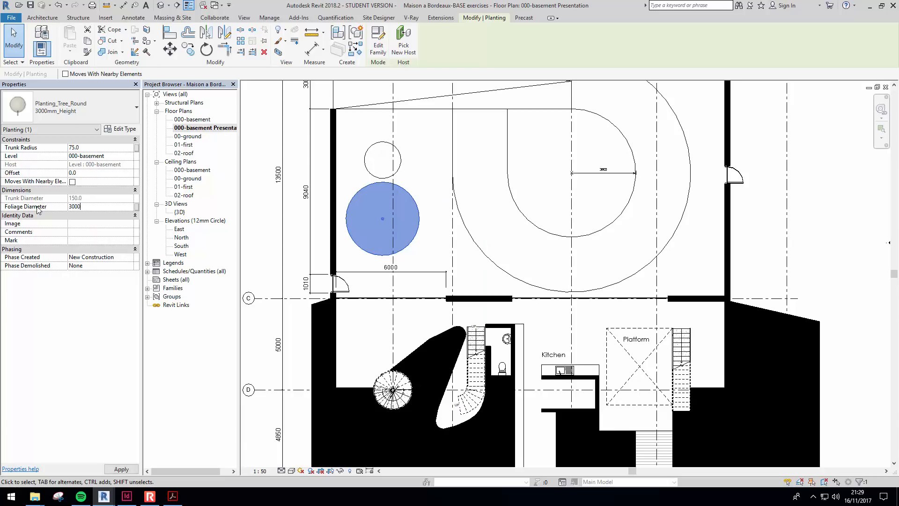
pyautogui.click(428, 263)
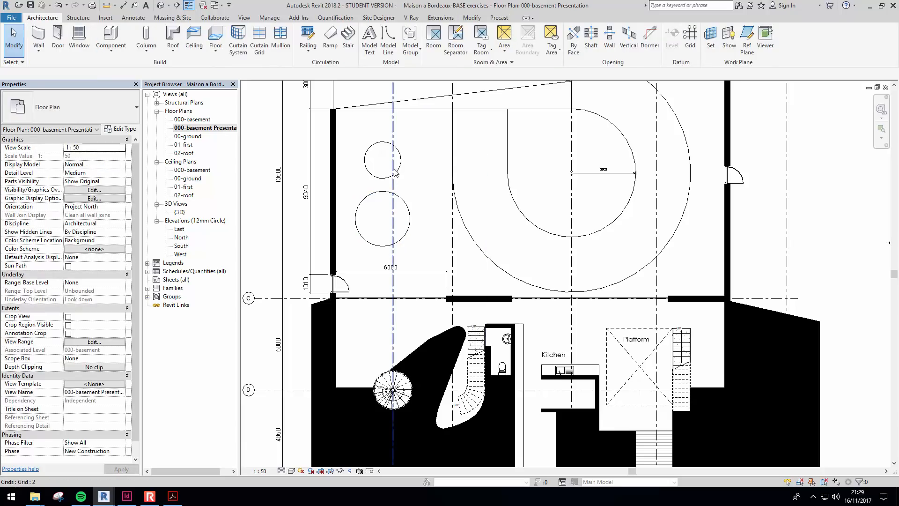
# Move the smaller tree down against the upper edge of the larger tree.
pyautogui.moveTo(400, 173); pyautogui.dragTo(386, 193)
pyautogui.click(487, 244)
pyautogui.moveTo(490, 247); pyautogui.dragTo(447, 267, button='middle')
pyautogui.scroll(-1, 456, 239)
pyautogui.moveTo(554, 232); pyautogui.dragTo(484, 180, button='middle')
pyautogui.moveTo(393, 267); pyautogui.dragTo(474, 309, button='middle')
pyautogui.scroll(-4, 452, 270)
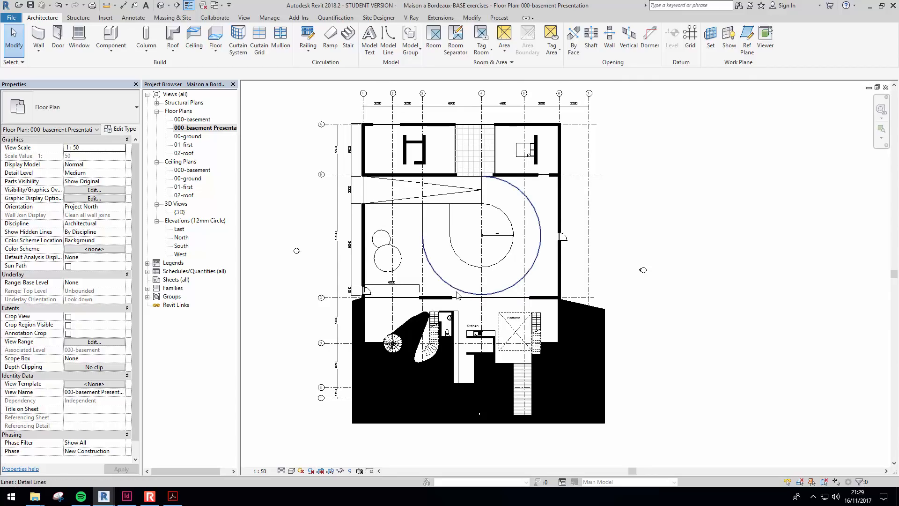
# Turn on shadows in the basement presentation view and open its Graphic Display Options.
pyautogui.click(310, 471)
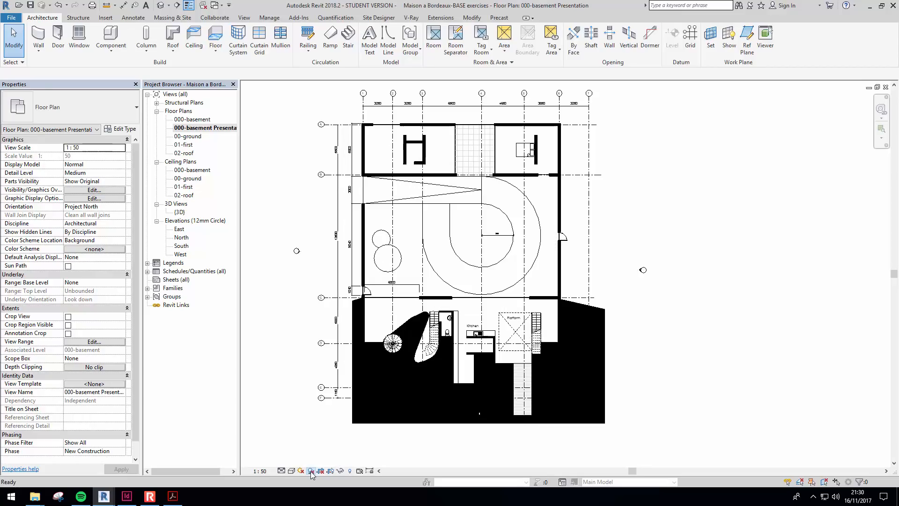
pyautogui.click(291, 470)
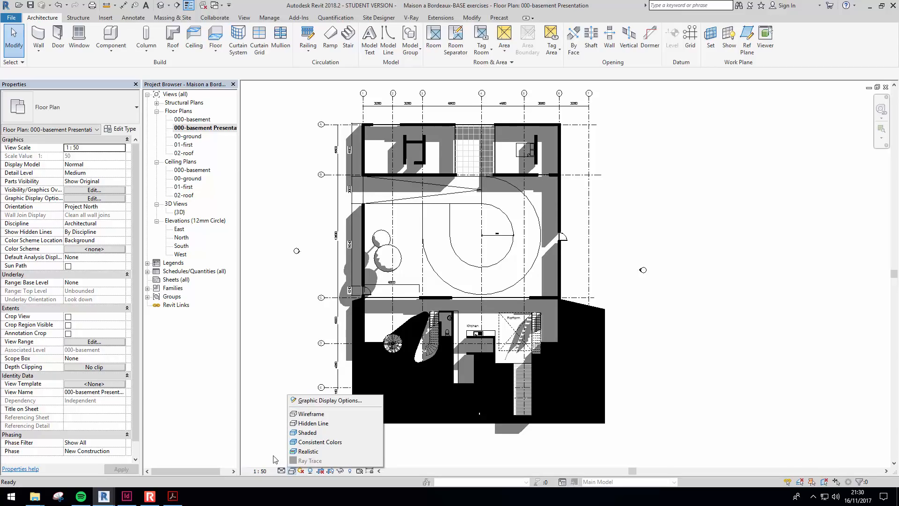
pyautogui.click(292, 472)
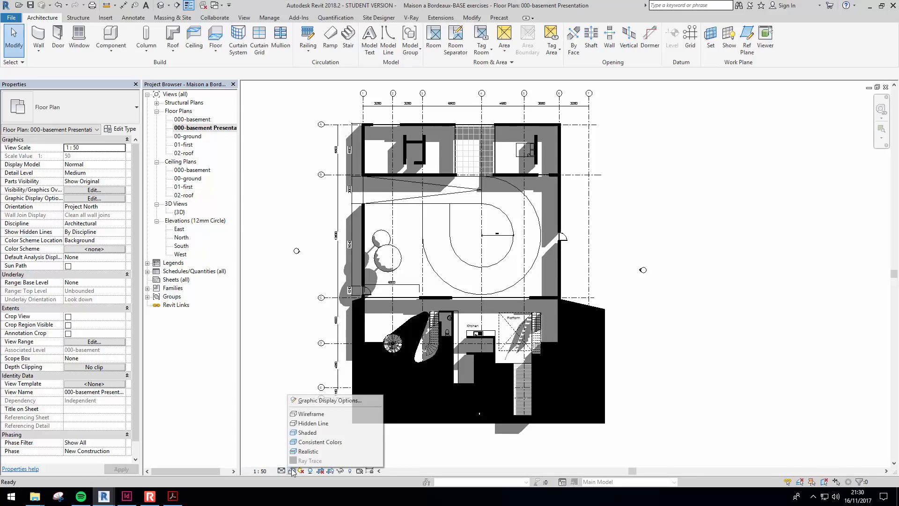
pyautogui.click(330, 404)
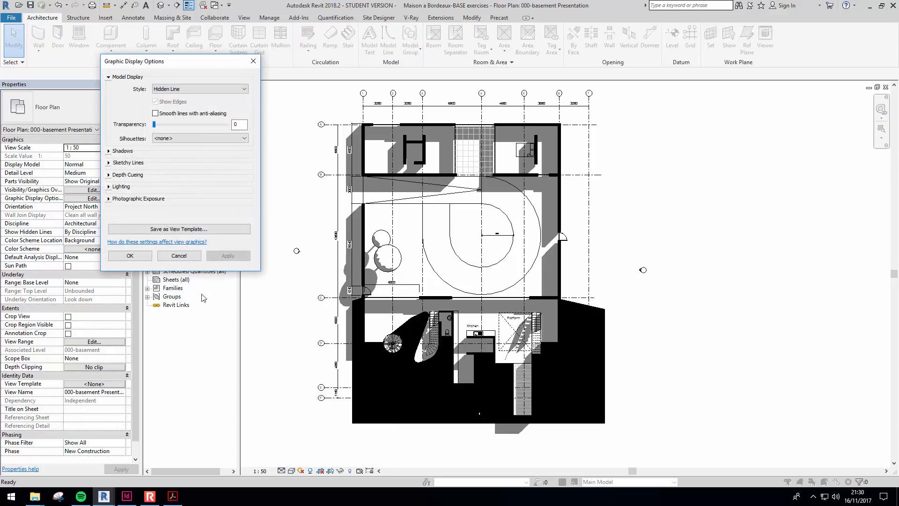
# Apply the view with Cast Shadows switched off, and reapply it with Cast Shadows switched on.
pyautogui.click(109, 152)
pyautogui.click(156, 158)
pyautogui.click(156, 159)
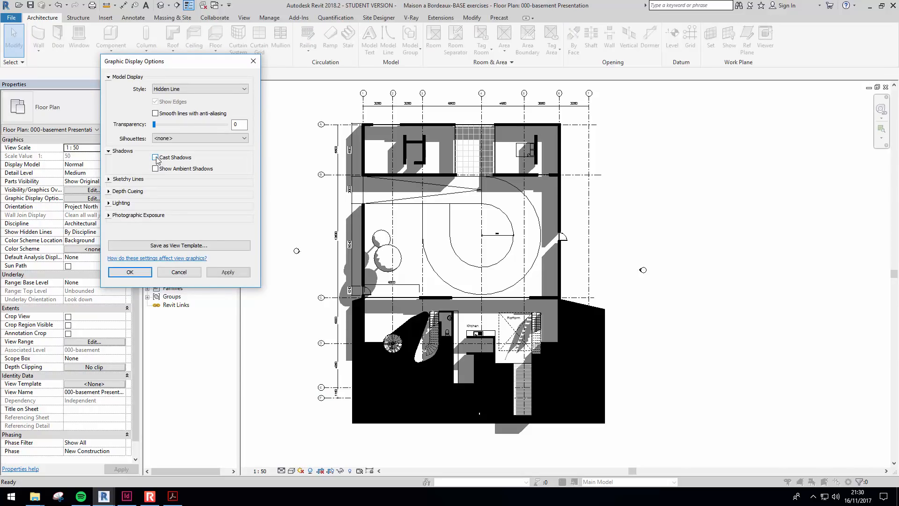
pyautogui.click(156, 159)
pyautogui.click(228, 272)
pyautogui.click(155, 158)
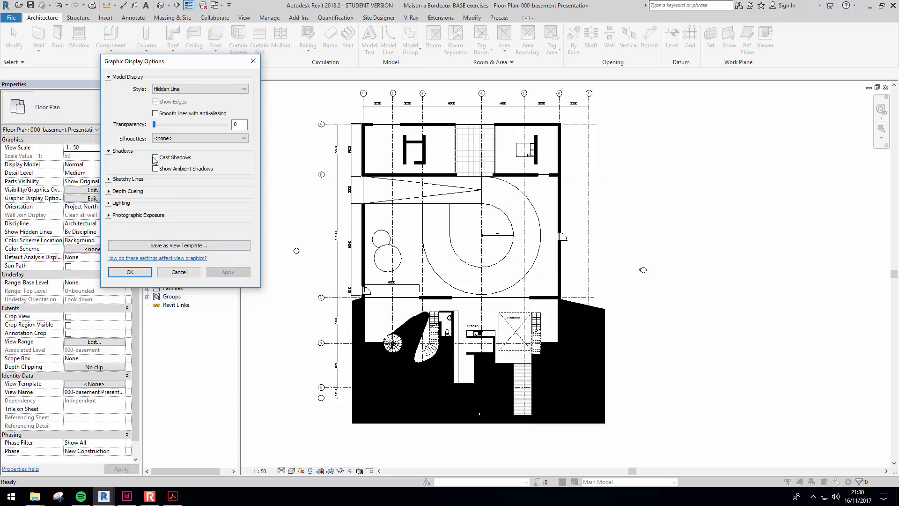
pyautogui.click(228, 273)
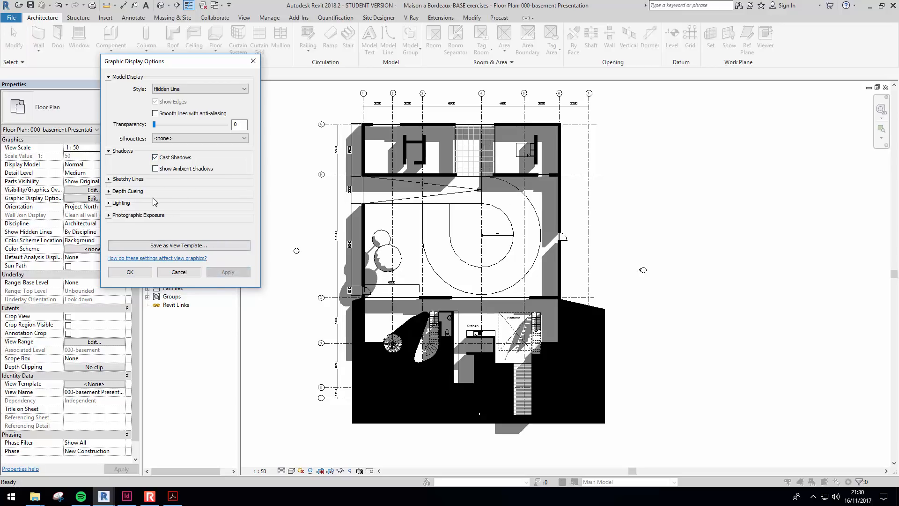
# Lower the shadow intensity in the view's Lighting settings, applying 13 as a trial and 25 as the final value.
pyautogui.click(110, 203)
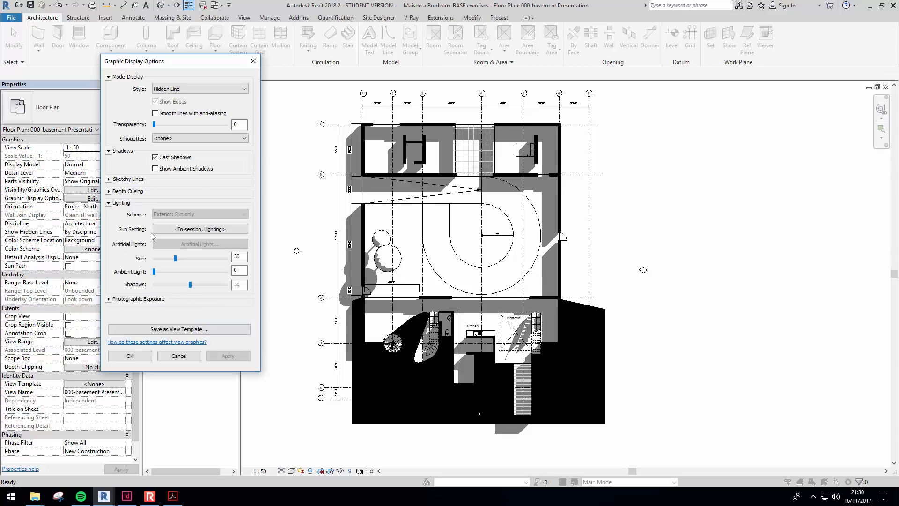
pyautogui.moveTo(192, 290); pyautogui.dragTo(163, 291)
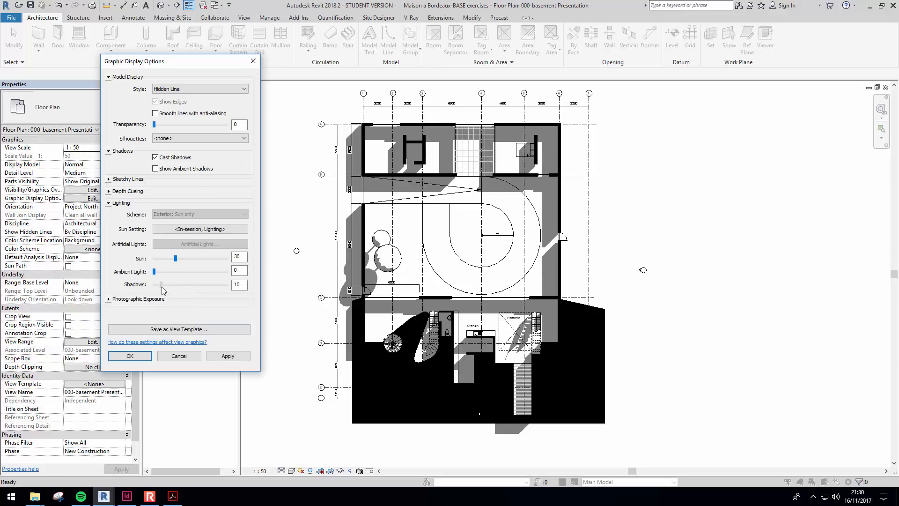
pyautogui.click(227, 355)
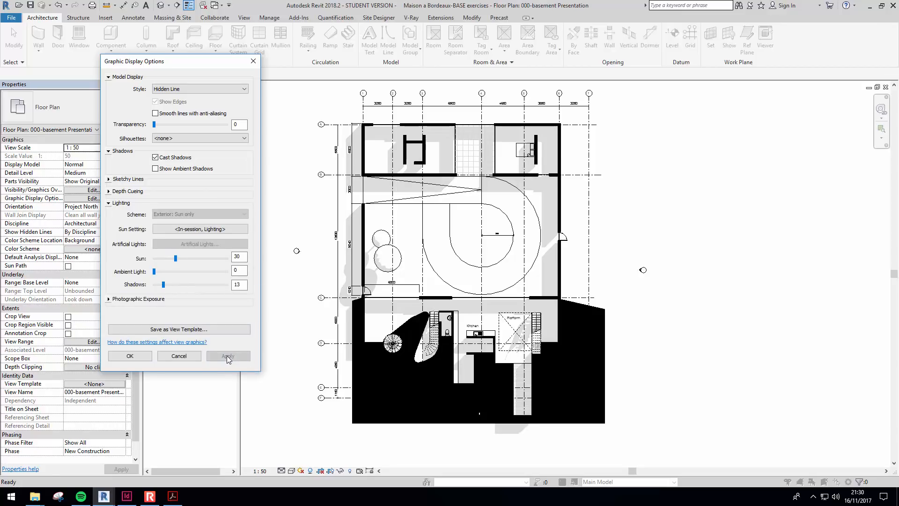
pyautogui.moveTo(164, 285)
pyautogui.mouseDown()
pyautogui.moveTo(206, 284)
pyautogui.moveTo(164, 284)
pyautogui.moveTo(172, 286)
pyautogui.mouseUp()
pyautogui.click(232, 355)
pyautogui.click(227, 355)
pyautogui.click(228, 355)
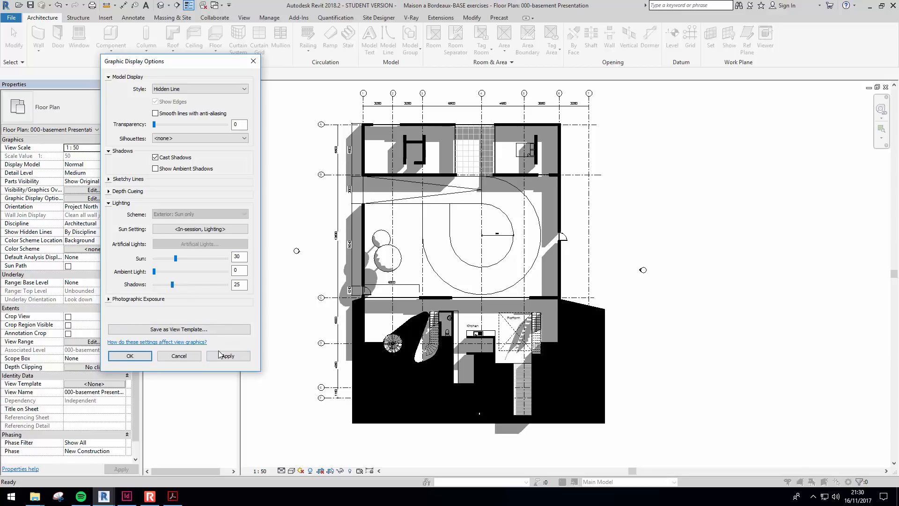
pyautogui.click(219, 354)
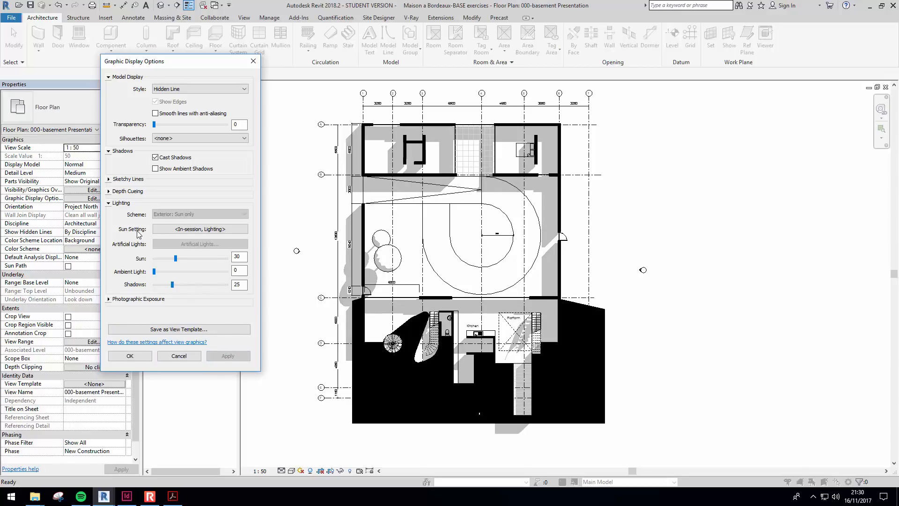
# Try the Sunlight from Top Right preset in the Sun Settings, apply Sunlight from Top Left instead, and accept the graphic display settings.
pyautogui.click(205, 229)
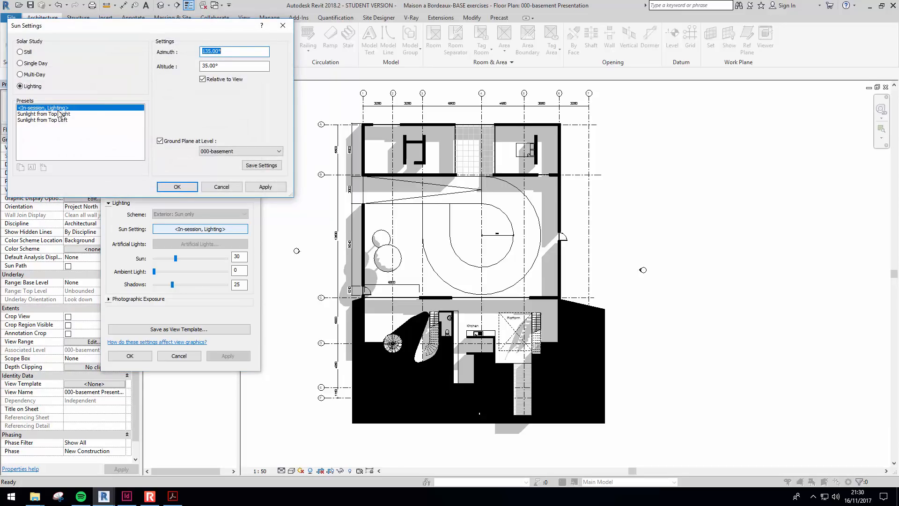
pyautogui.click(62, 115)
pyautogui.click(265, 187)
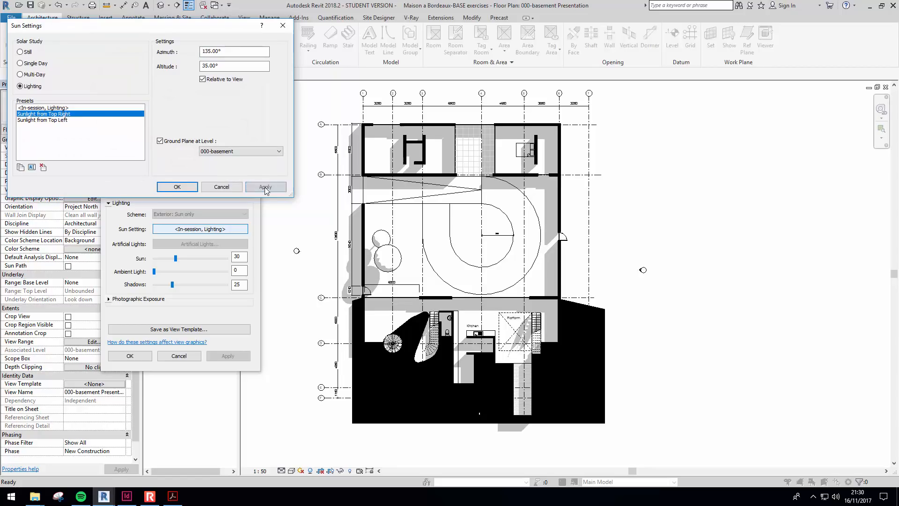
pyautogui.click(52, 120)
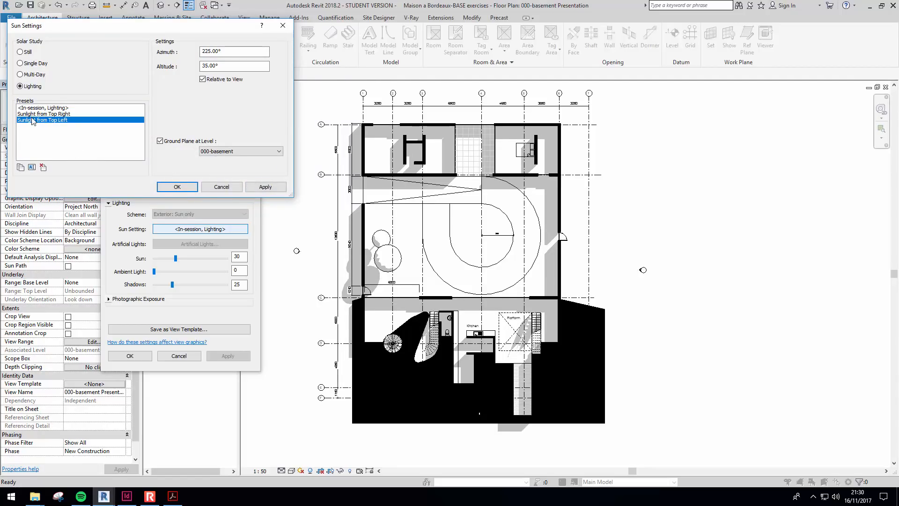
pyautogui.click(267, 188)
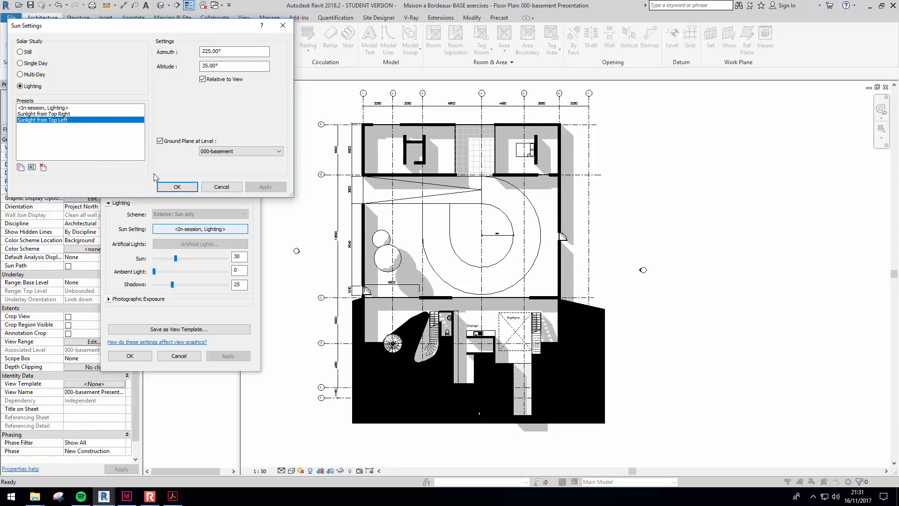
pyautogui.click(161, 186)
pyautogui.click(130, 356)
pyautogui.moveTo(480, 308); pyautogui.dragTo(483, 282, button='middle')
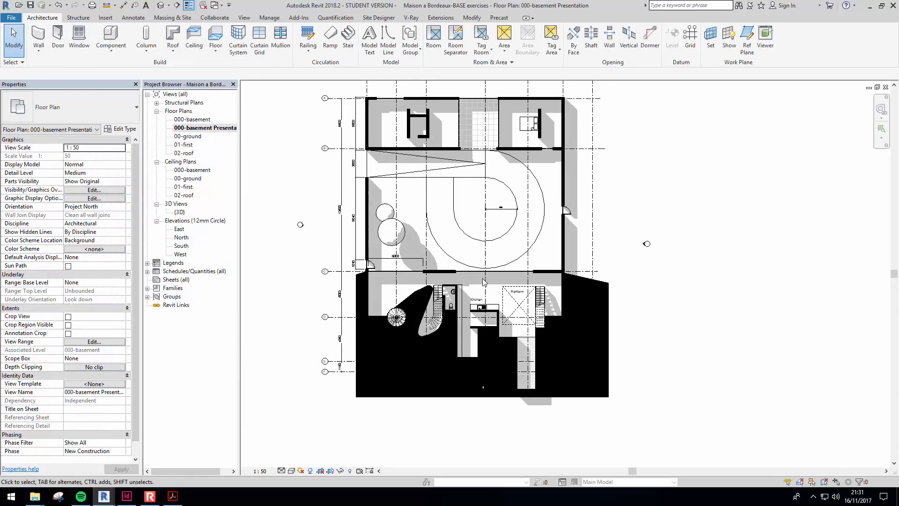
pyautogui.scroll(3, 484, 282)
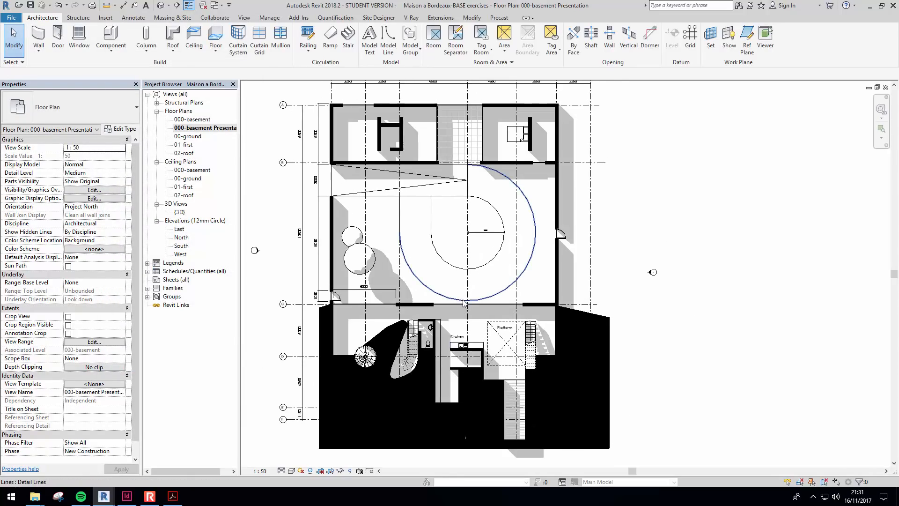
pyautogui.moveTo(399, 265); pyautogui.dragTo(396, 278, button='middle')
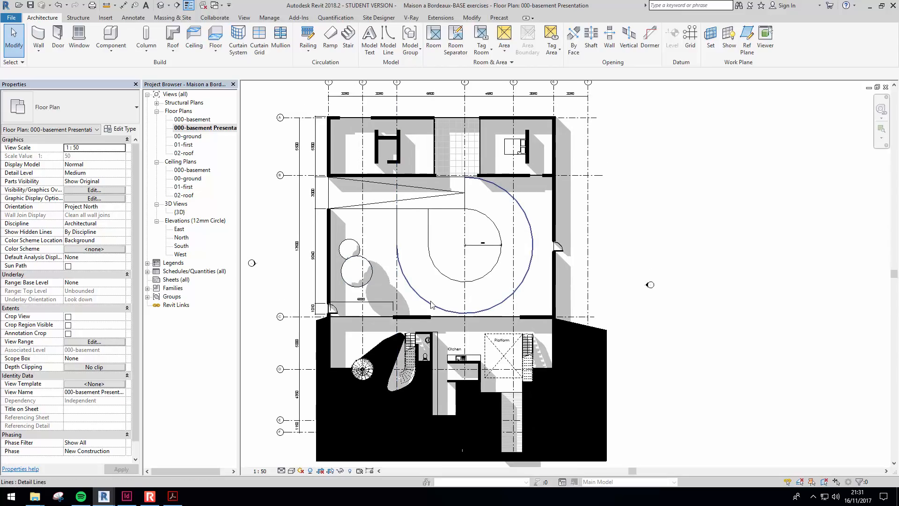
pyautogui.moveTo(525, 322); pyautogui.dragTo(524, 280, button='middle')
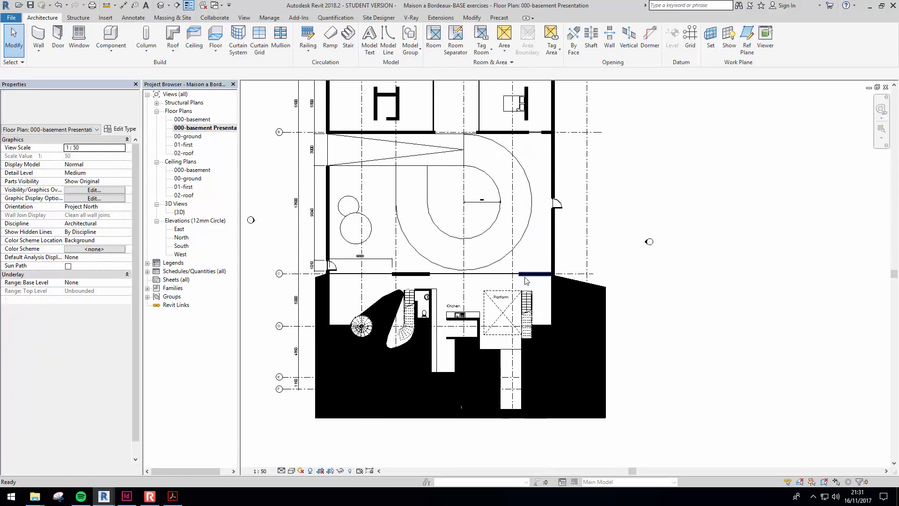
# Switch to the Maison a Bordeaux project's 000-Basement PLAN floor plan and turn on its shadows.
pyautogui.click(104, 496)
pyautogui.click(164, 452)
pyautogui.moveTo(565, 380); pyautogui.dragTo(567, 322, button='middle')
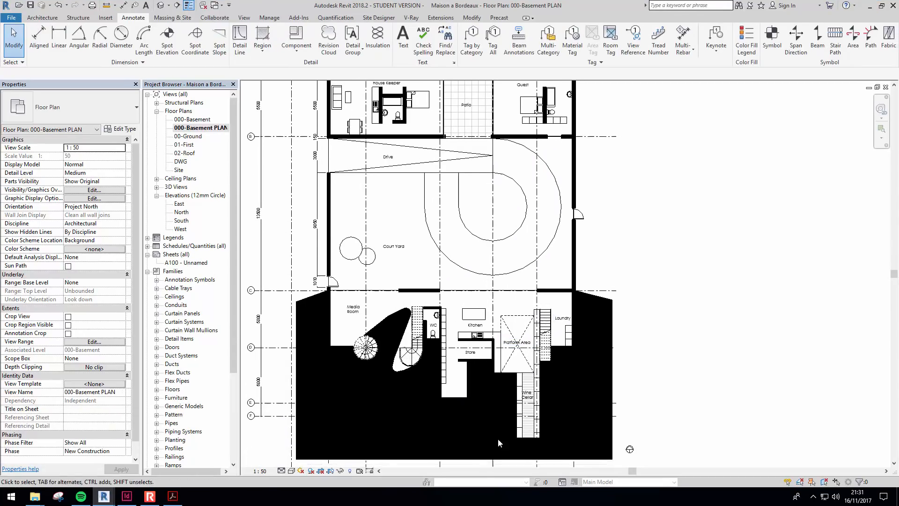
pyautogui.click(311, 471)
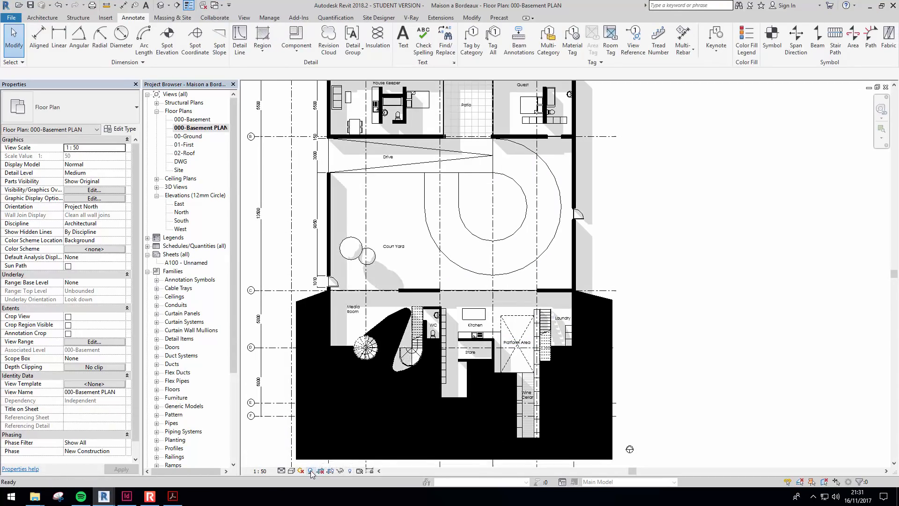
pyautogui.moveTo(583, 349); pyautogui.dragTo(580, 363, button='middle')
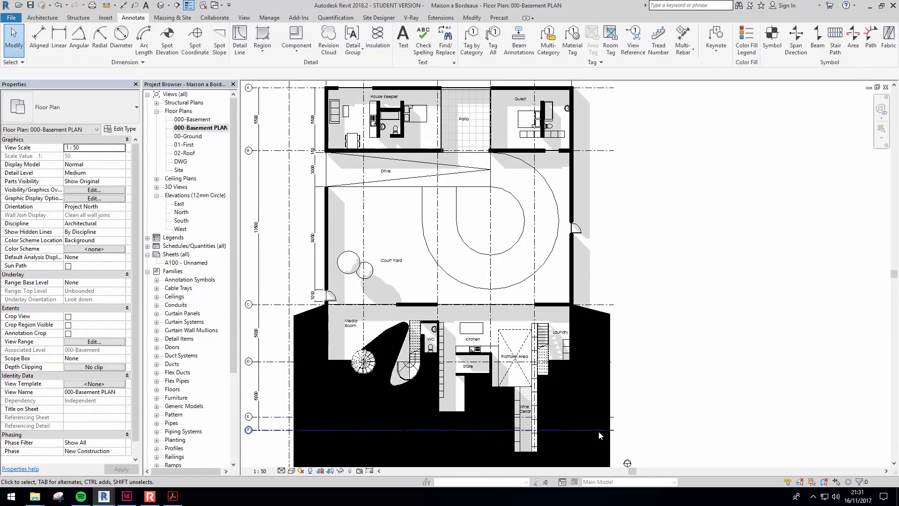
pyautogui.click(158, 500)
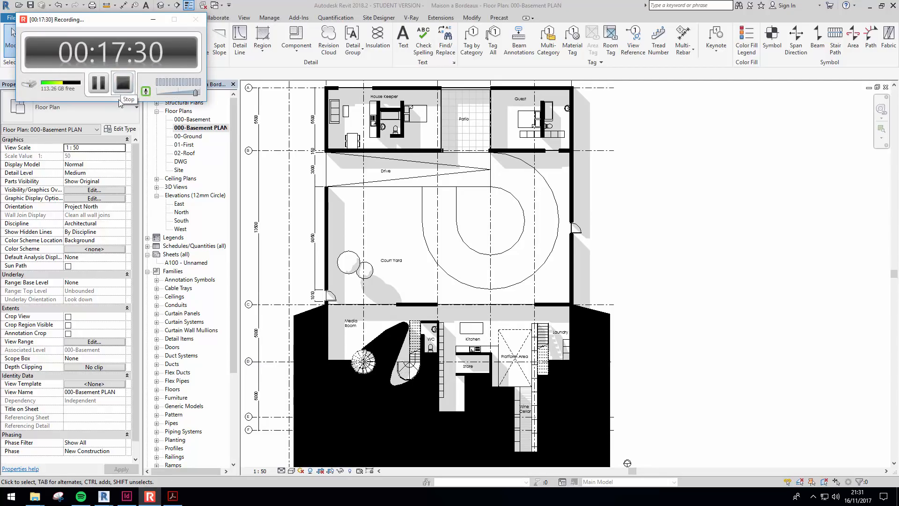